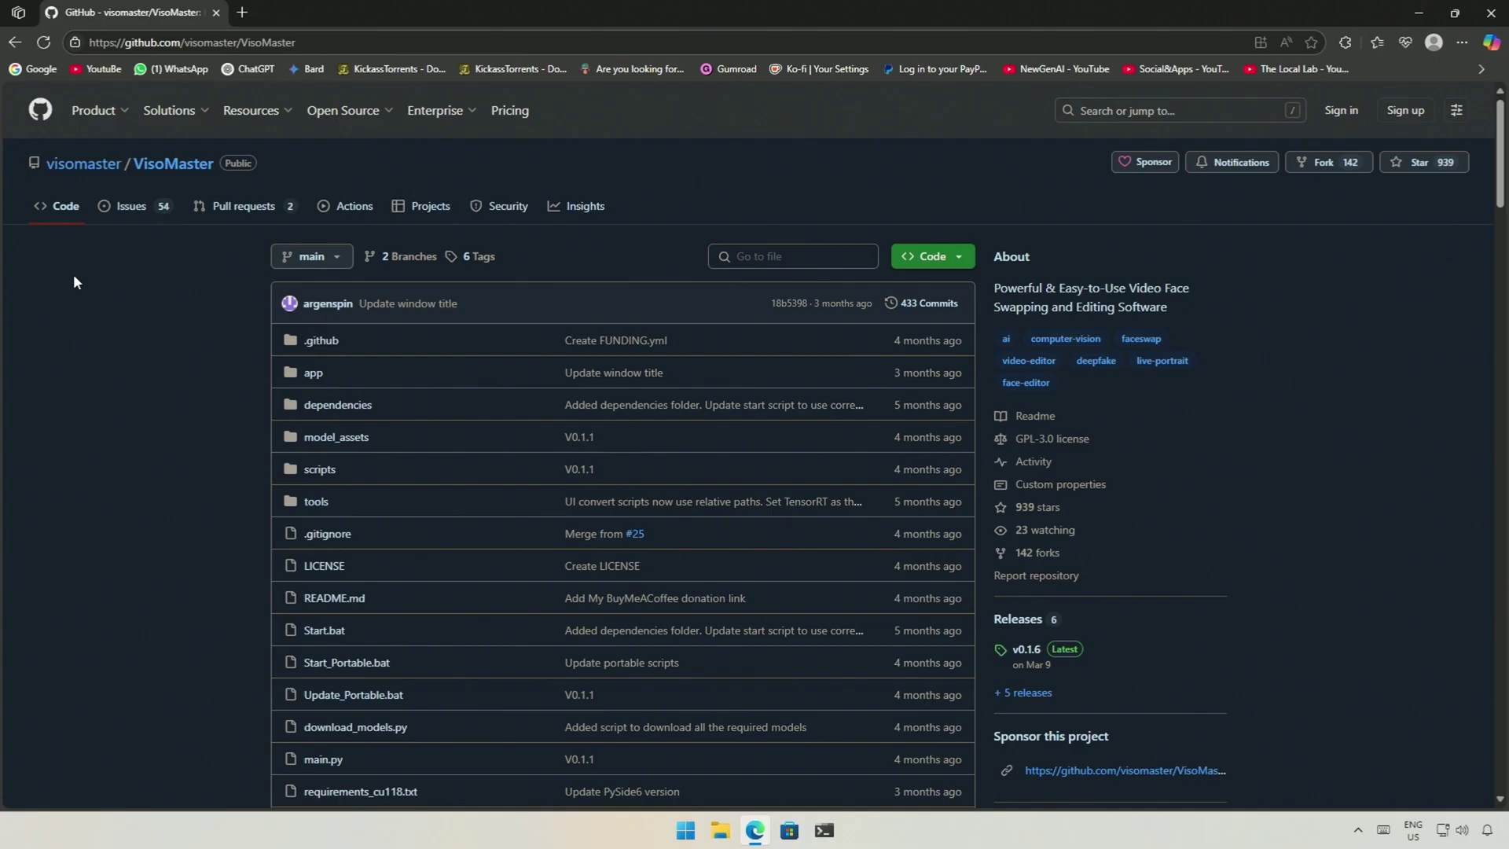
Scroll the VisoMaster README past Features to the Automatic Installation (Windows) section.
scroll(78, 297, down, 6)
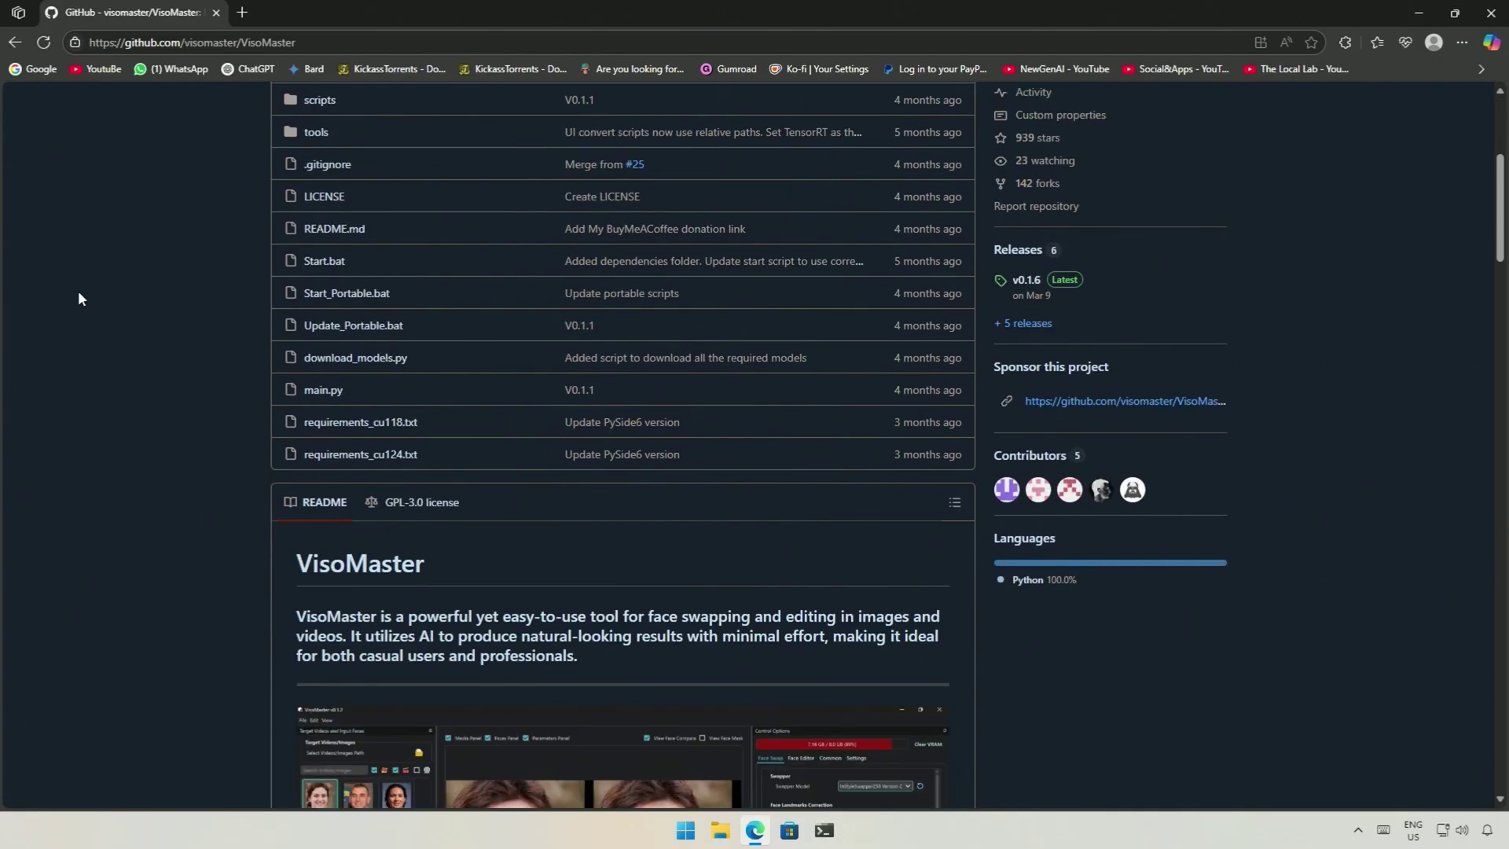
scroll(78, 297, down, 10)
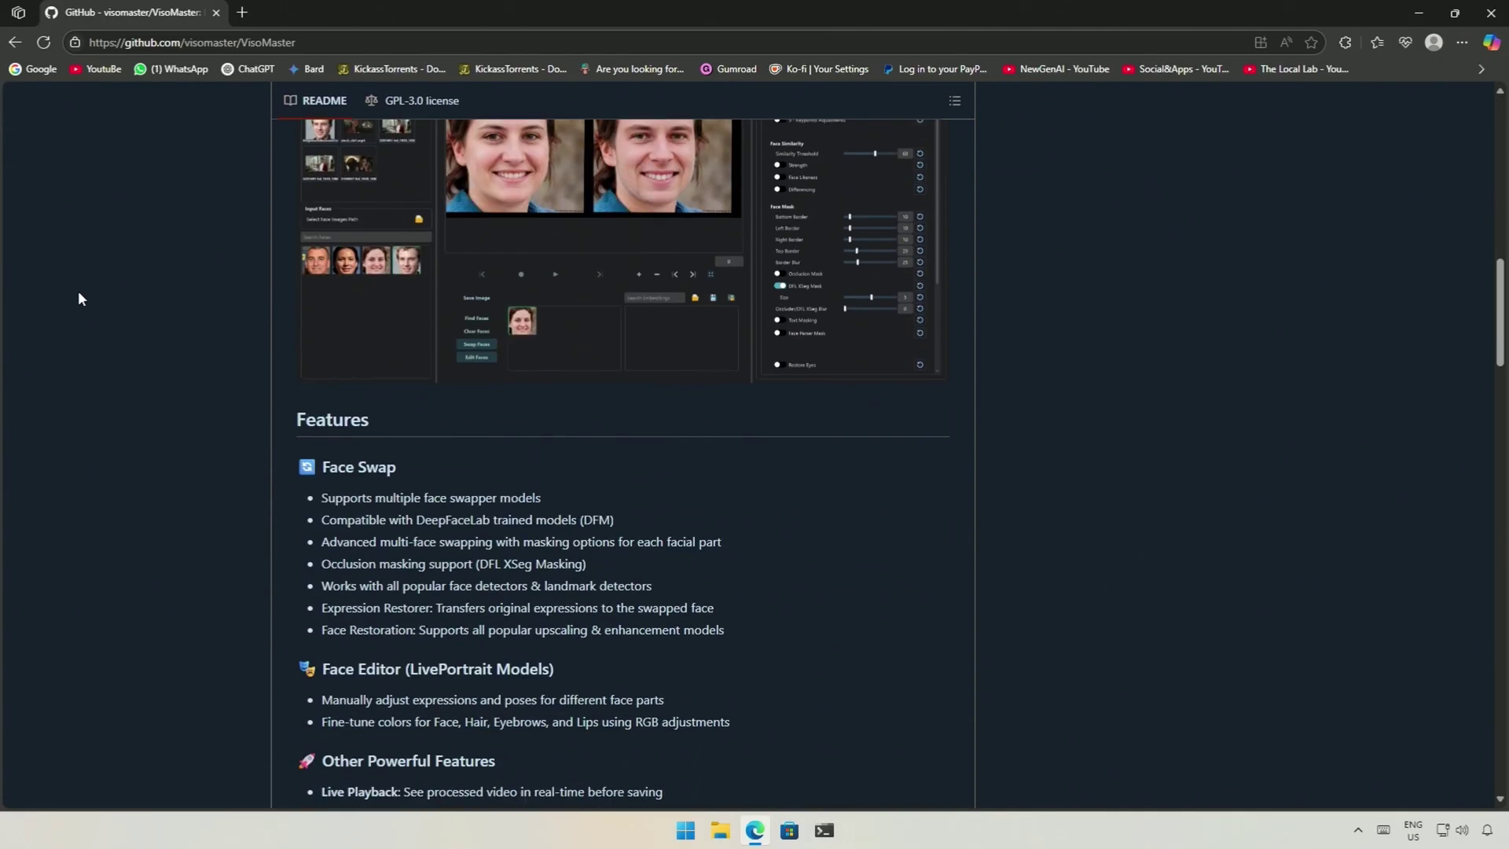
scroll(79, 297, down, 4)
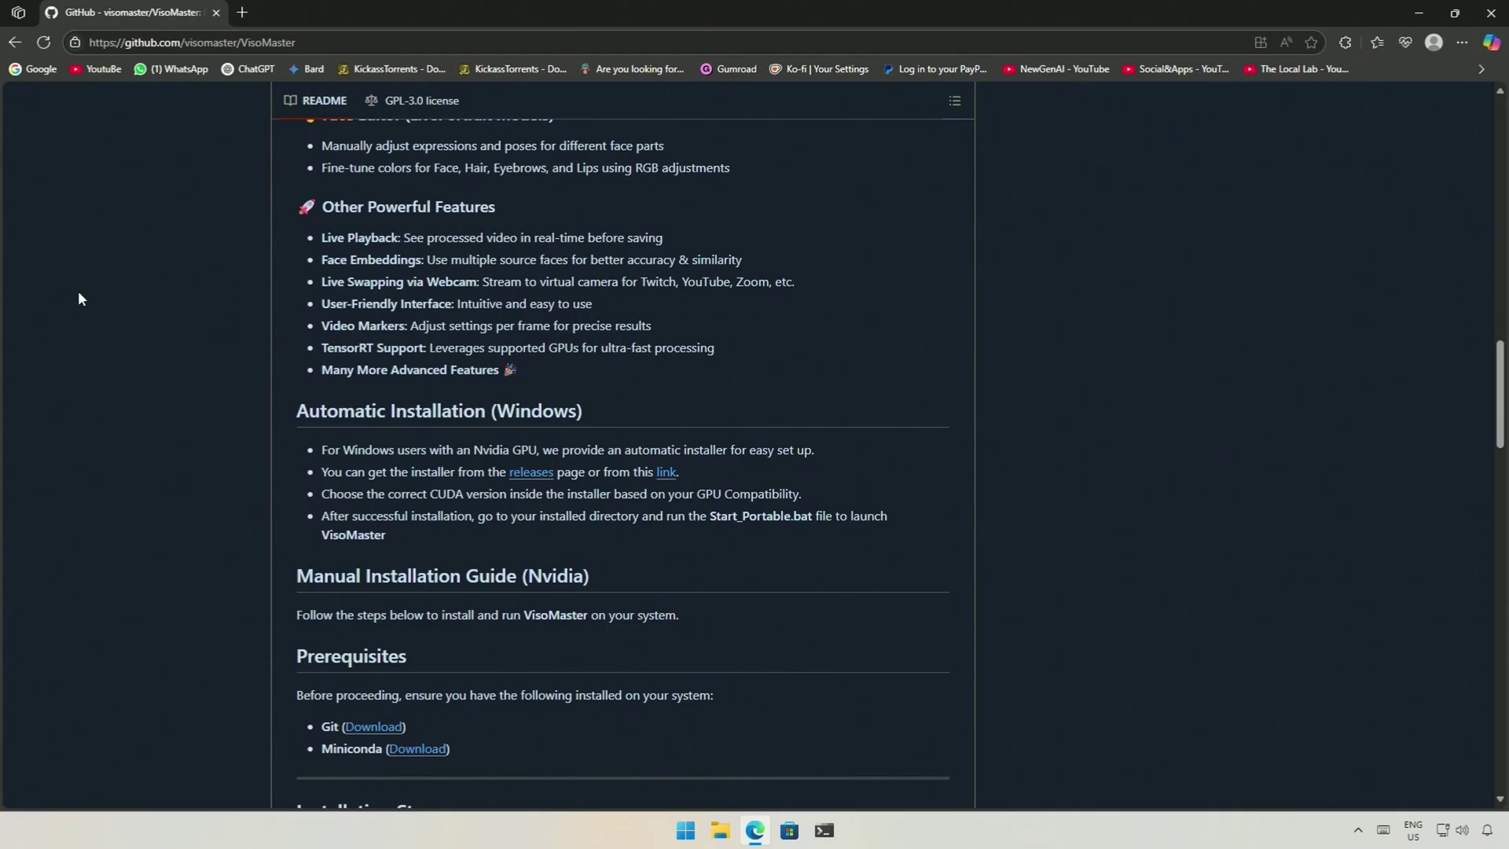
drag(587, 397, 131, 436)
click(135, 448)
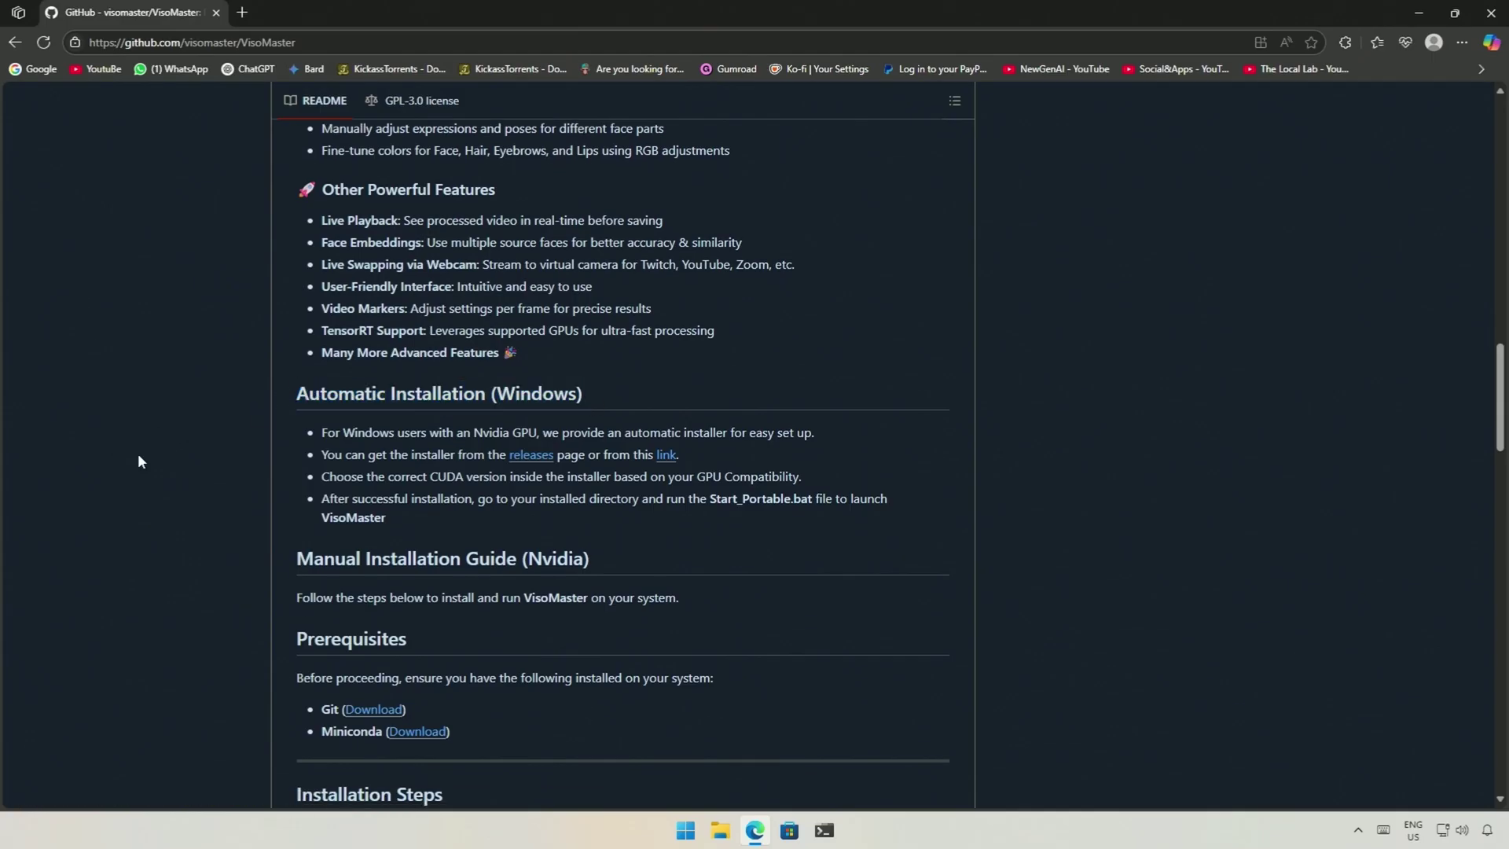
Open the README's installer link in a new tab and download VisoMaster_Setup.exe with Free Download Manager.
right_click(667, 459)
click(688, 472)
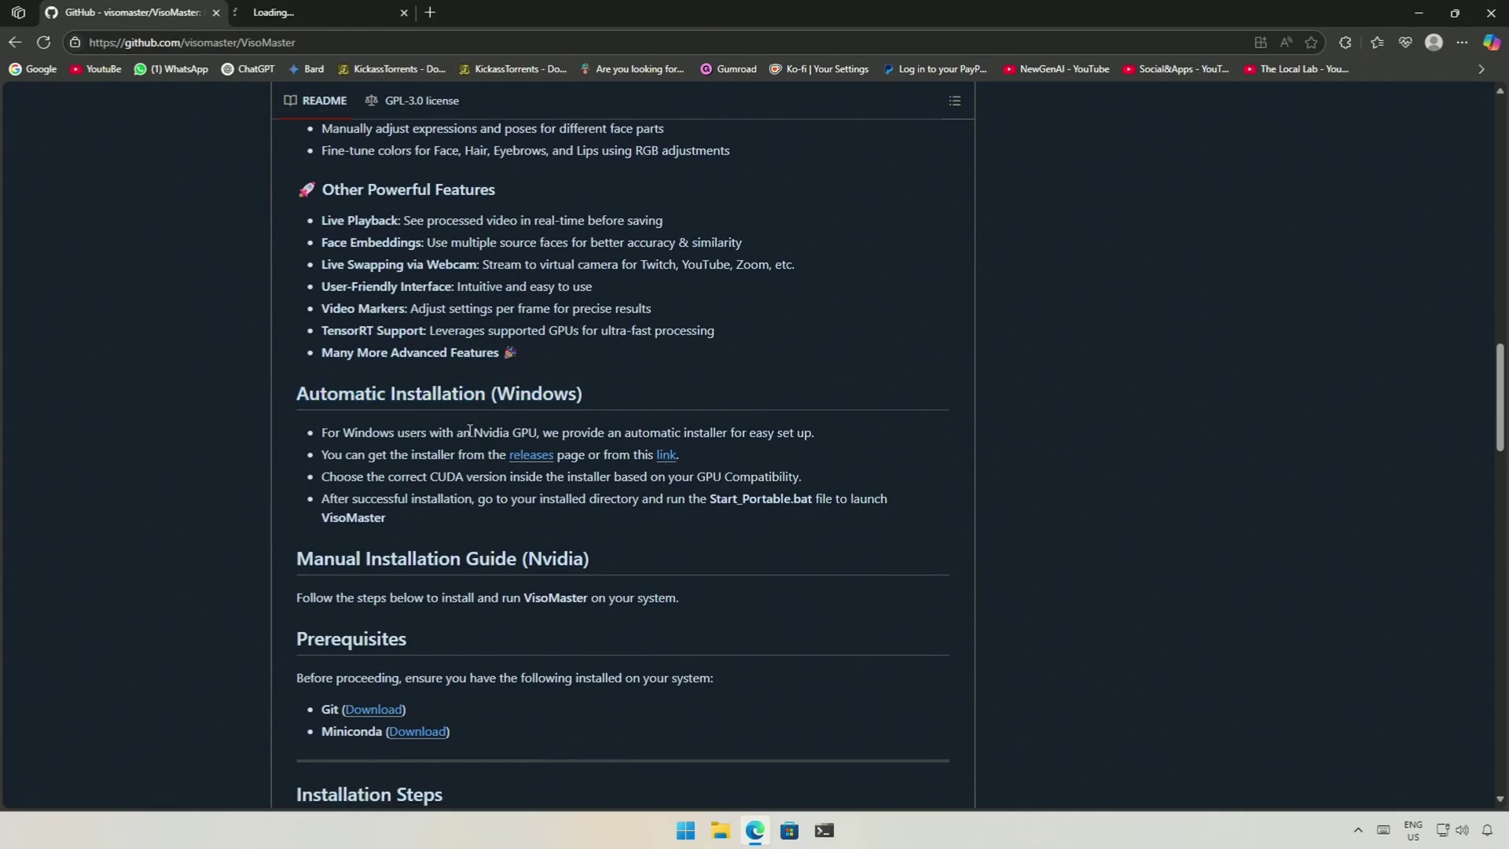
click(300, 10)
click(1332, 483)
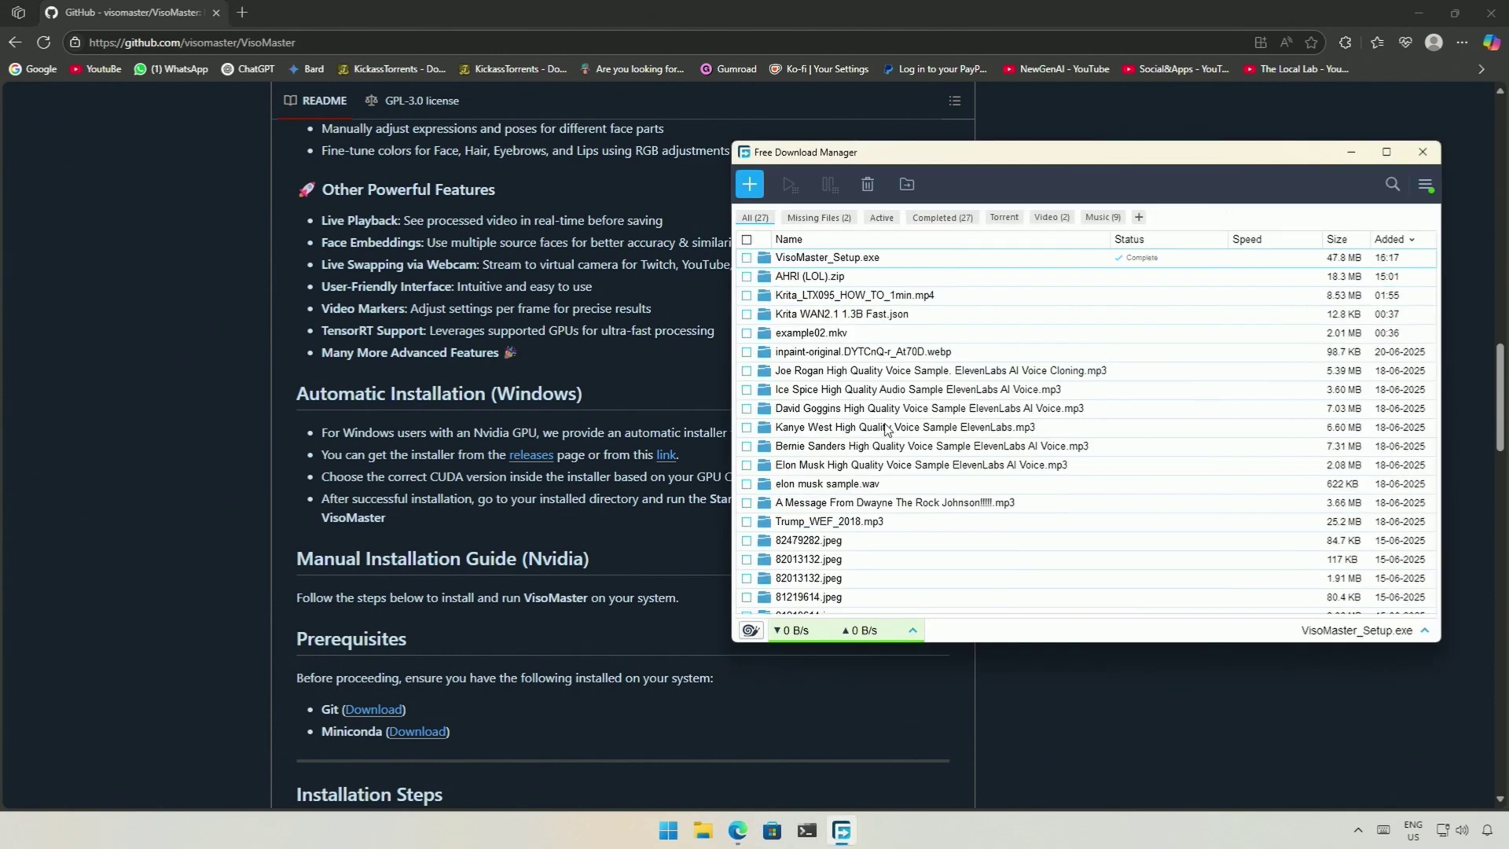
Launch VisoMaster_Setup from Downloads, choosing Run anyway past the SmartScreen warning.
click(1355, 152)
right_click(741, 296)
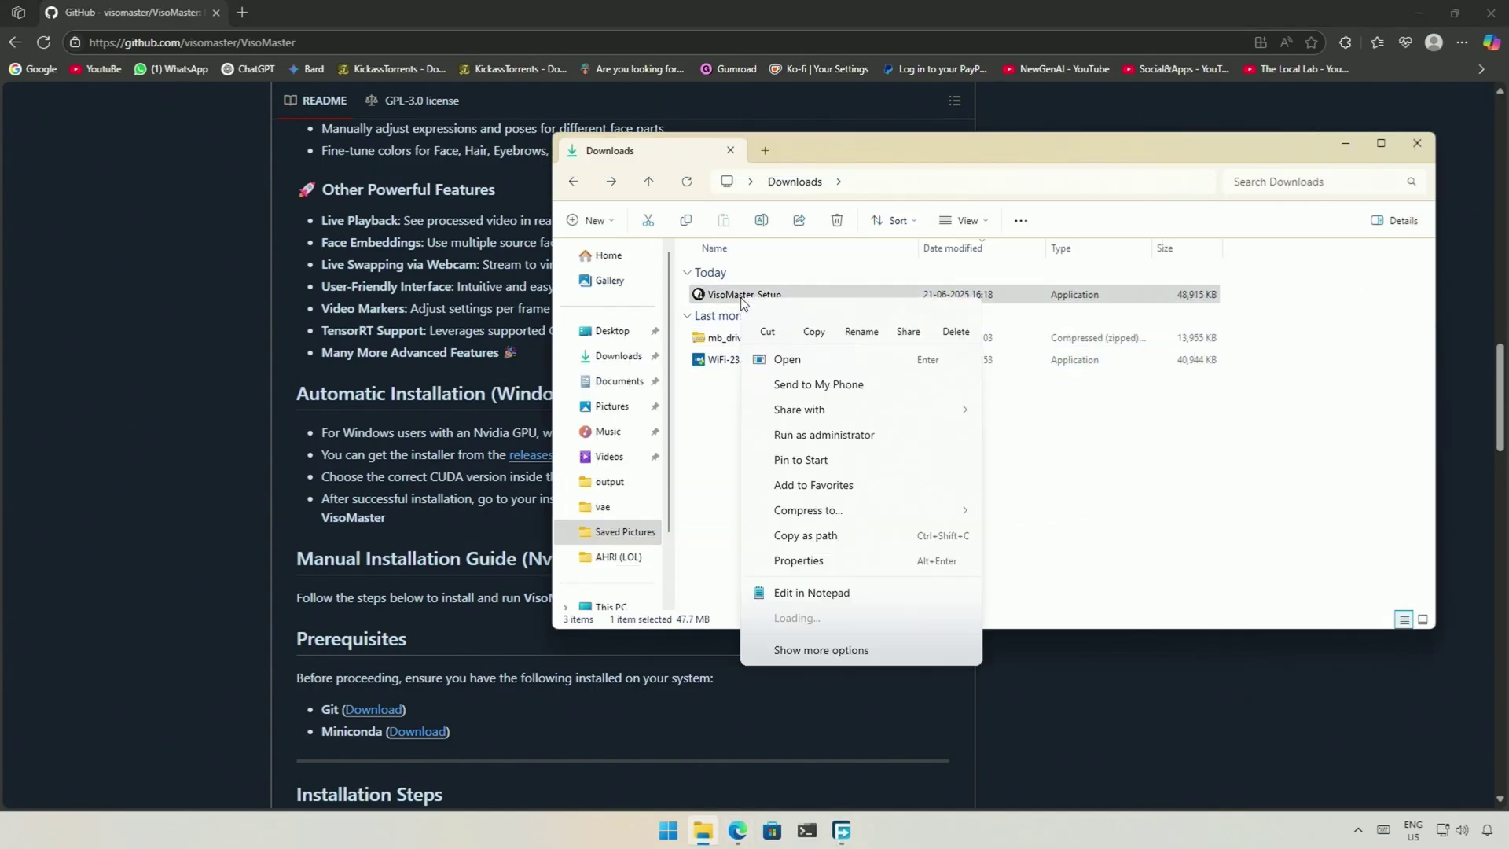
click(780, 360)
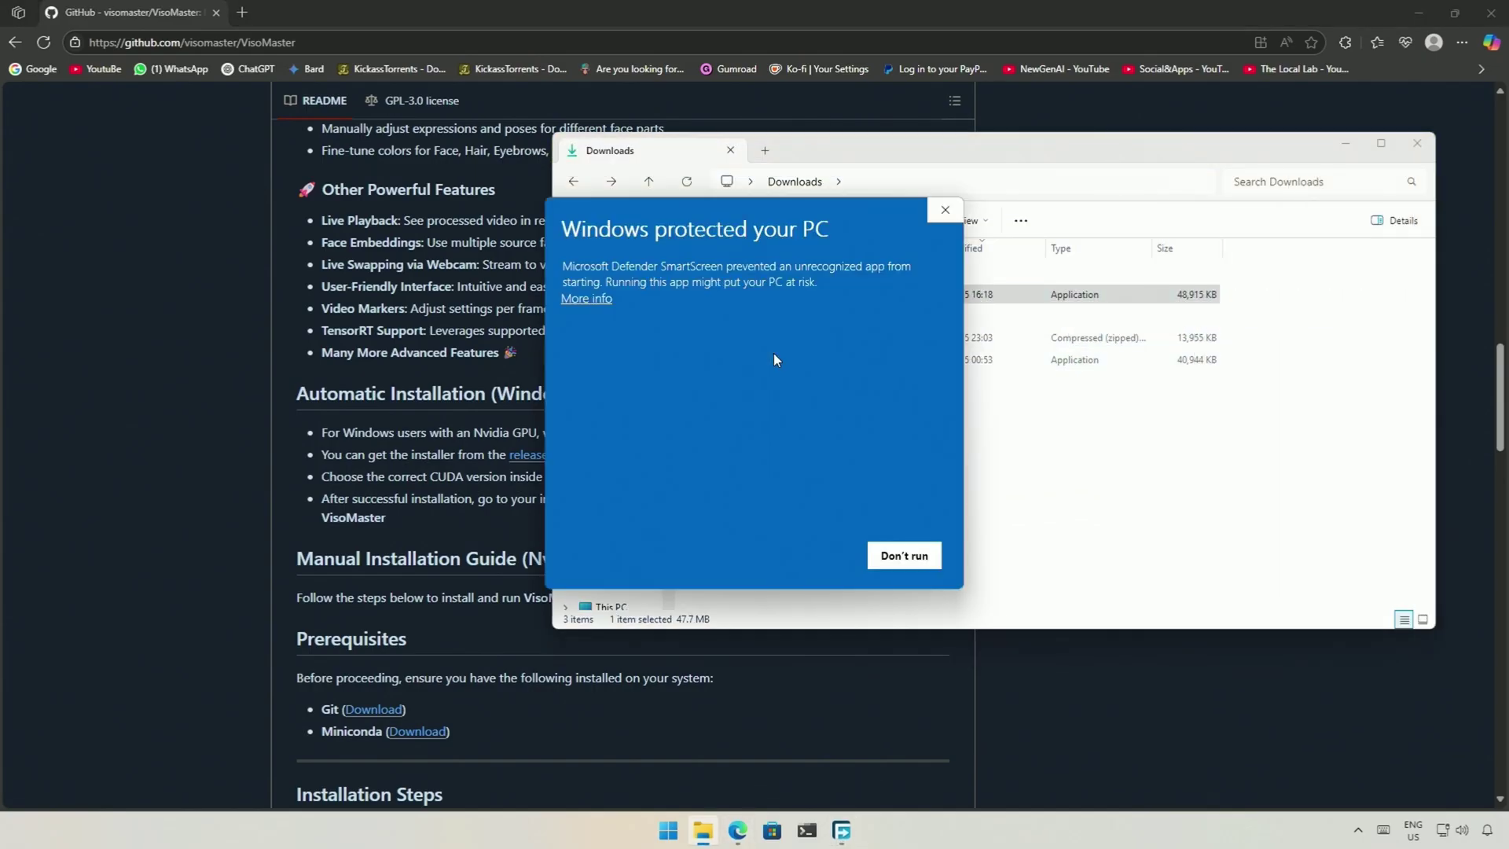
click(598, 300)
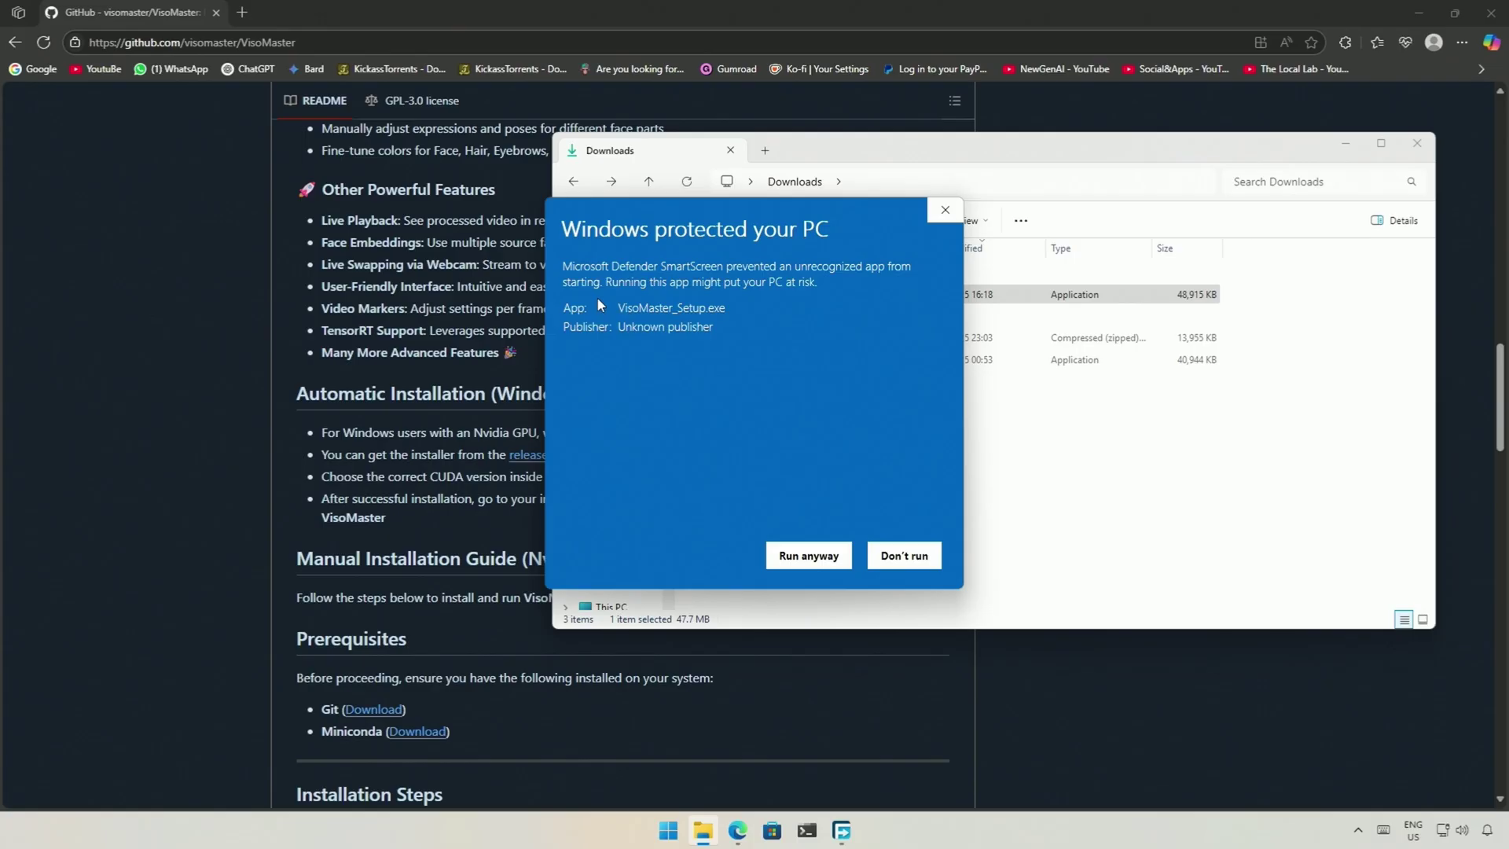
click(809, 556)
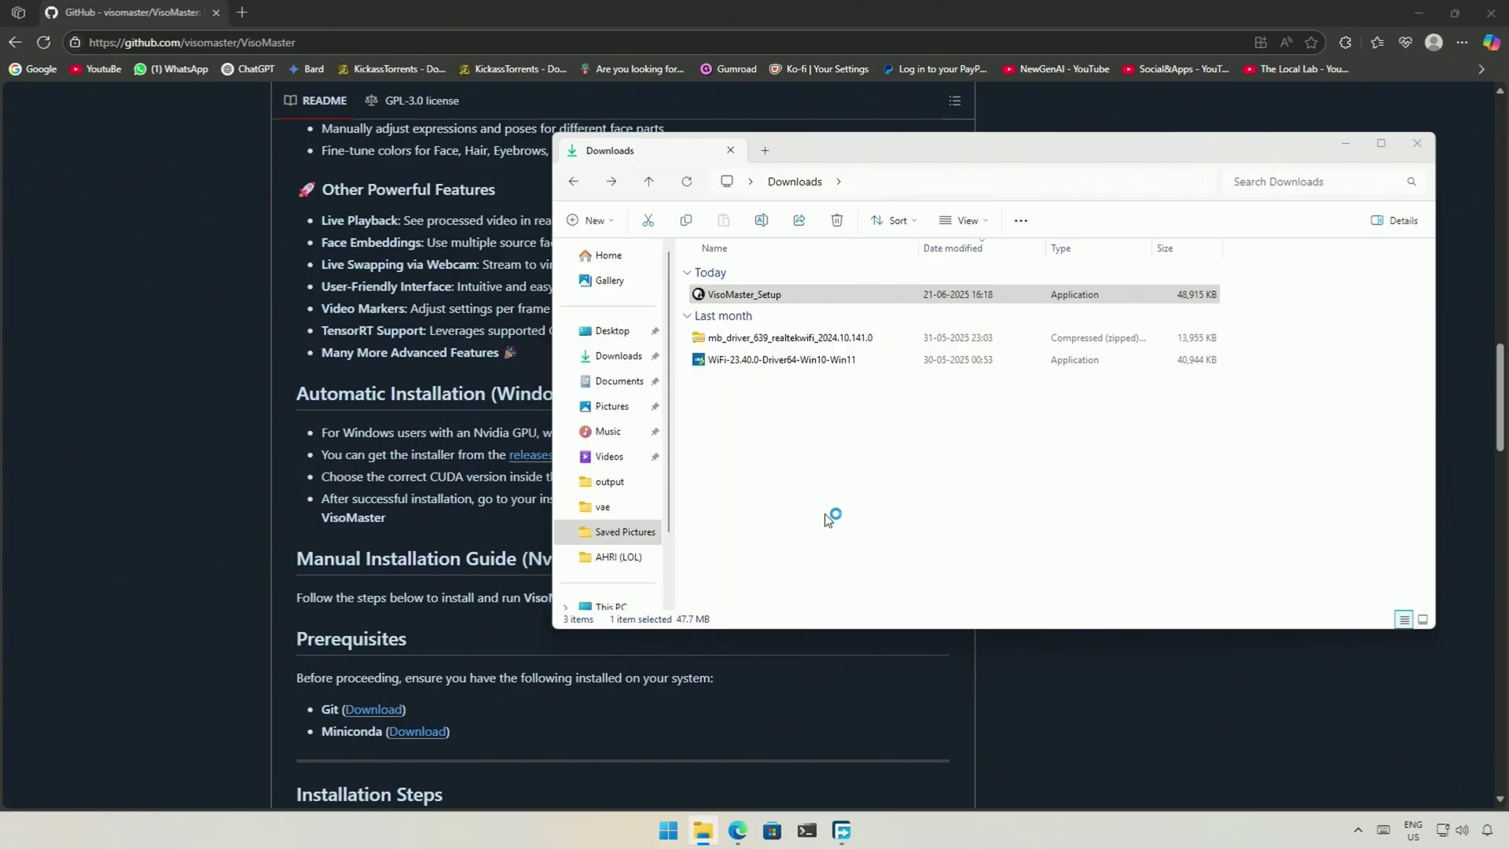
Set the VisoMaster install destination to E:\VisoMaster.
click(882, 567)
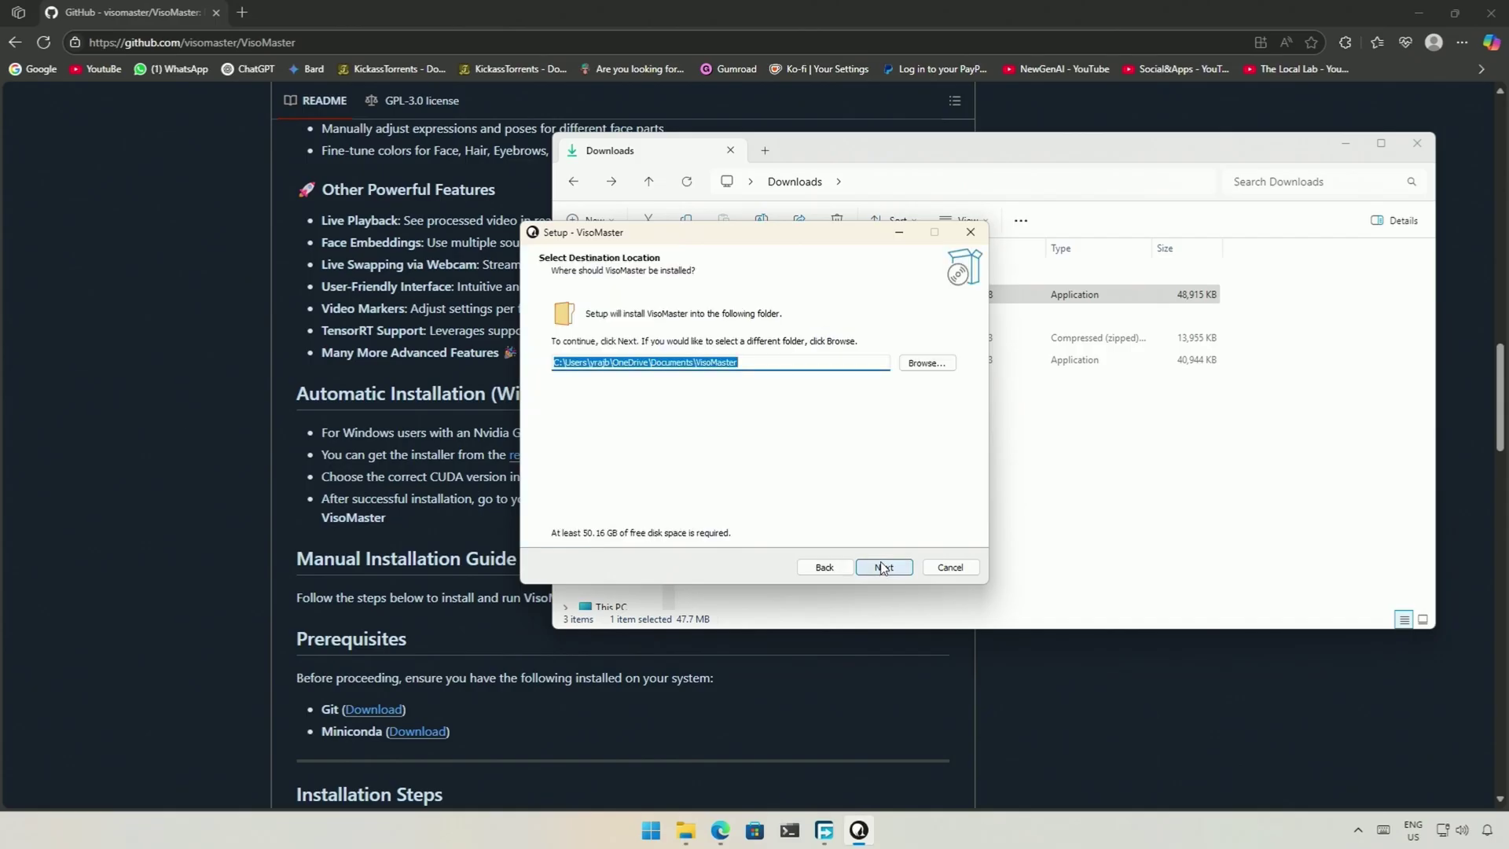
click(918, 362)
double_click(670, 401)
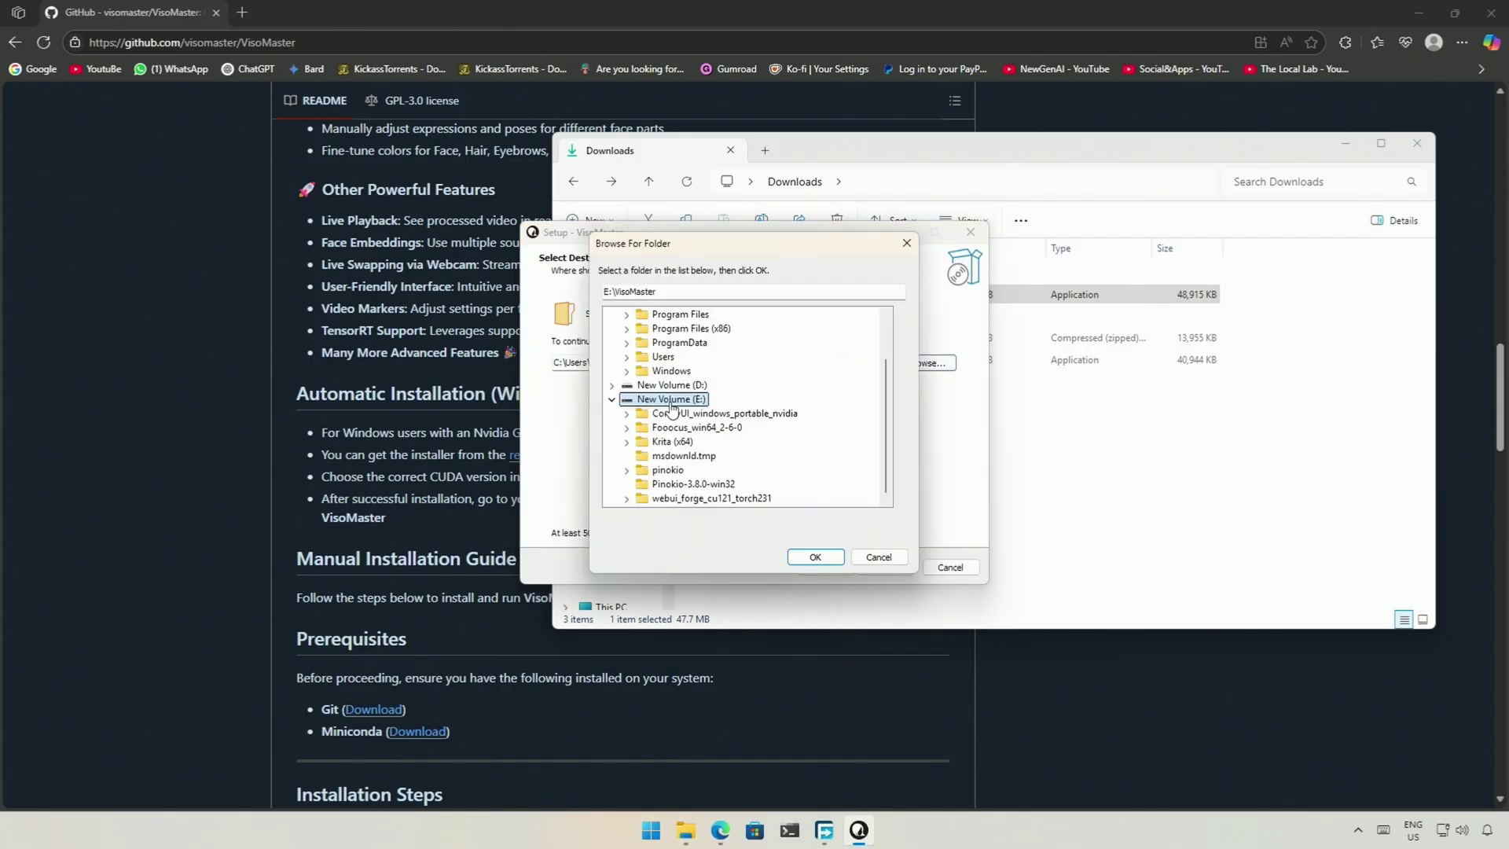
click(812, 556)
click(650, 362)
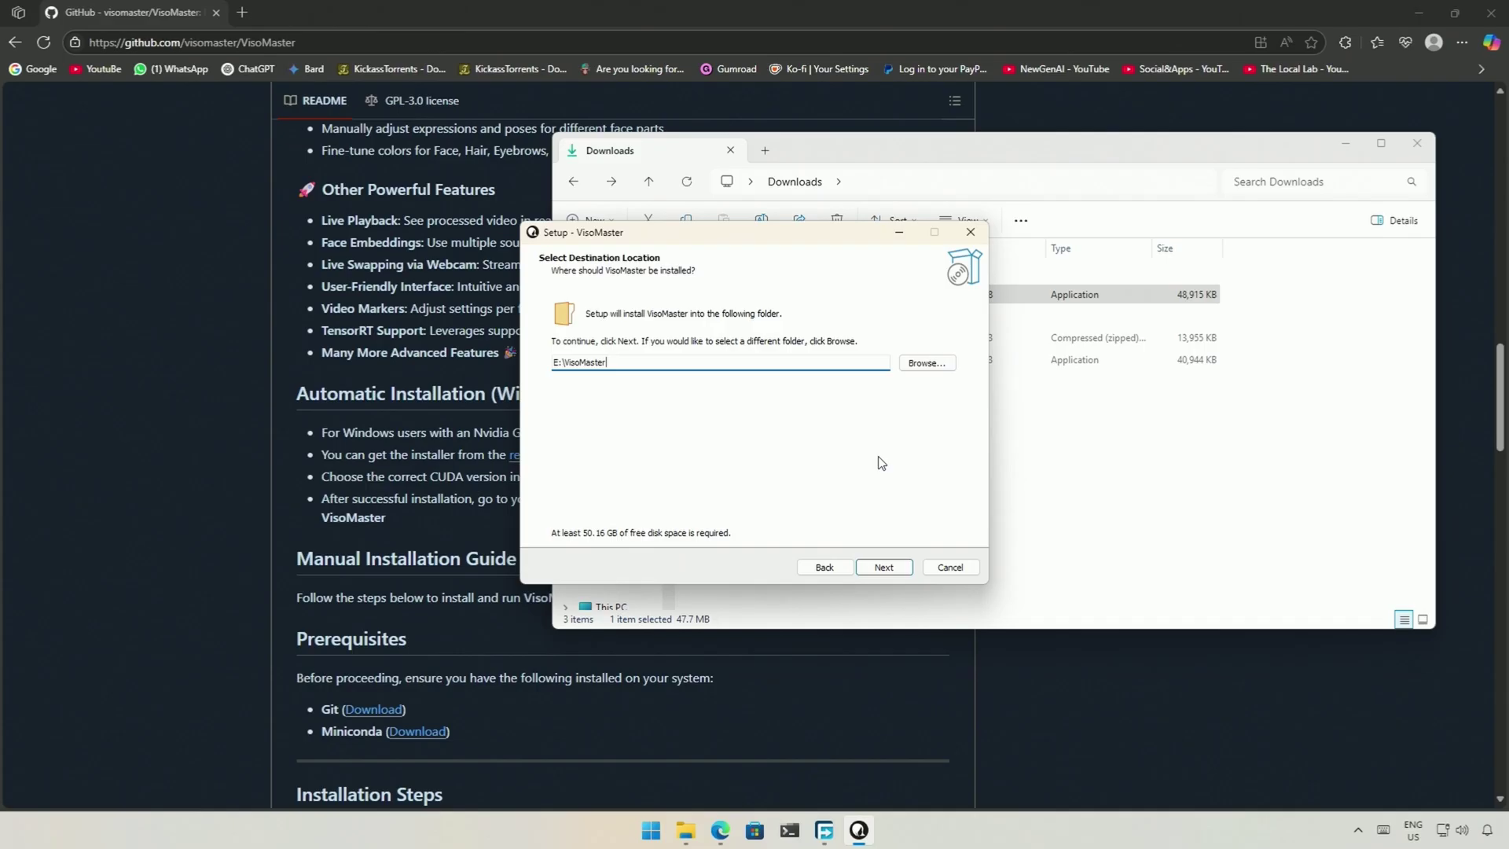
click(884, 567)
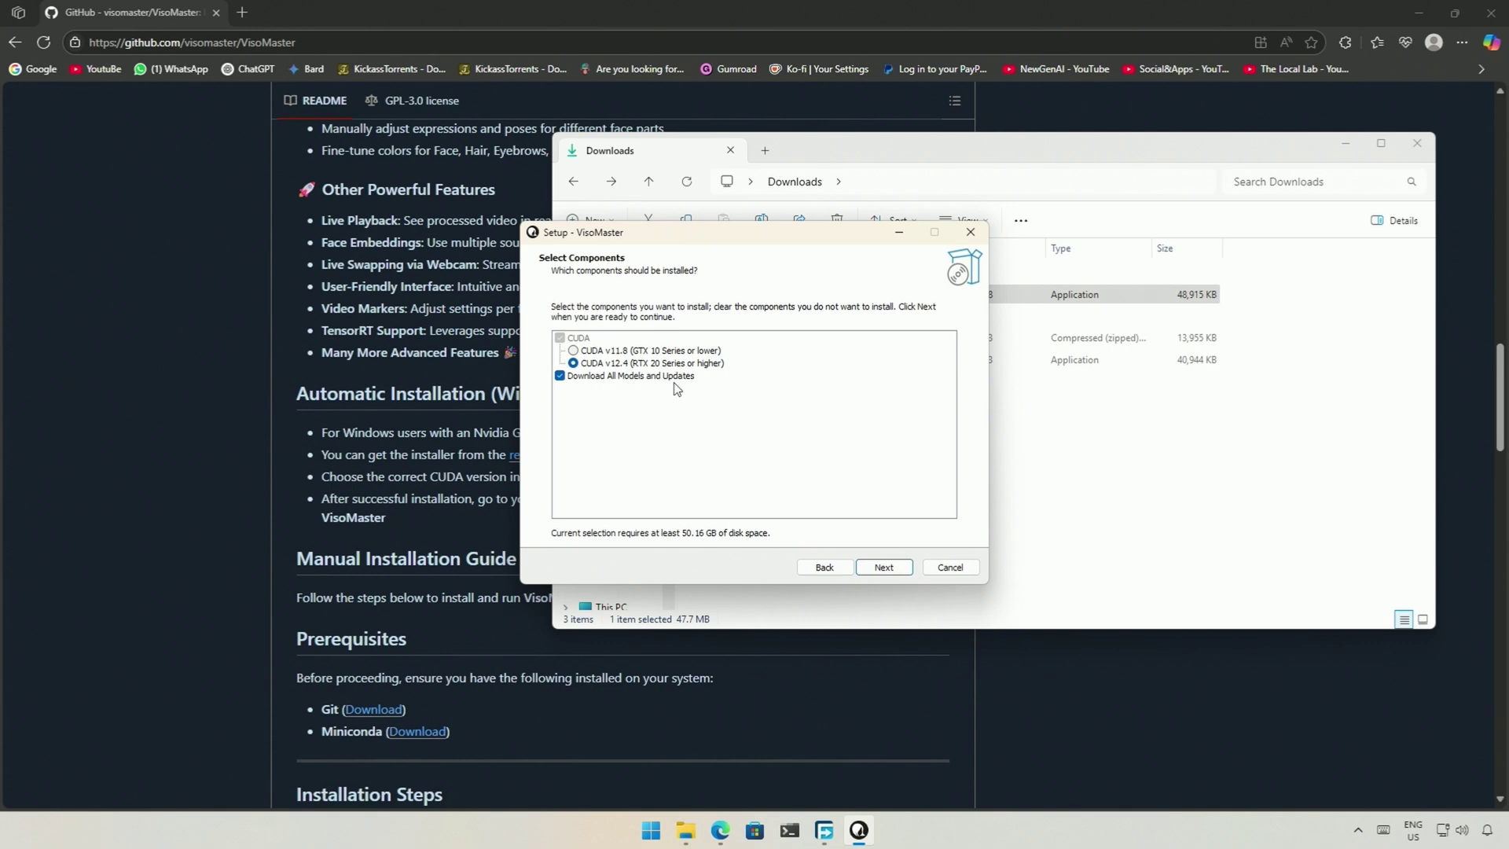
Install with CUDA v12.4 and Download All Models selected, then finish the wizard.
click(887, 568)
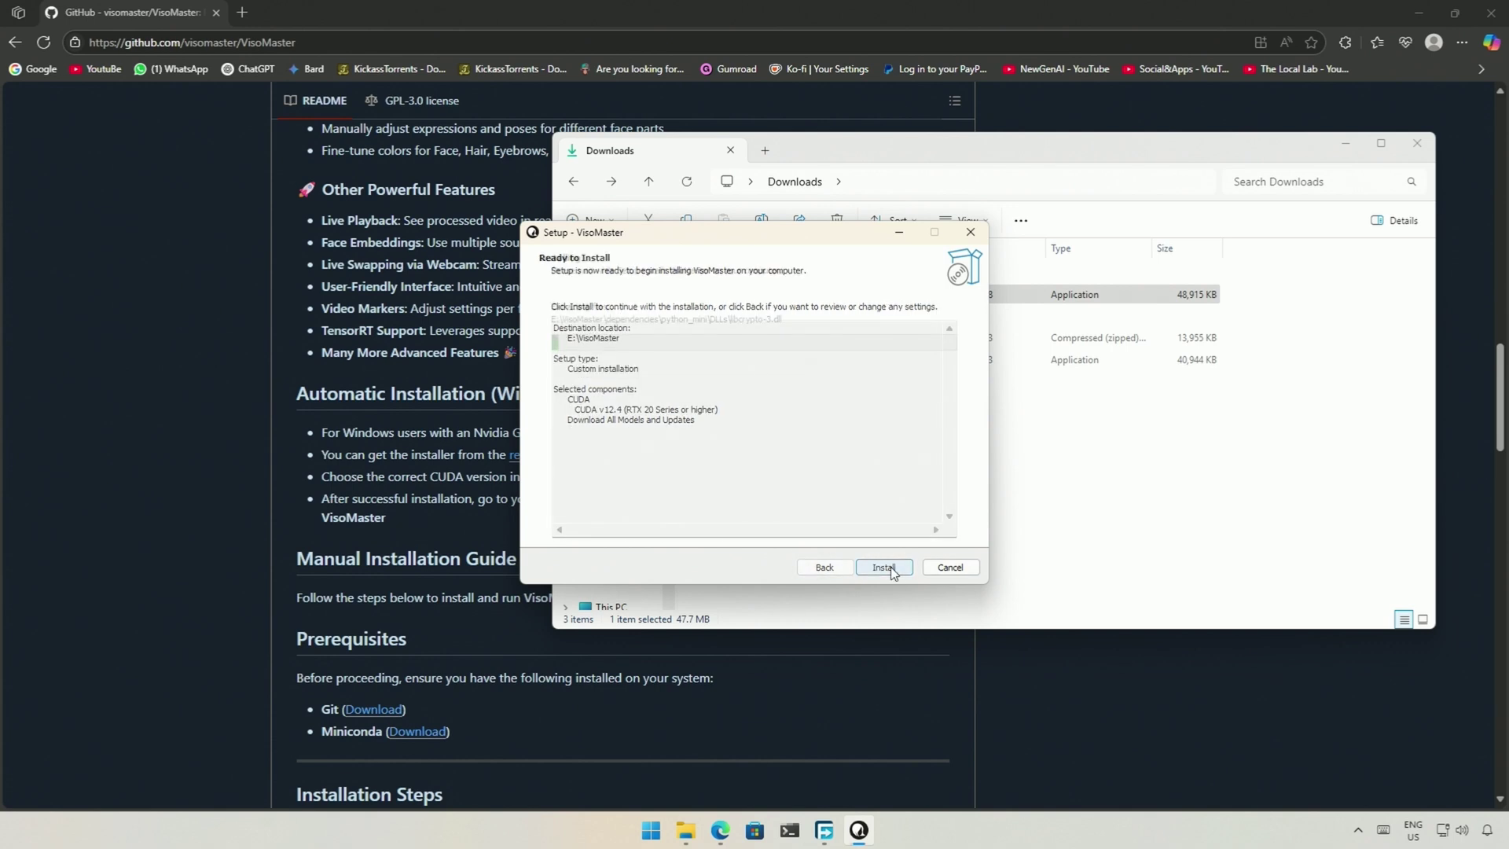
click(889, 570)
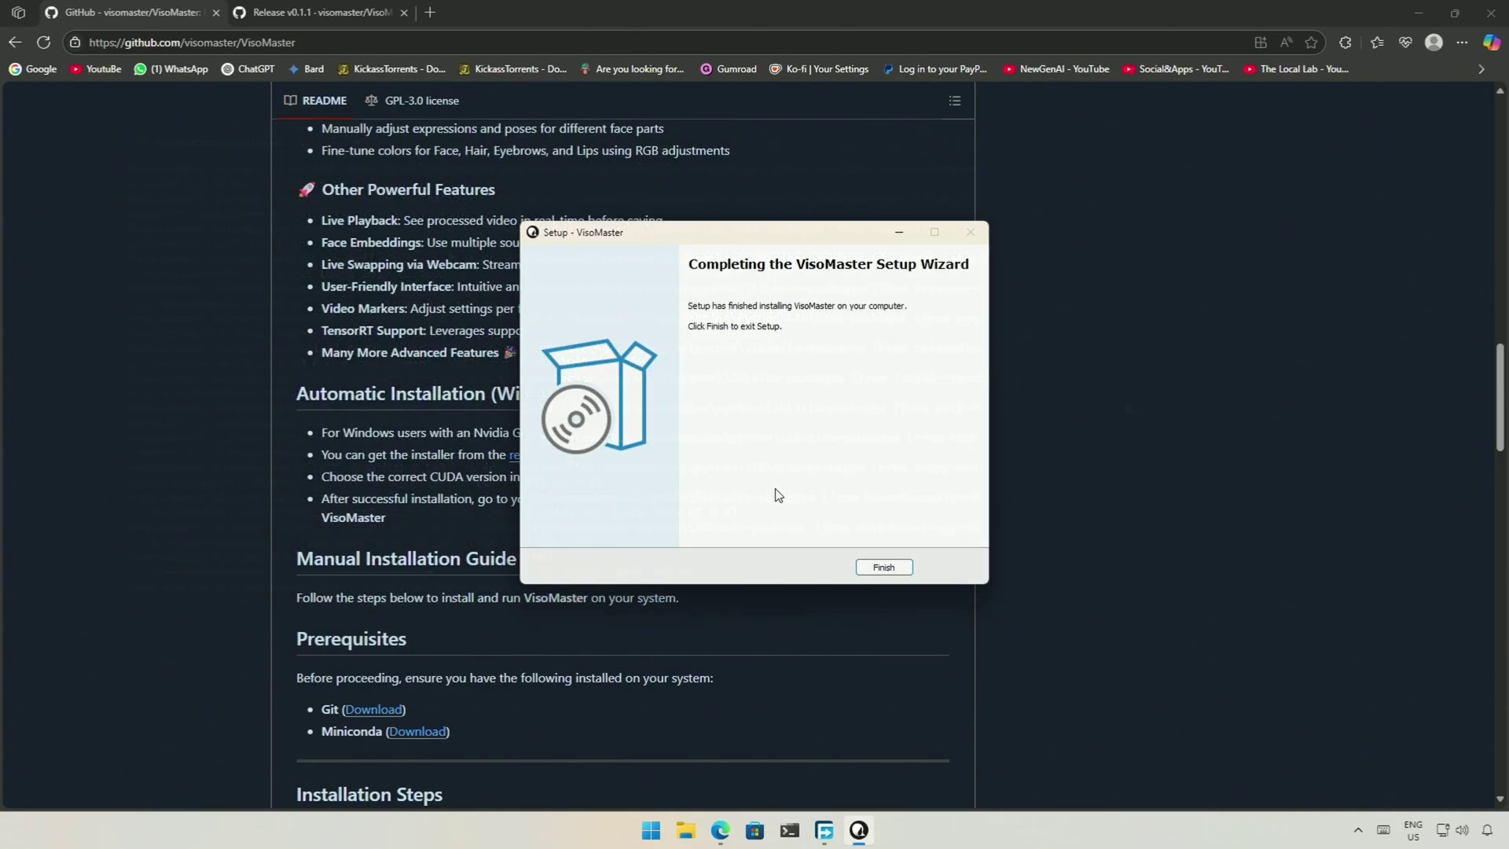
click(880, 571)
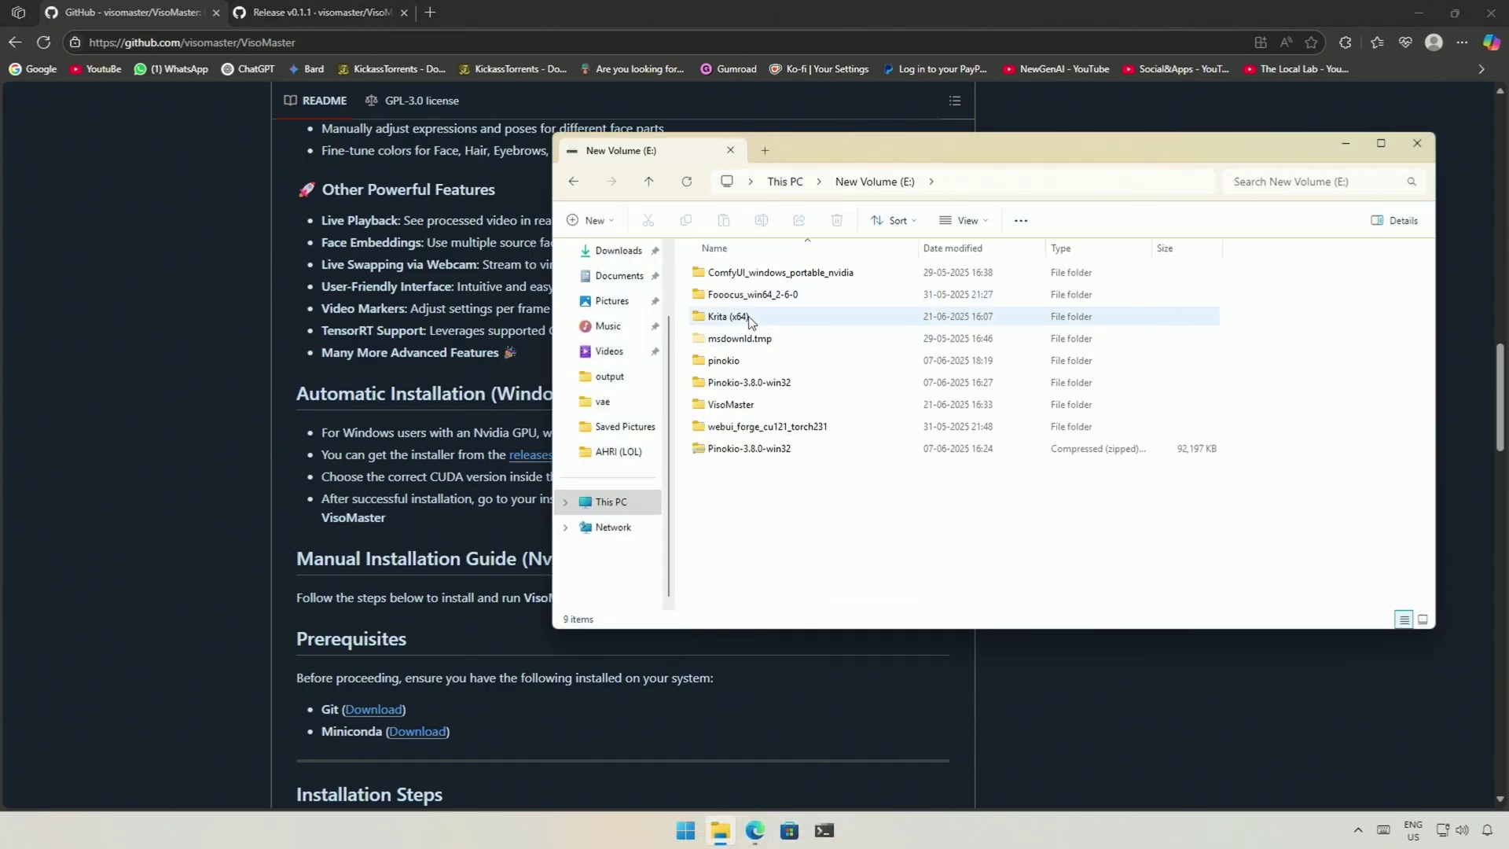
Run Start_Portable from E:\VisoMaster to launch VisoMaster v0.1.6.
double_click(723, 408)
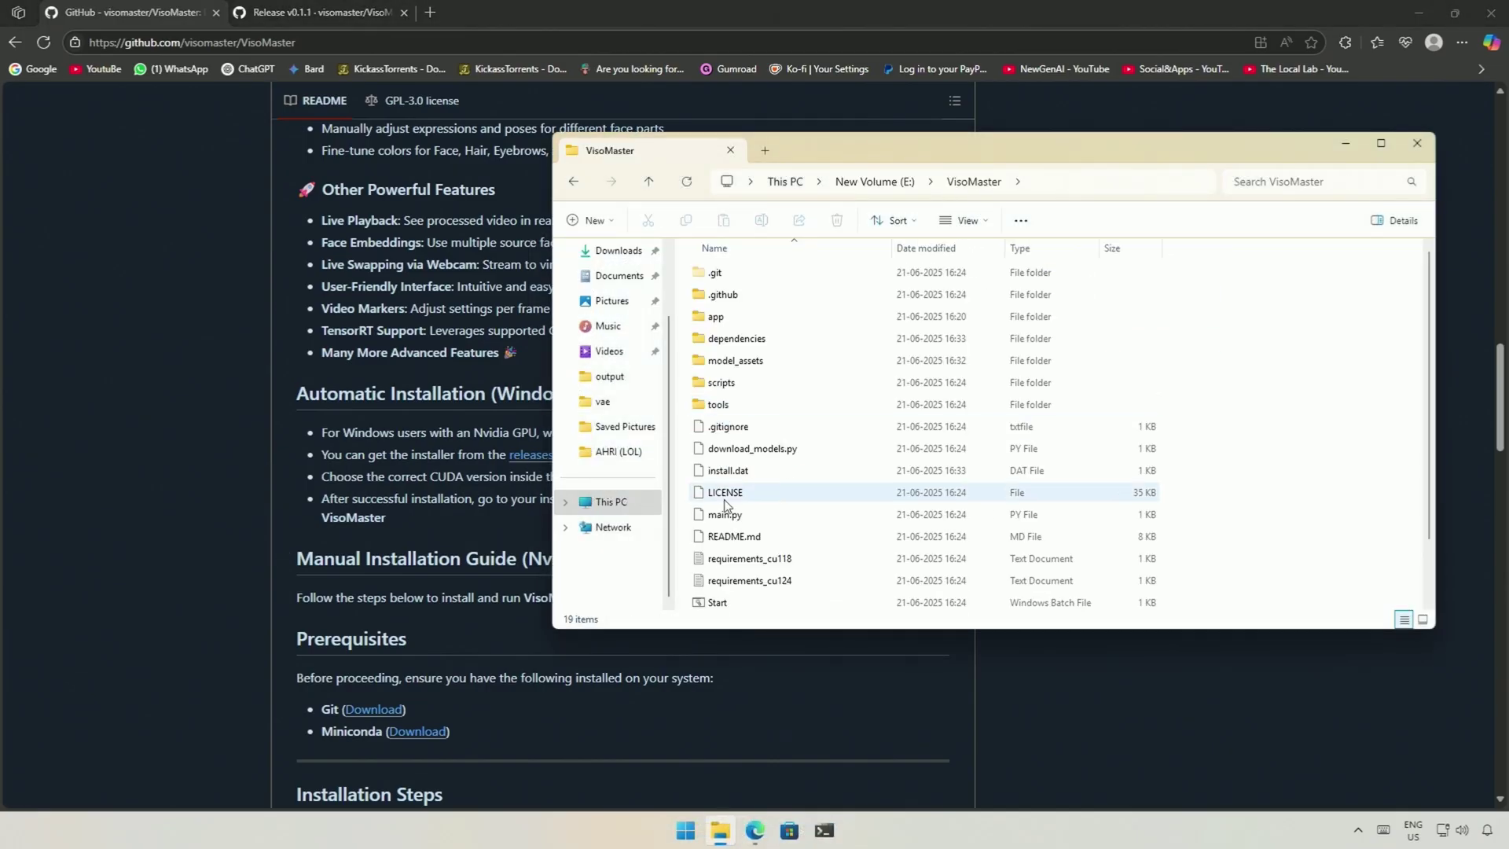
scroll(769, 527, down, 1)
click(755, 558)
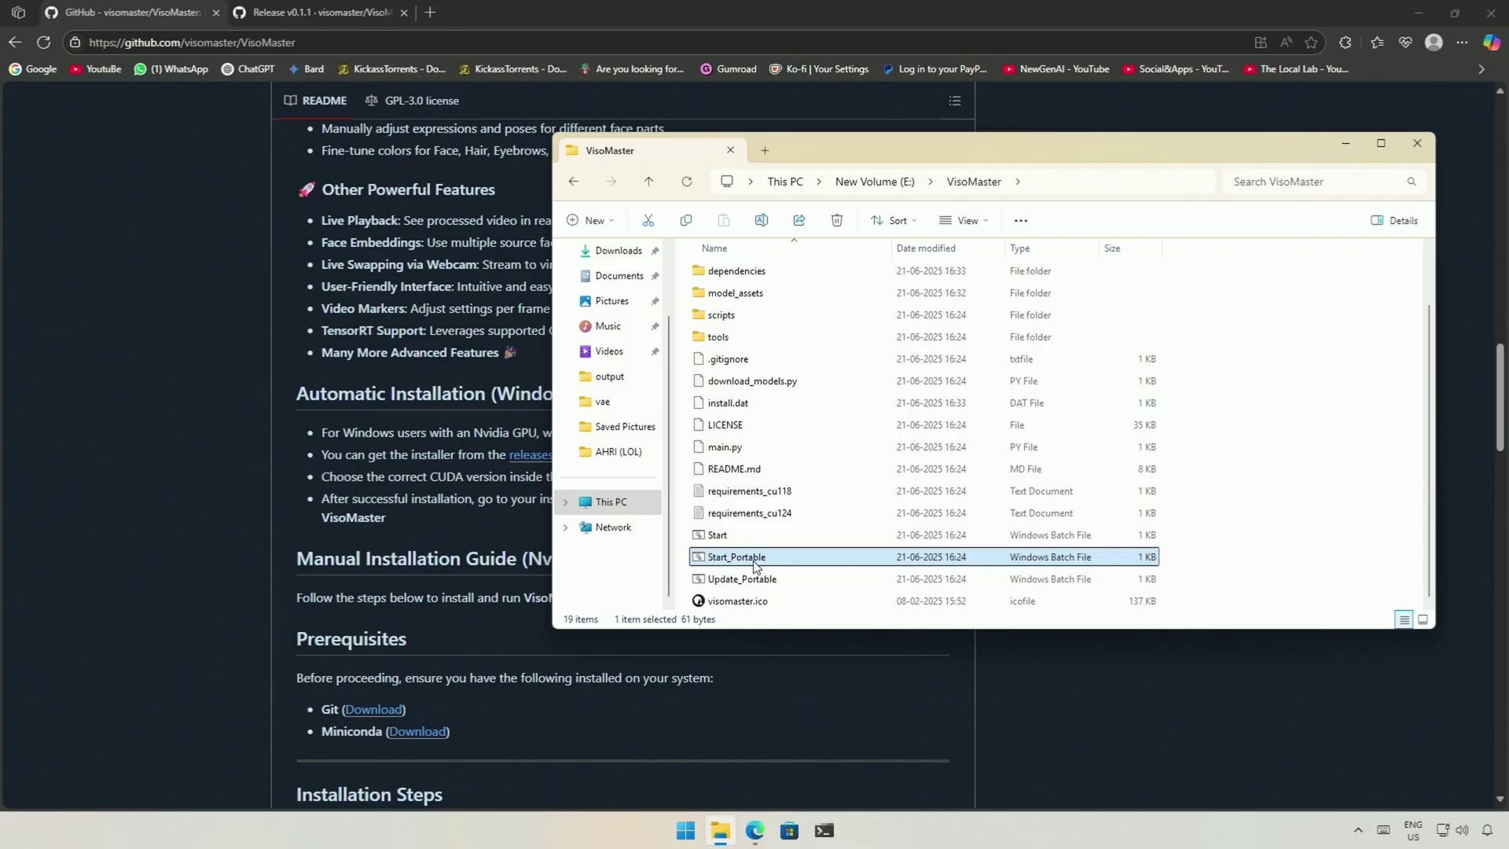
right_click(752, 560)
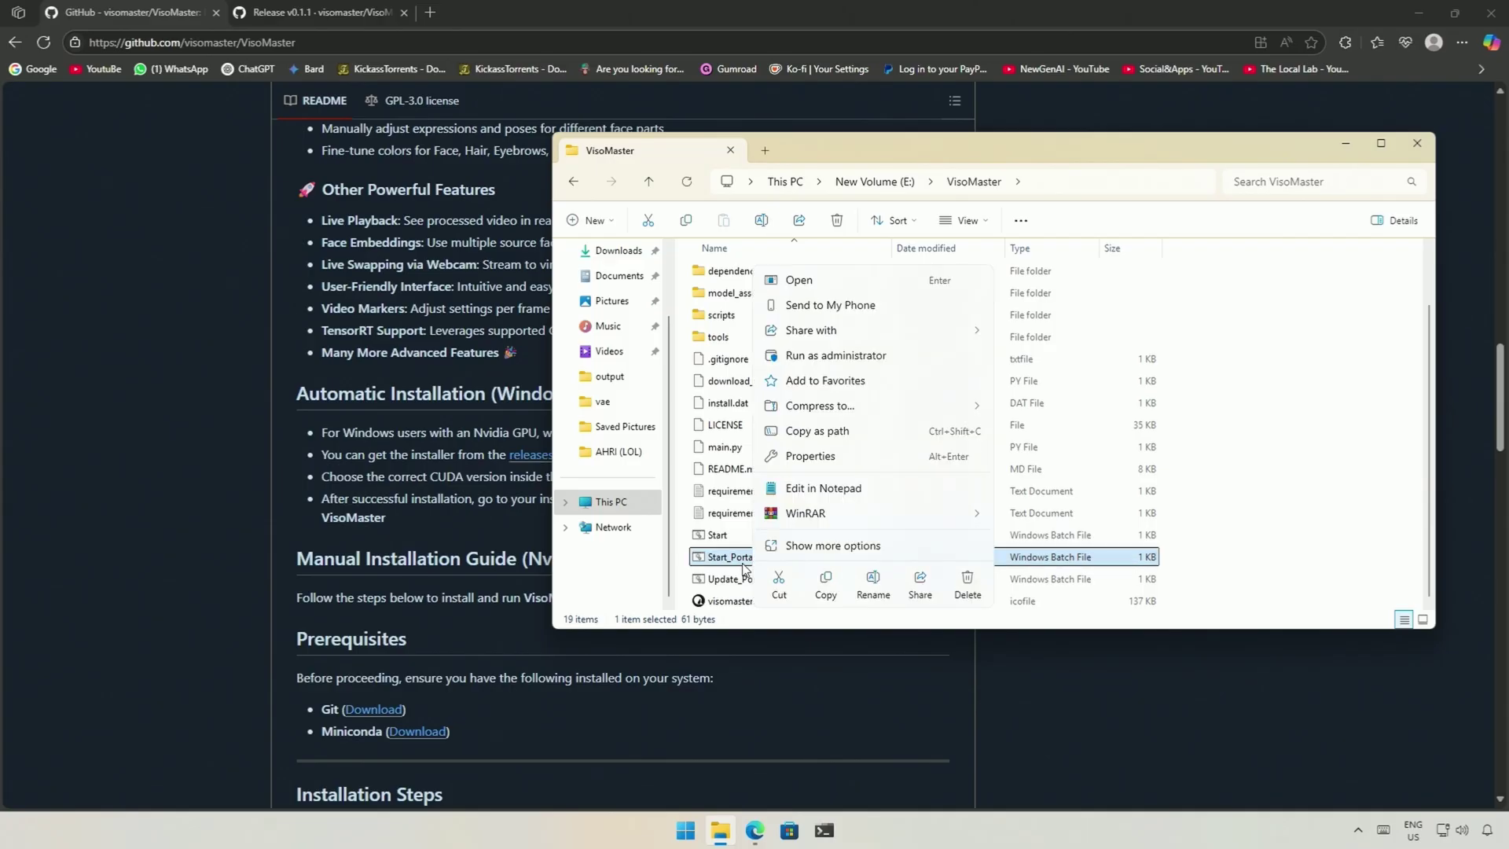
click(809, 287)
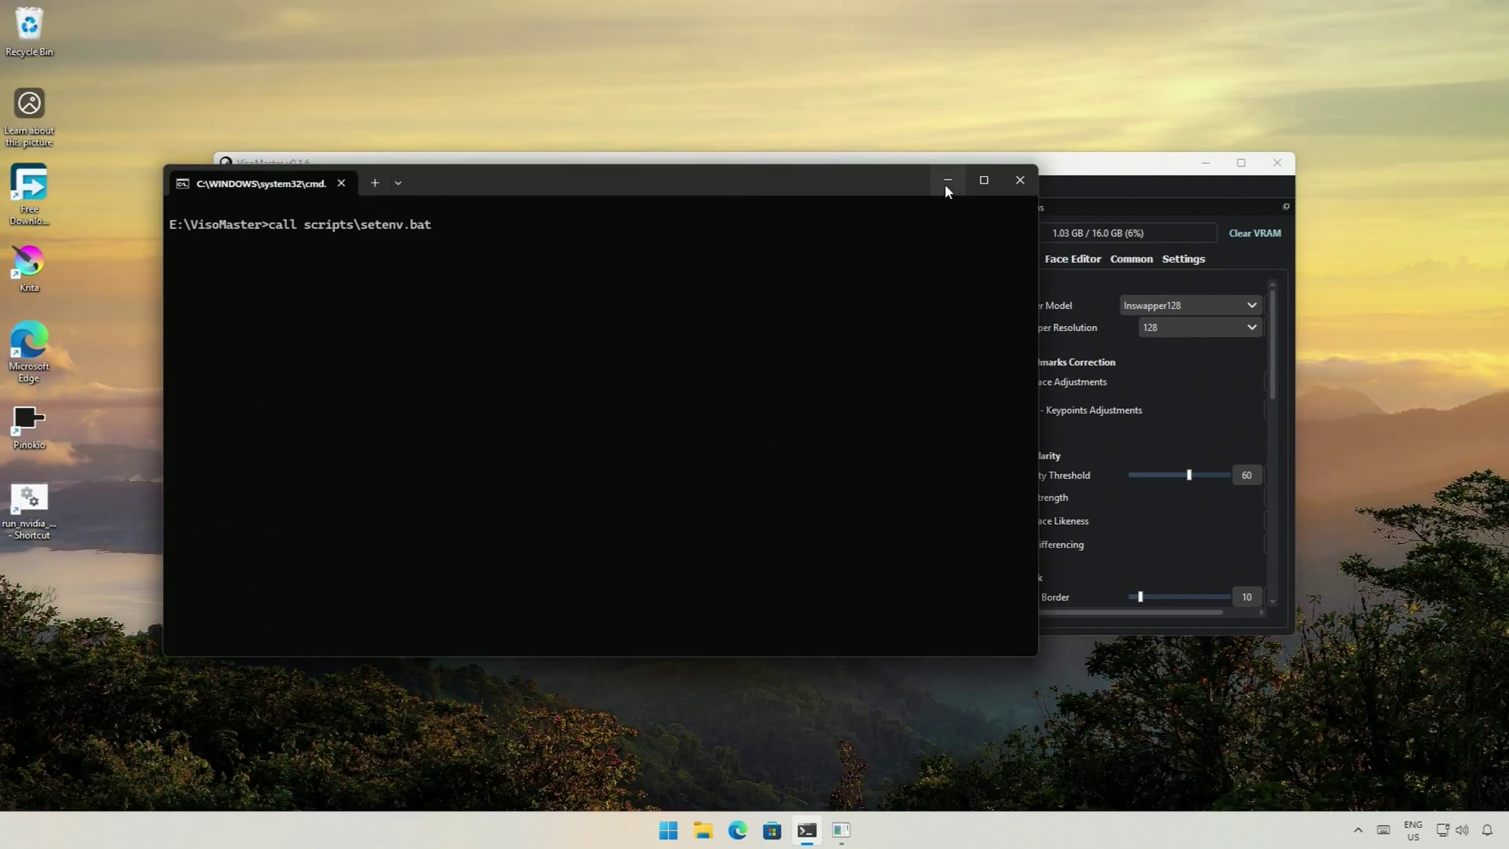
Minimize the terminal window and maximize the VisoMaster window to full screen.
click(945, 183)
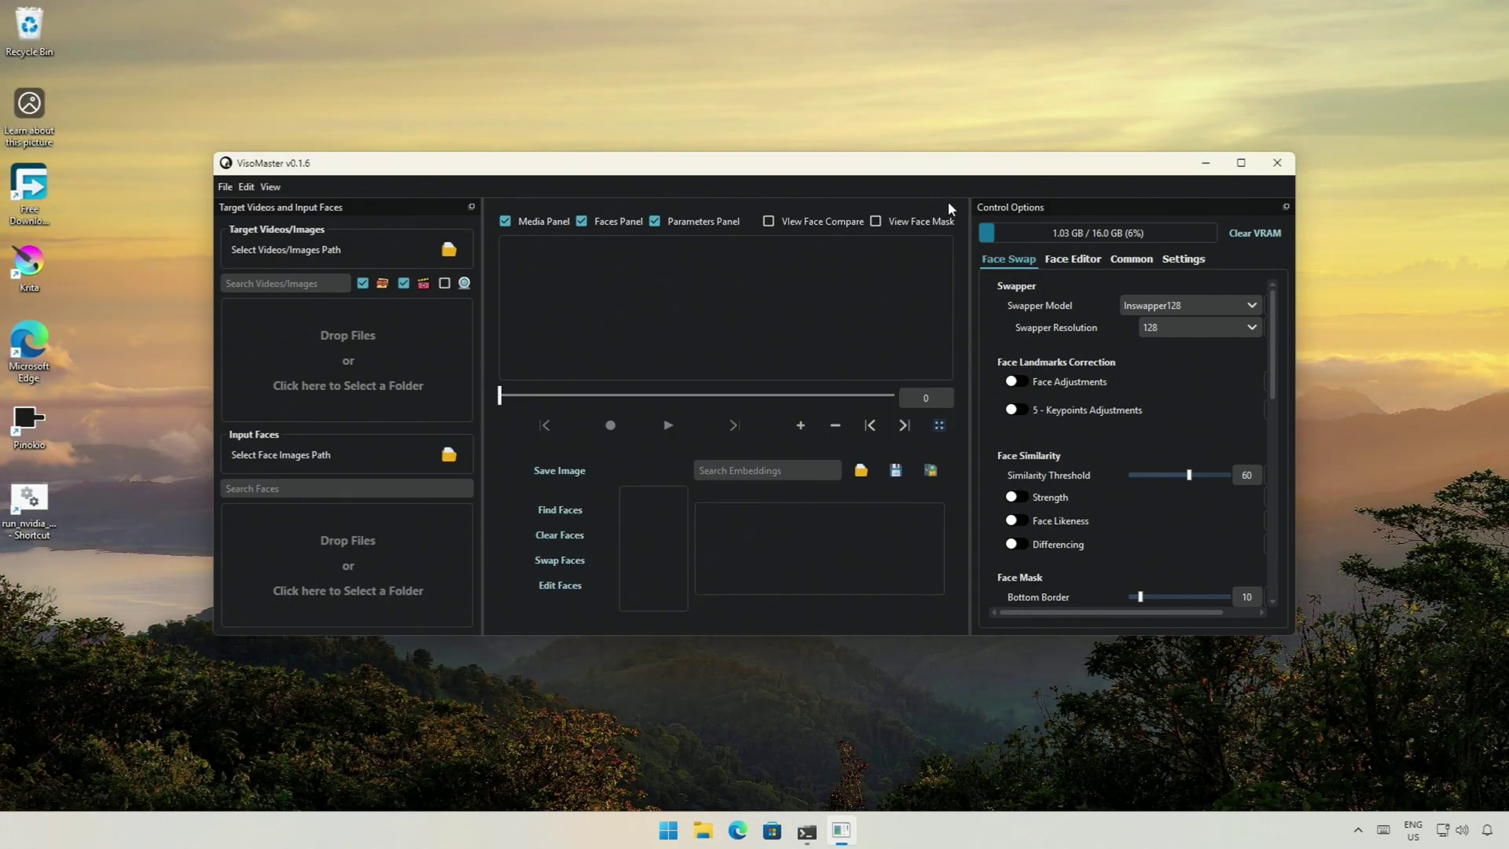
click(1242, 165)
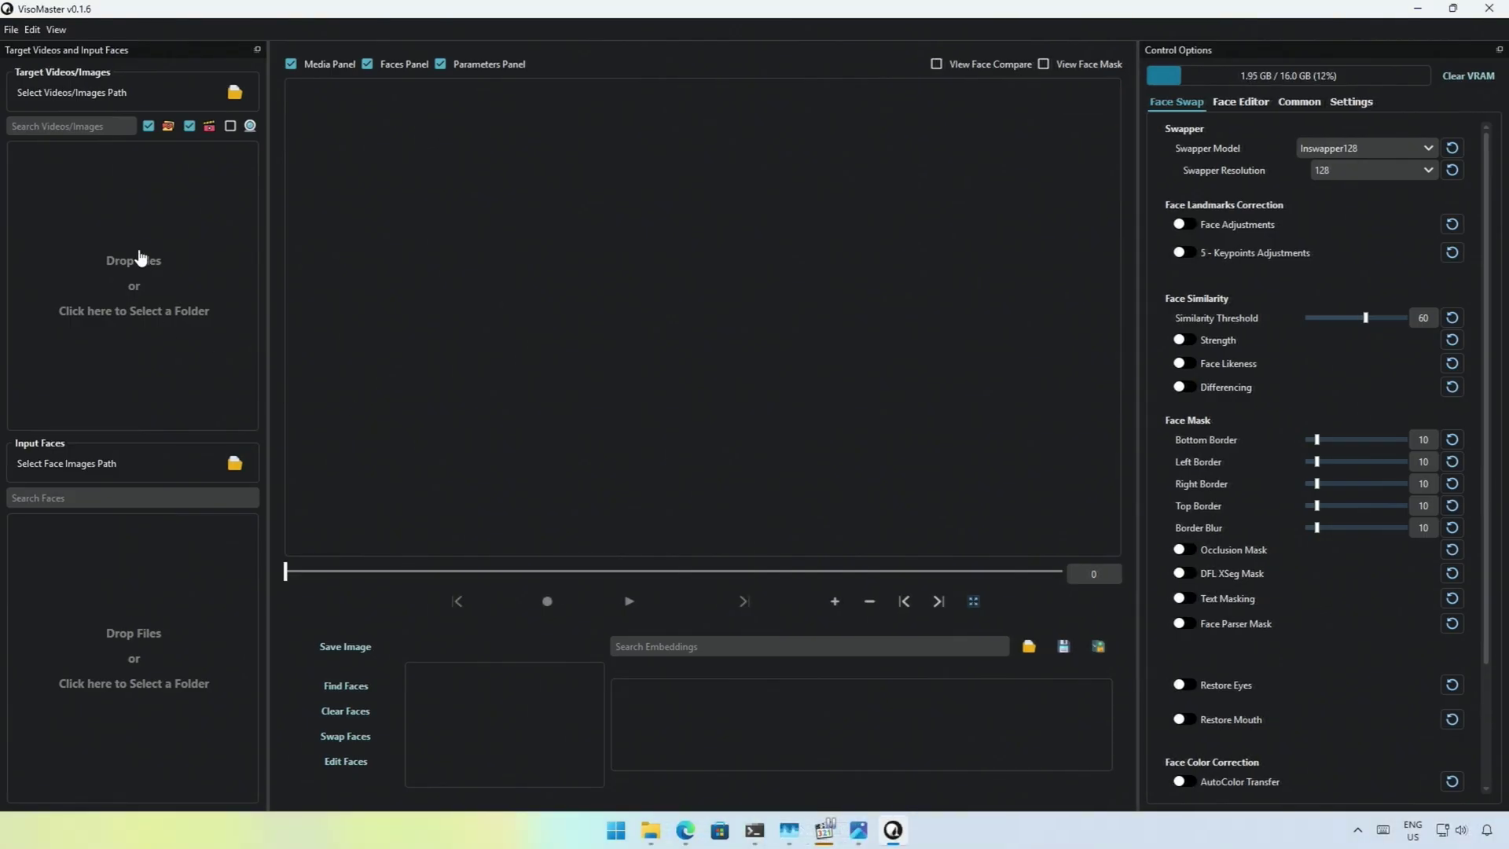
Load the Videos folder as the target videos.
click(140, 257)
click(367, 298)
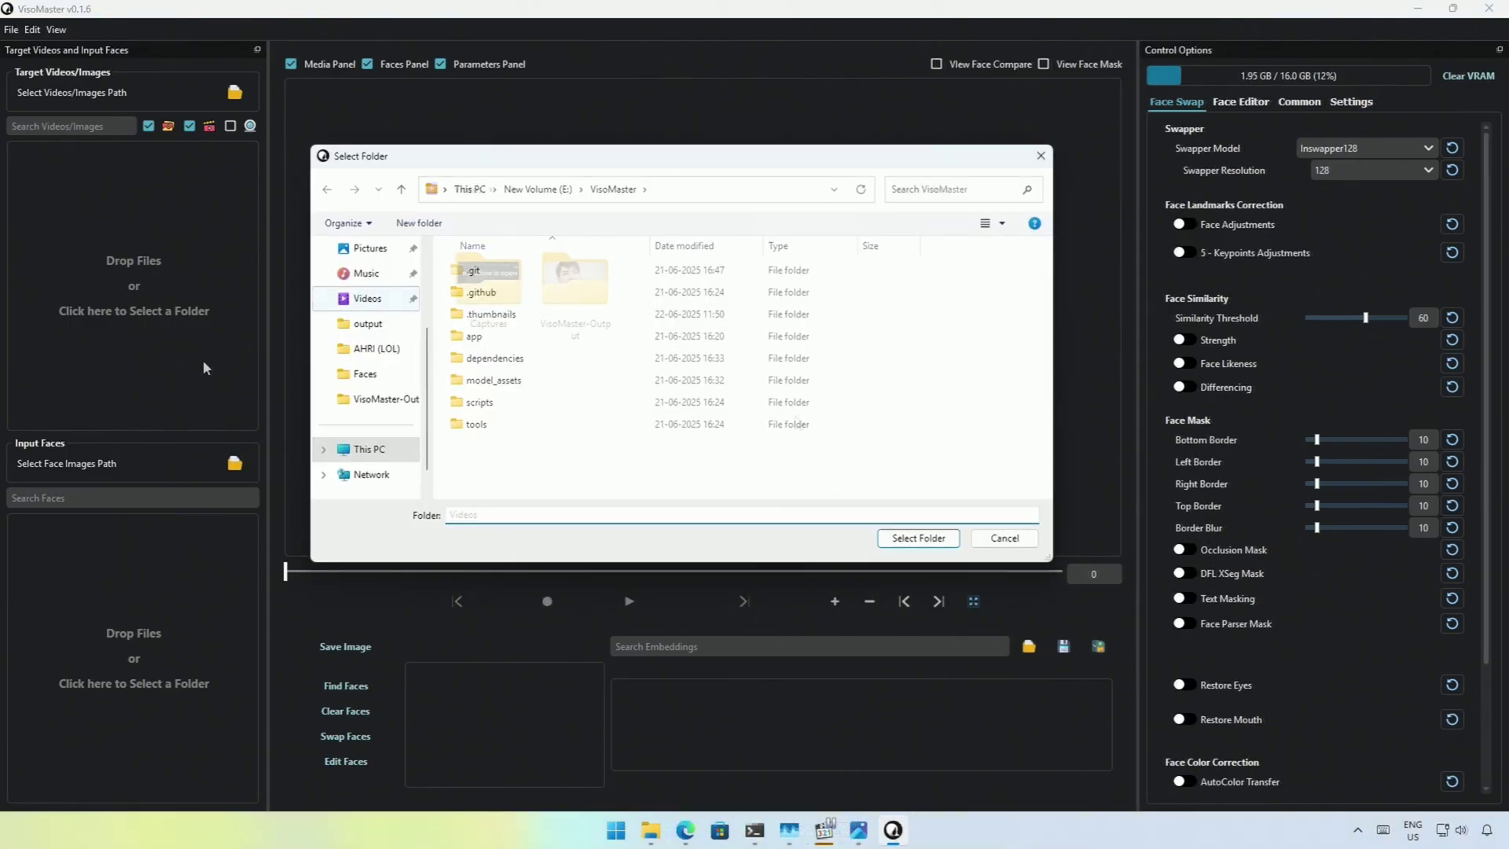
click(926, 535)
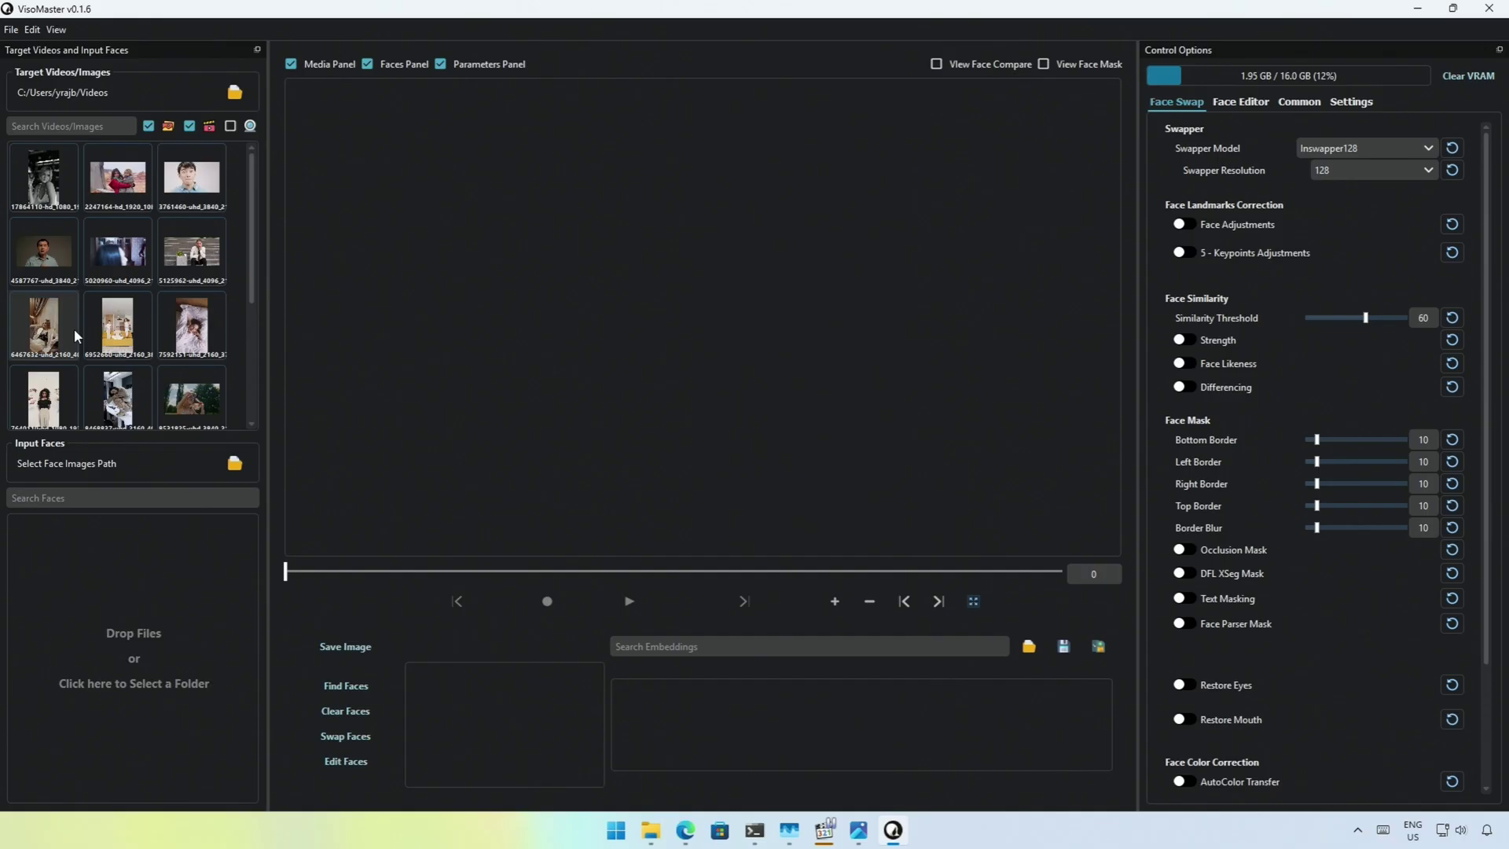
Load the Pictures\Faces folder as the input face images.
click(135, 575)
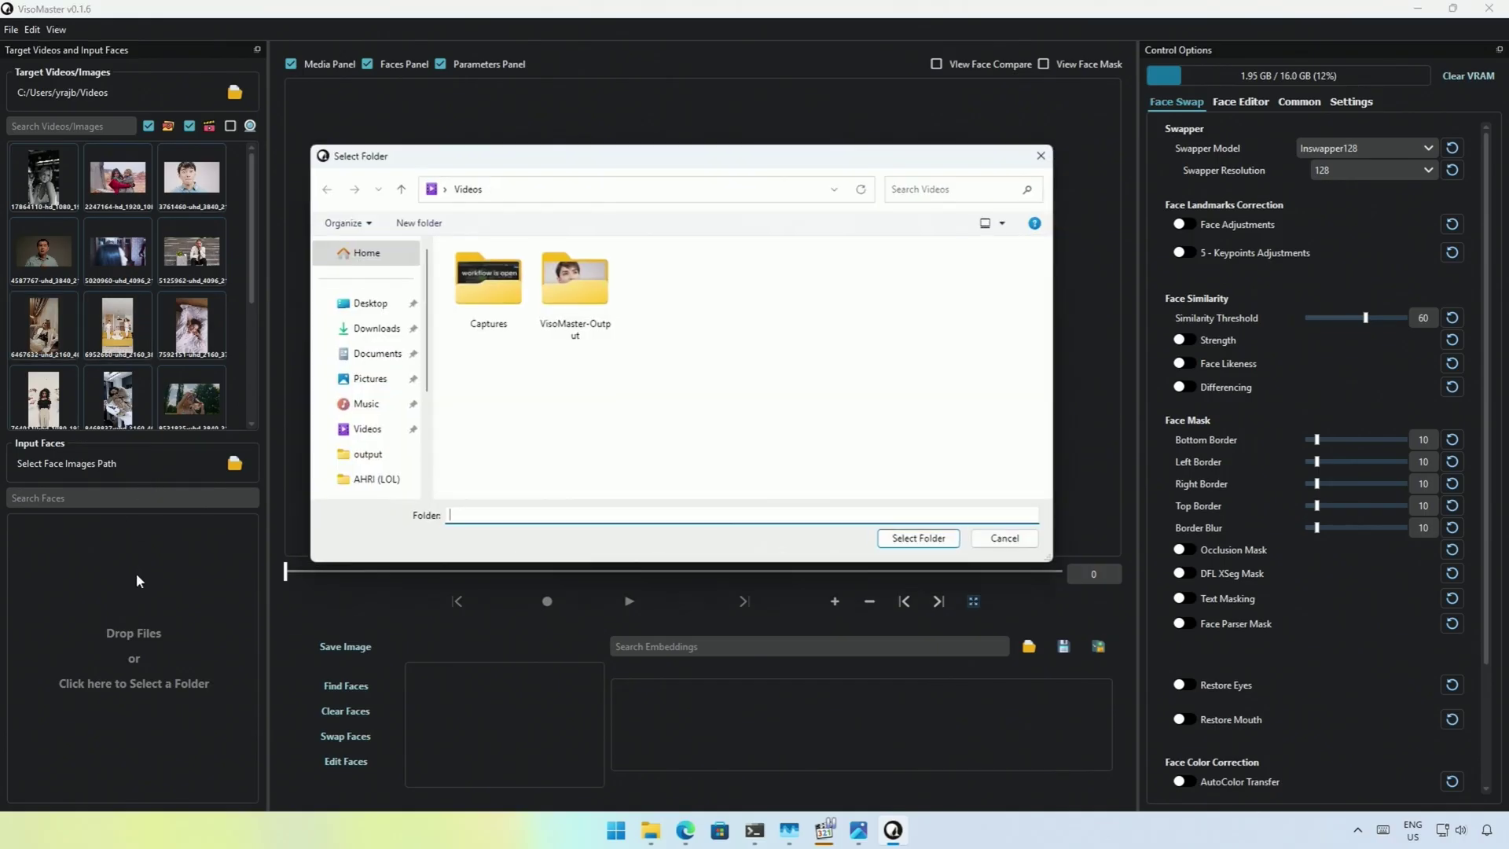
click(369, 378)
double_click(661, 279)
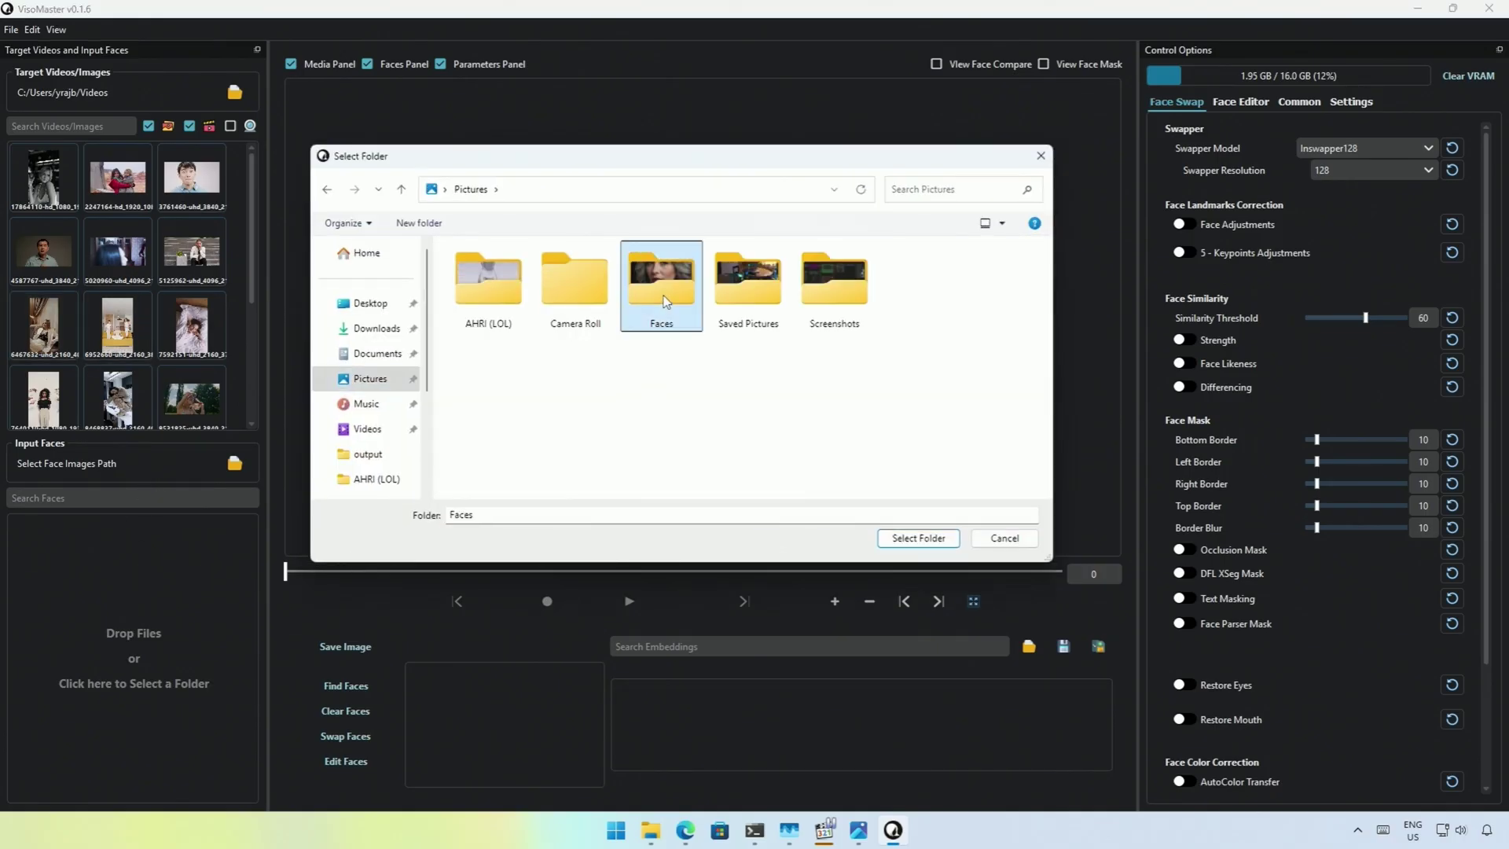
click(888, 543)
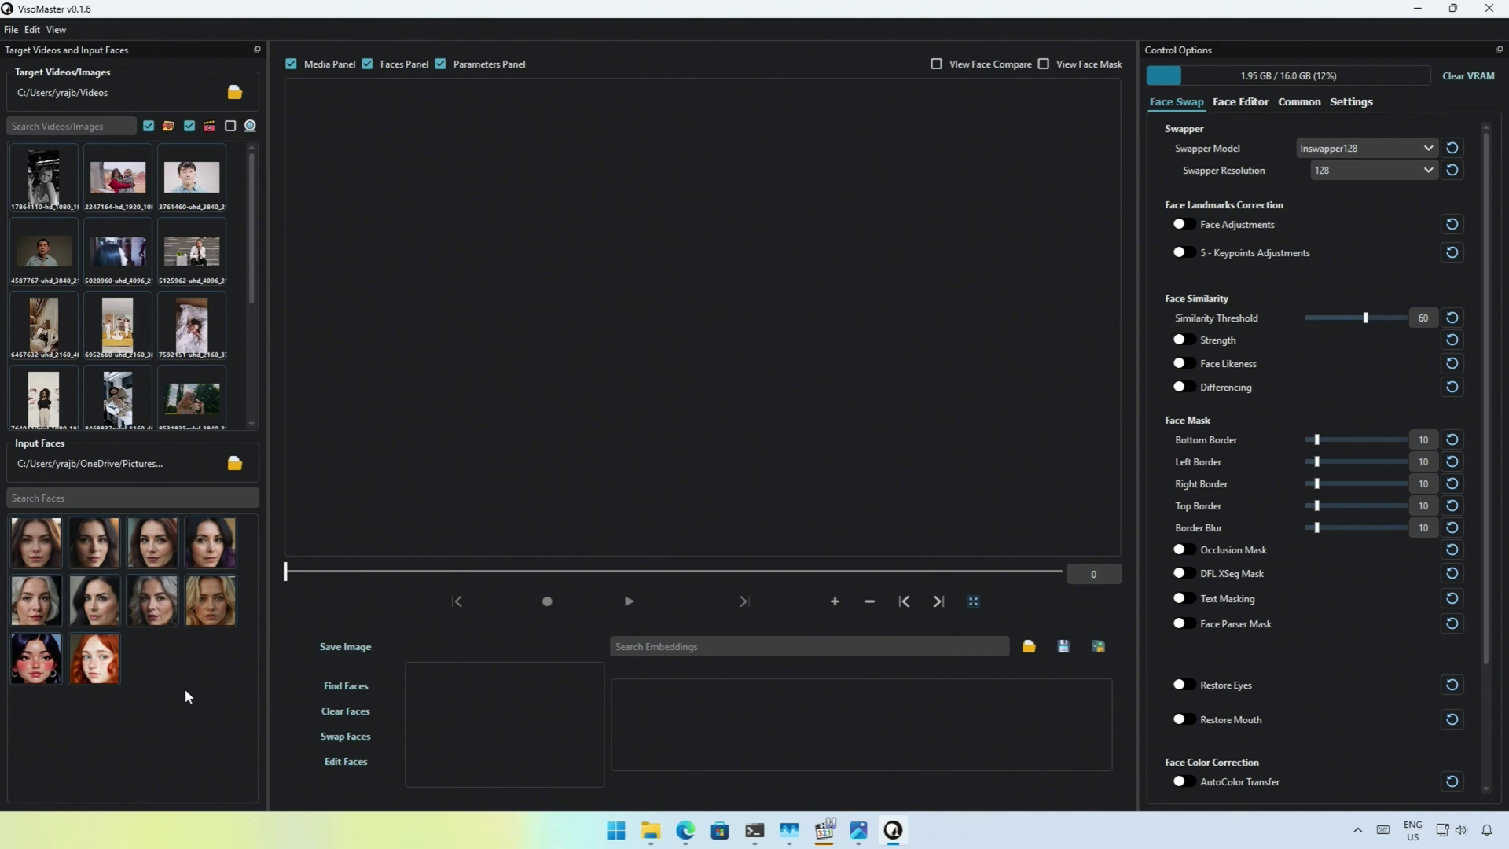
Play the pointing-hands video, swap its detected face with the red-haired face, and enable View Face Compare.
click(45, 404)
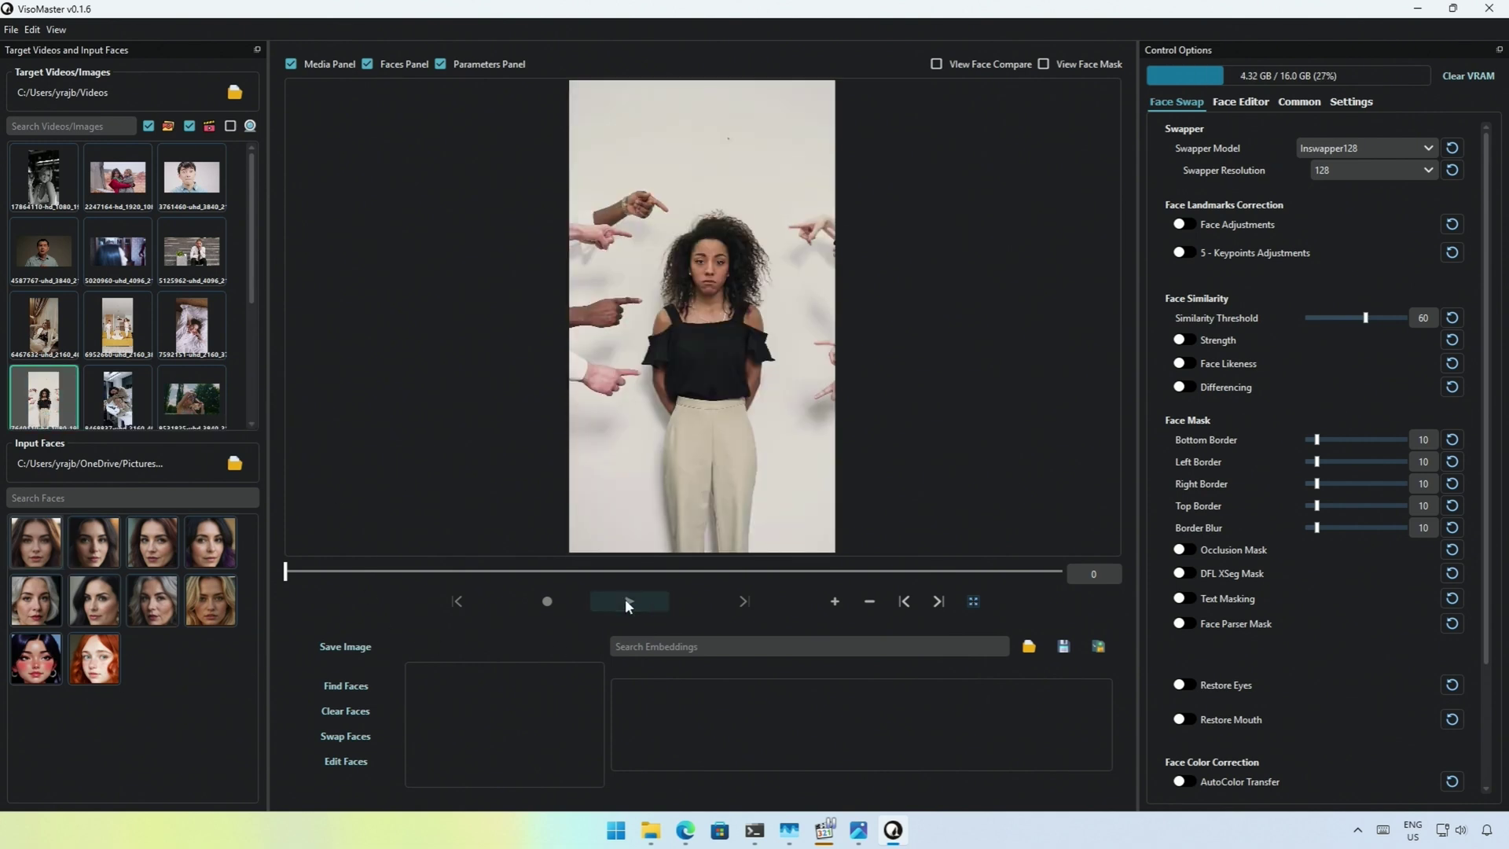
click(627, 599)
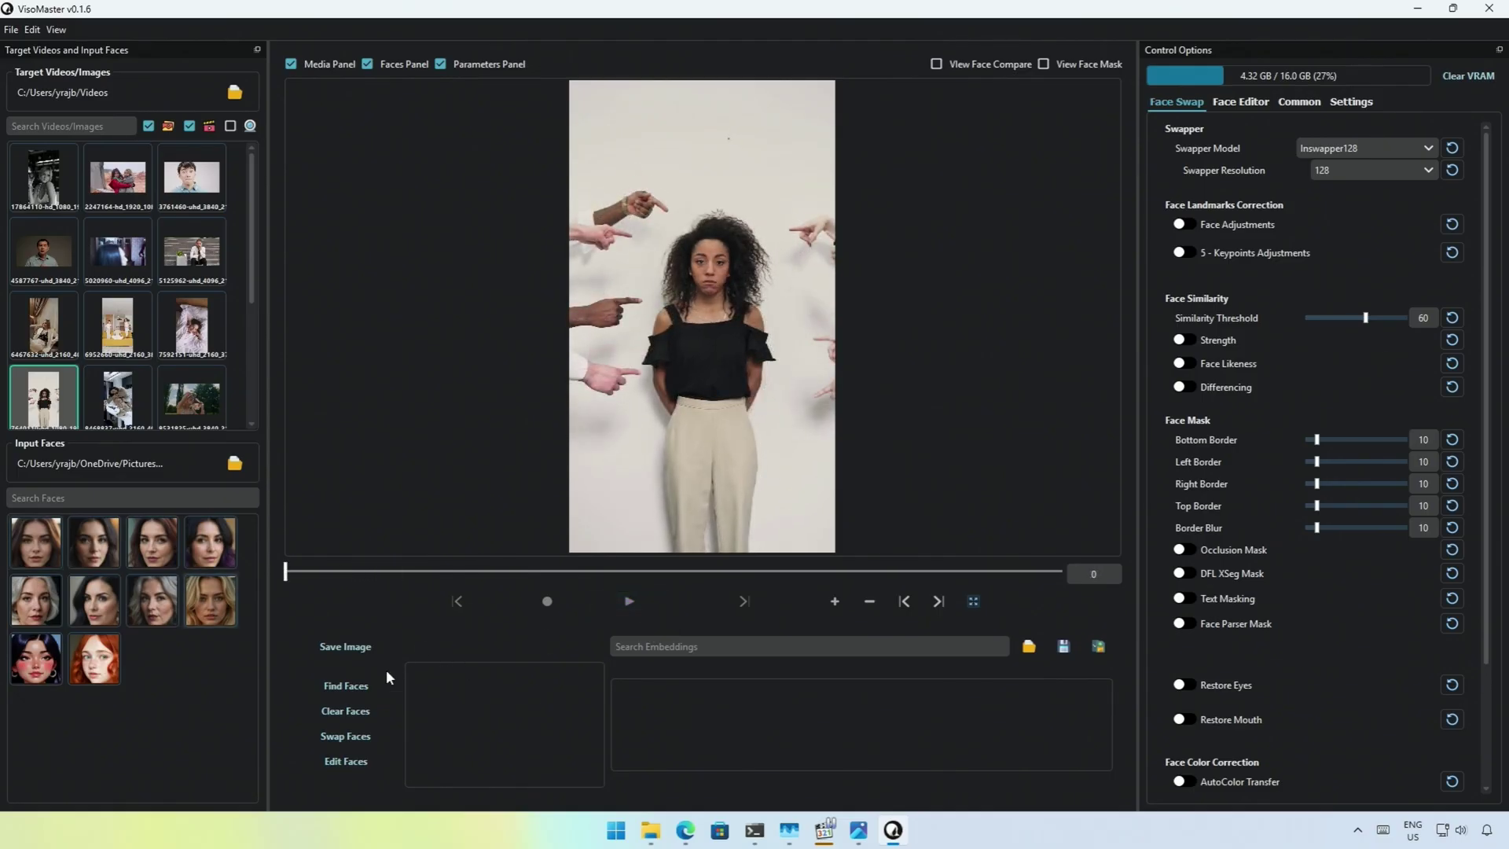
click(346, 685)
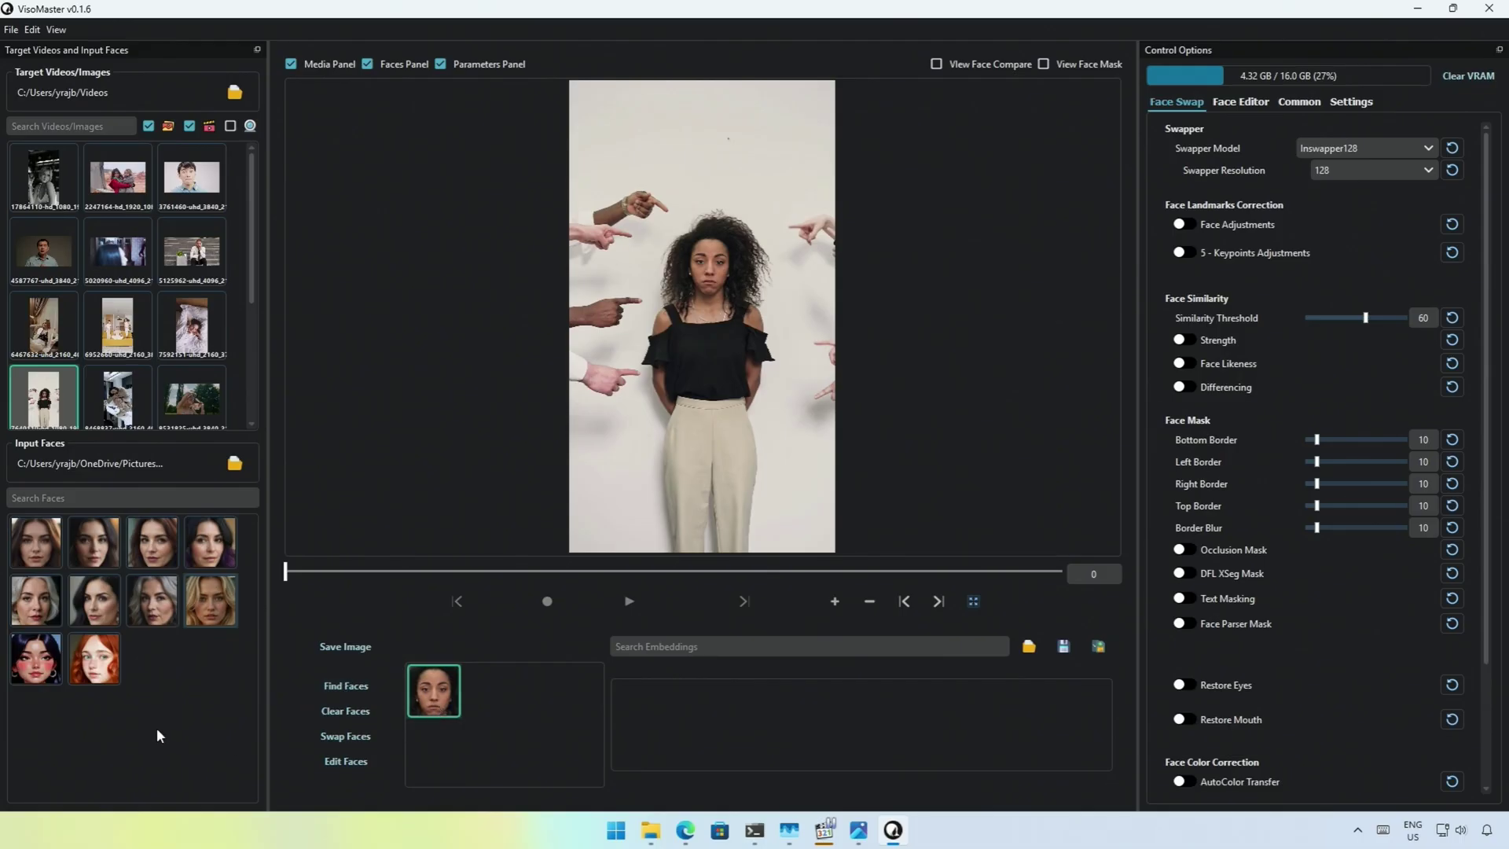
click(100, 664)
click(343, 737)
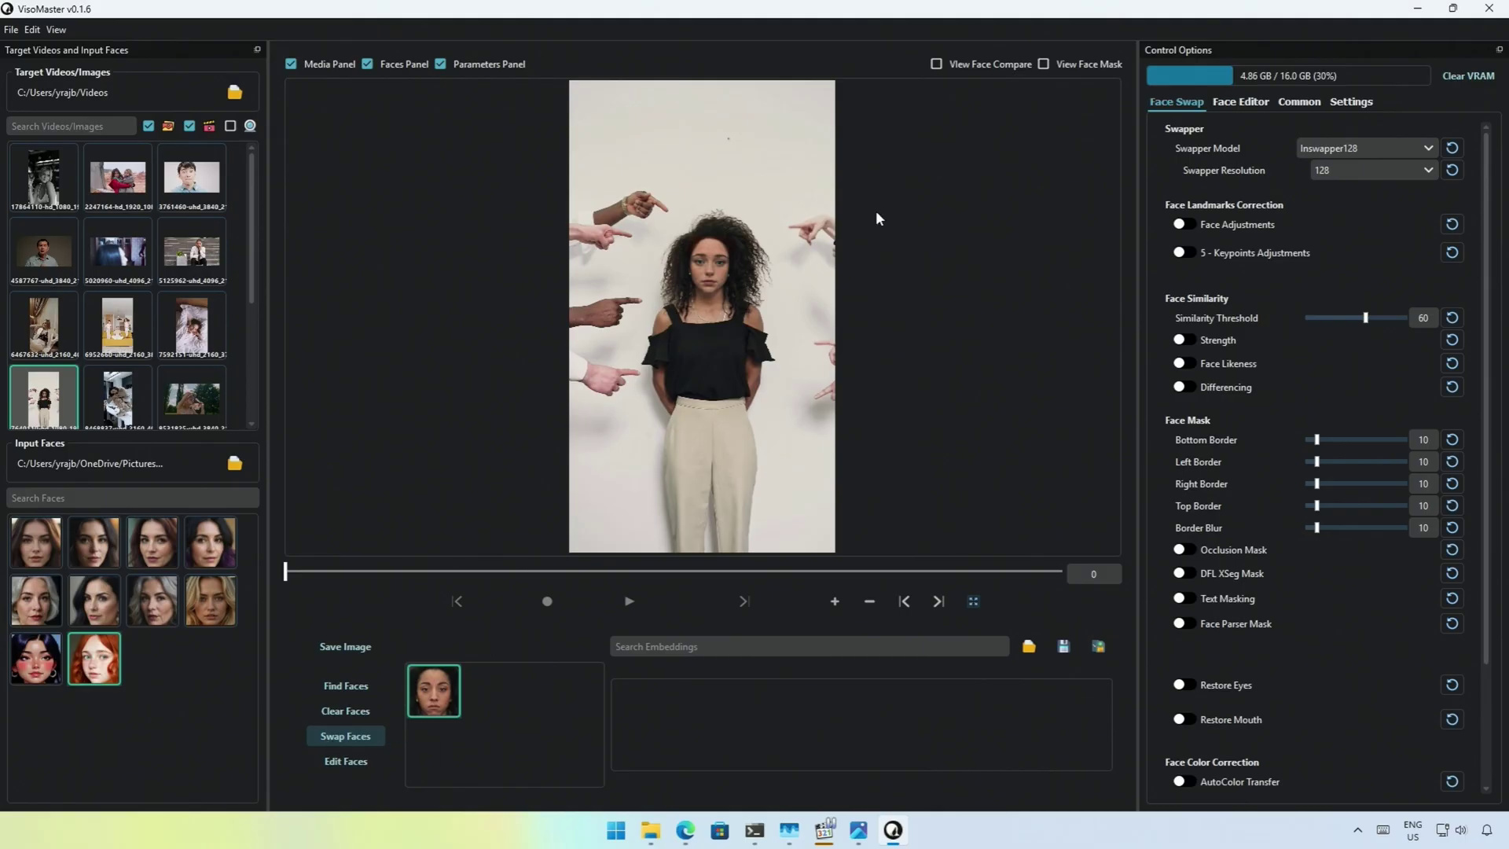
click(938, 66)
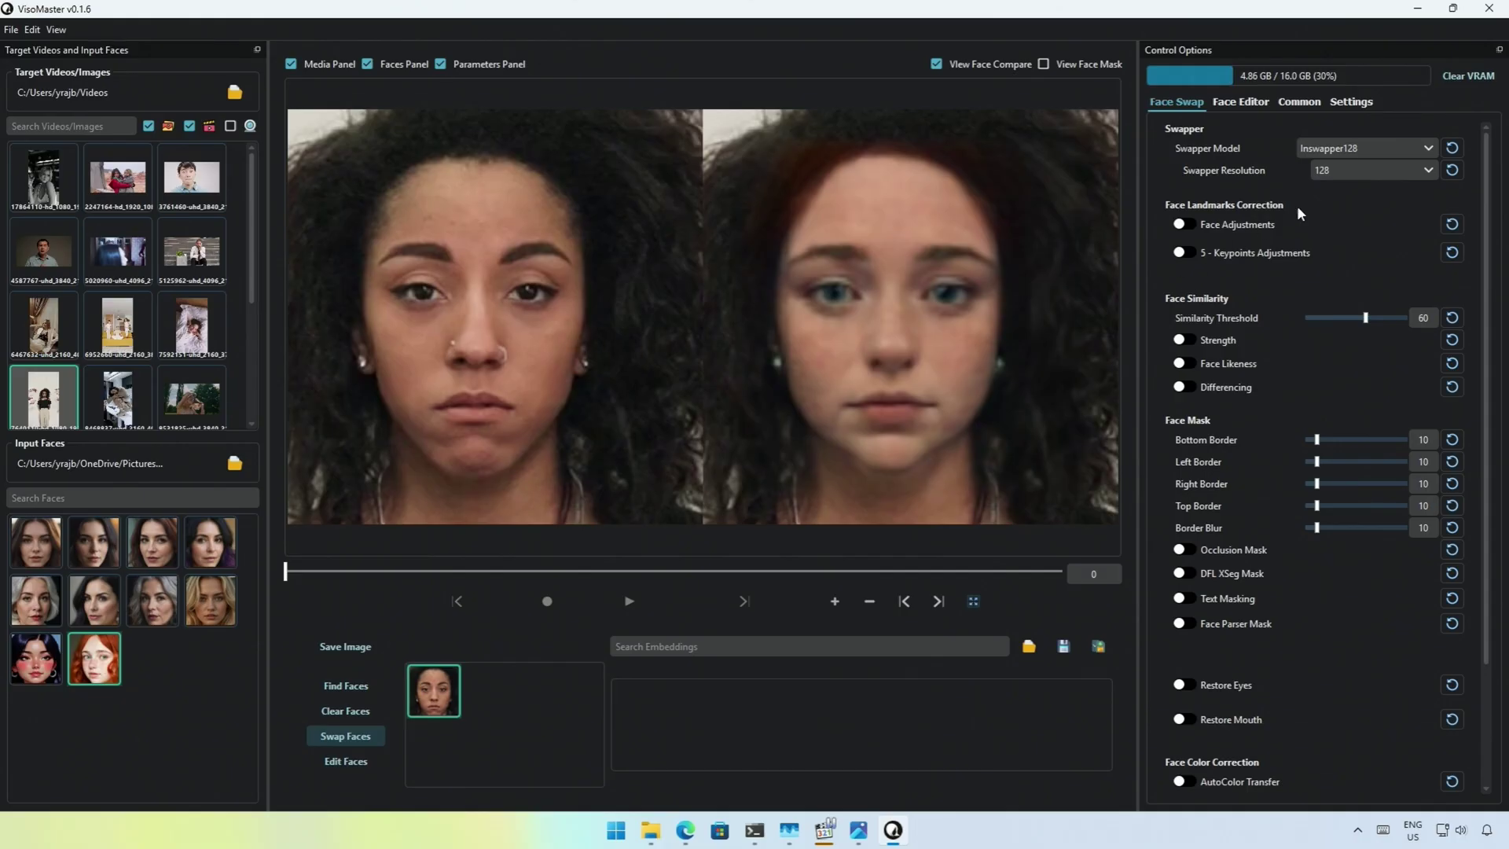
Set Swapper Resolution to 512, then dismiss the No Output Folder warning after trying to record.
click(1335, 172)
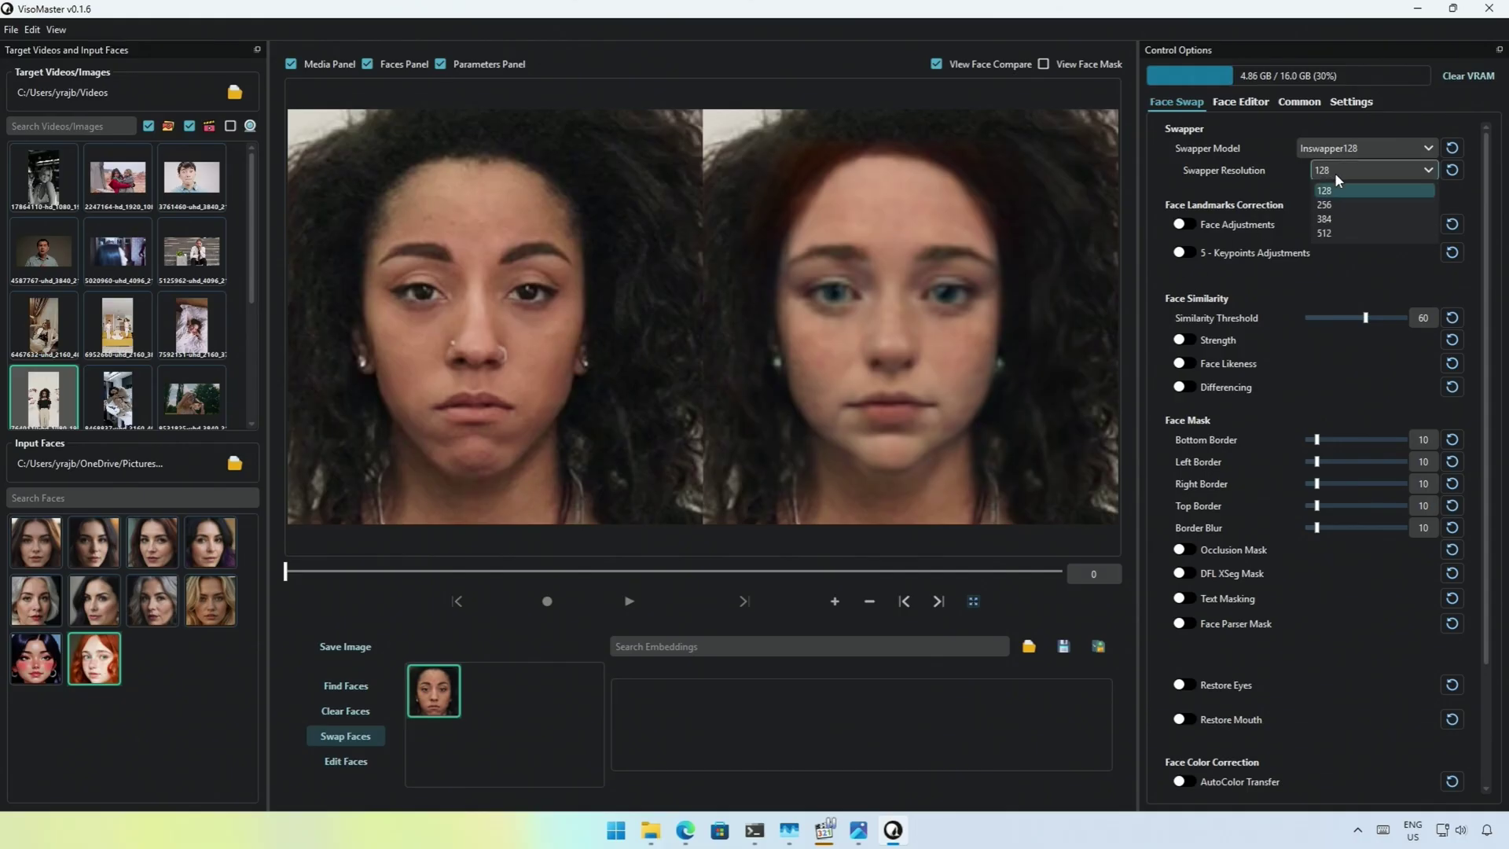
click(1333, 231)
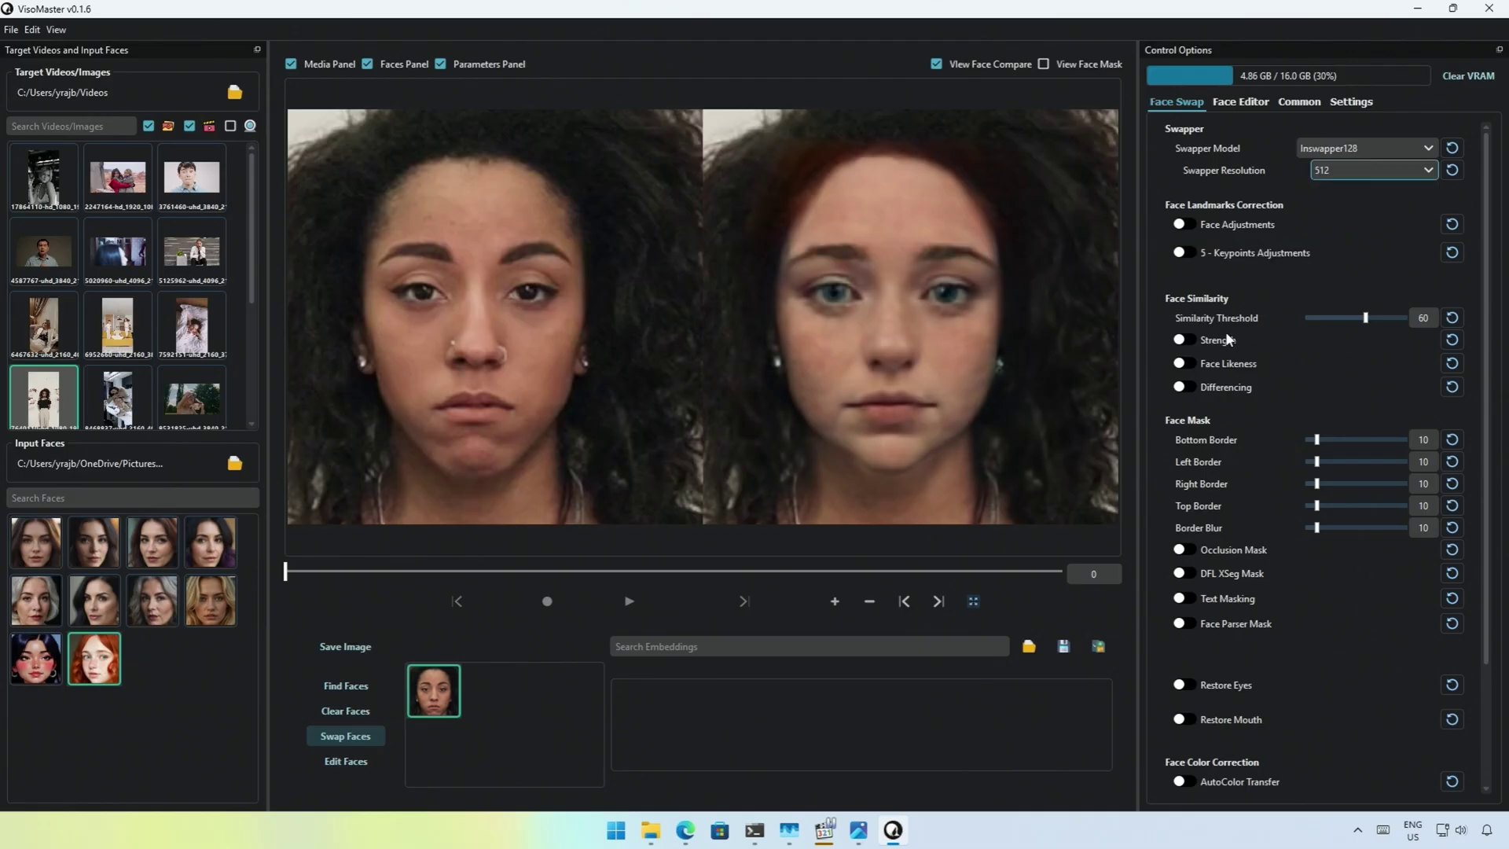
click(547, 607)
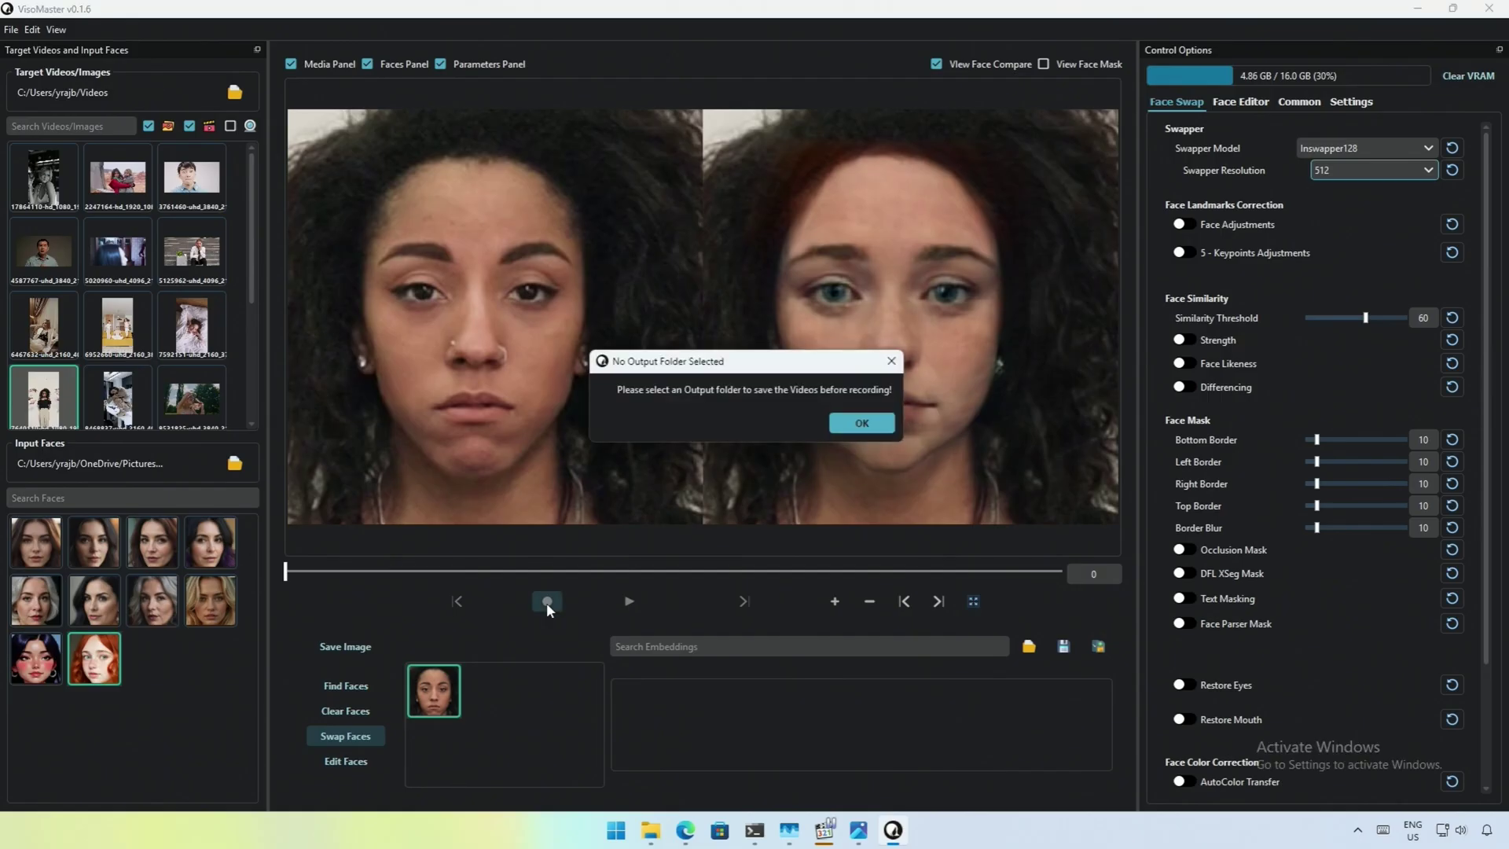
click(857, 423)
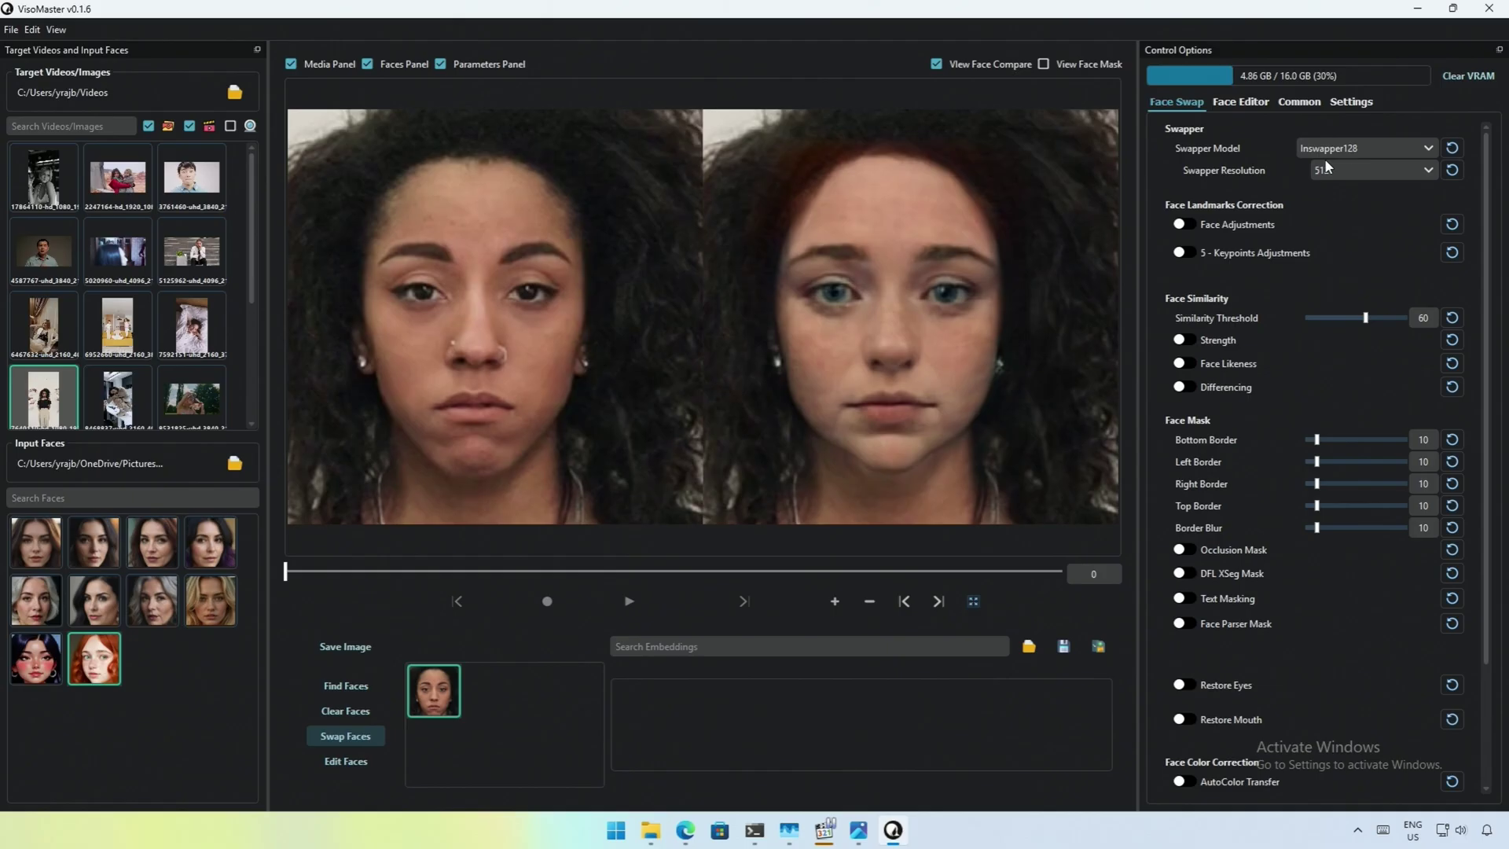
Set the output folder to Videos\VisoMaster-Output, record the swap, and watch GPU usage in Task Manager.
click(1349, 103)
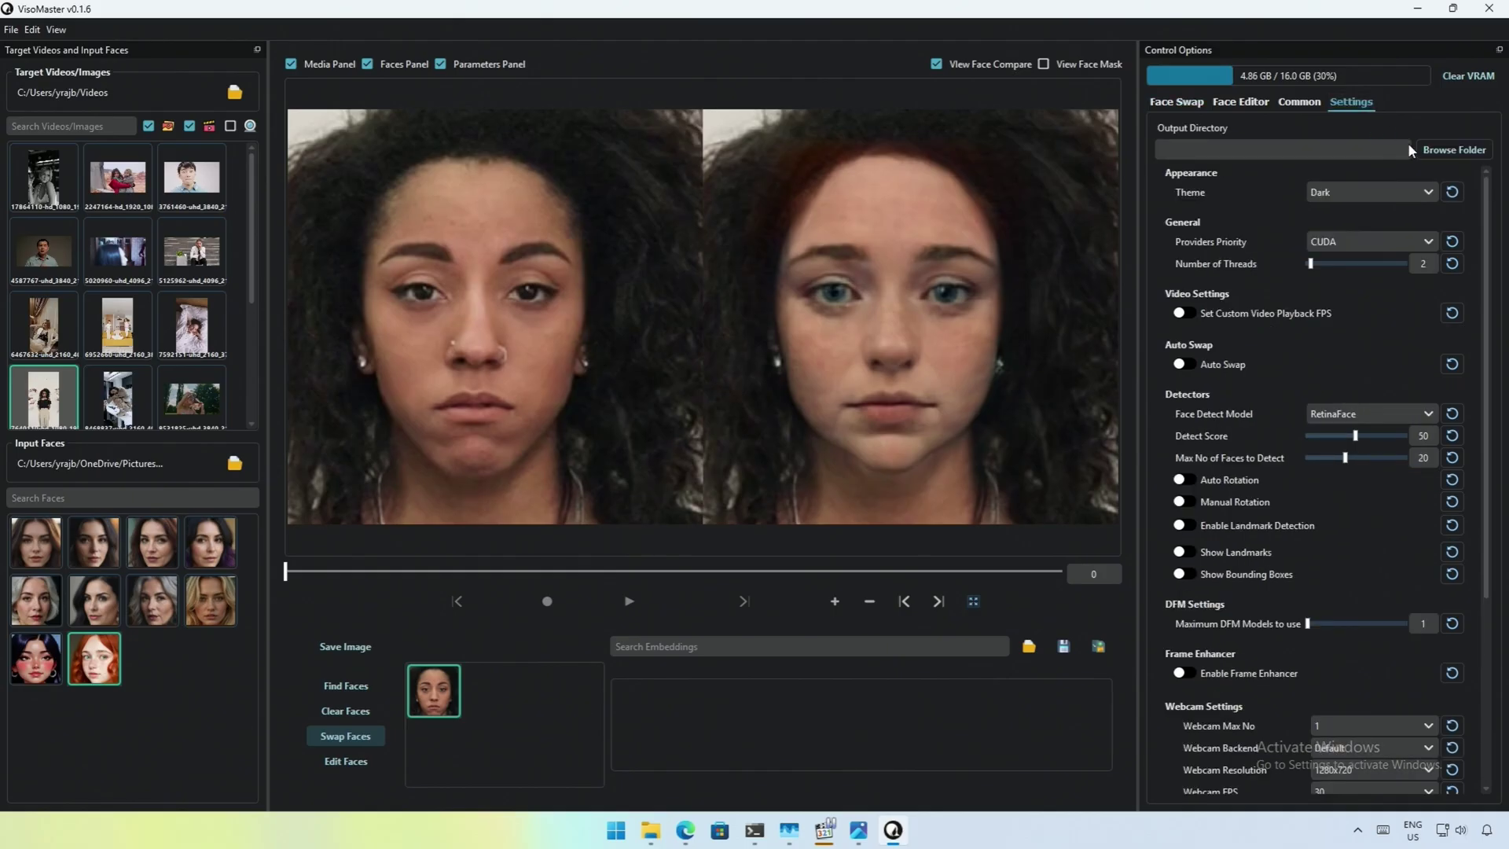
click(1450, 149)
double_click(577, 303)
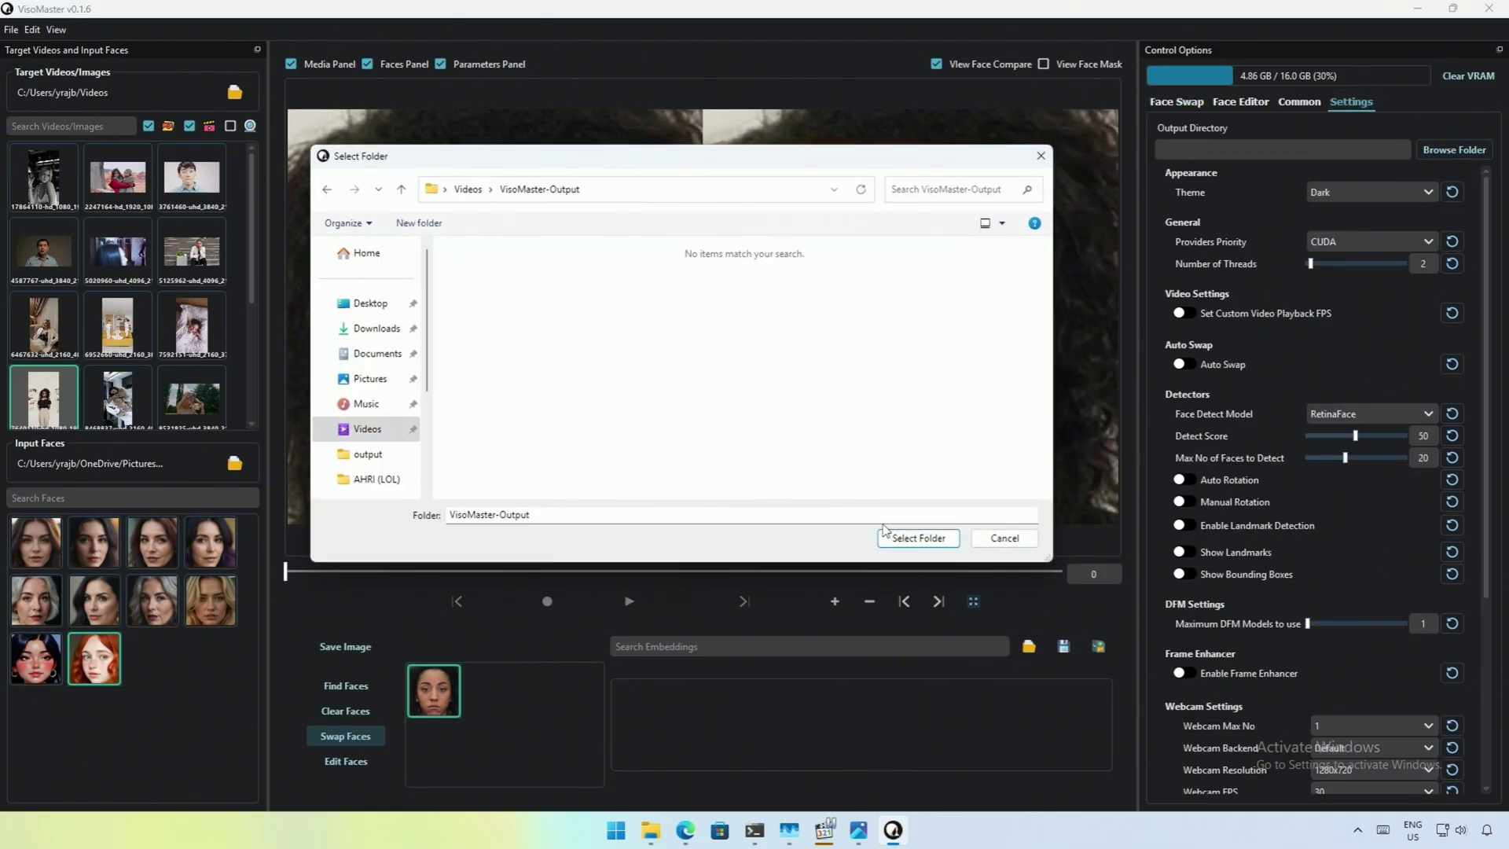
click(887, 537)
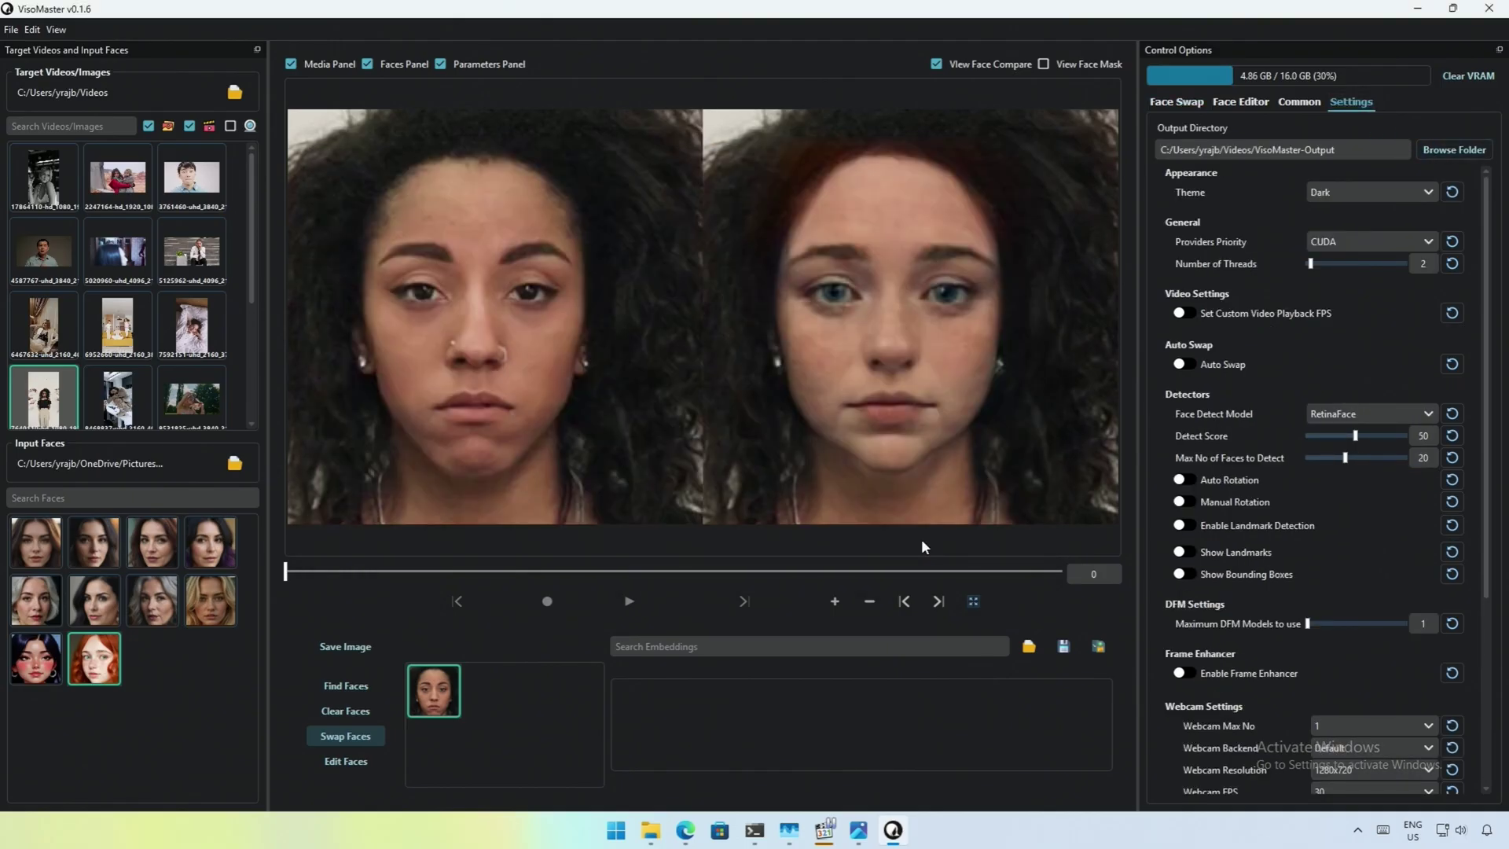
click(548, 603)
click(791, 838)
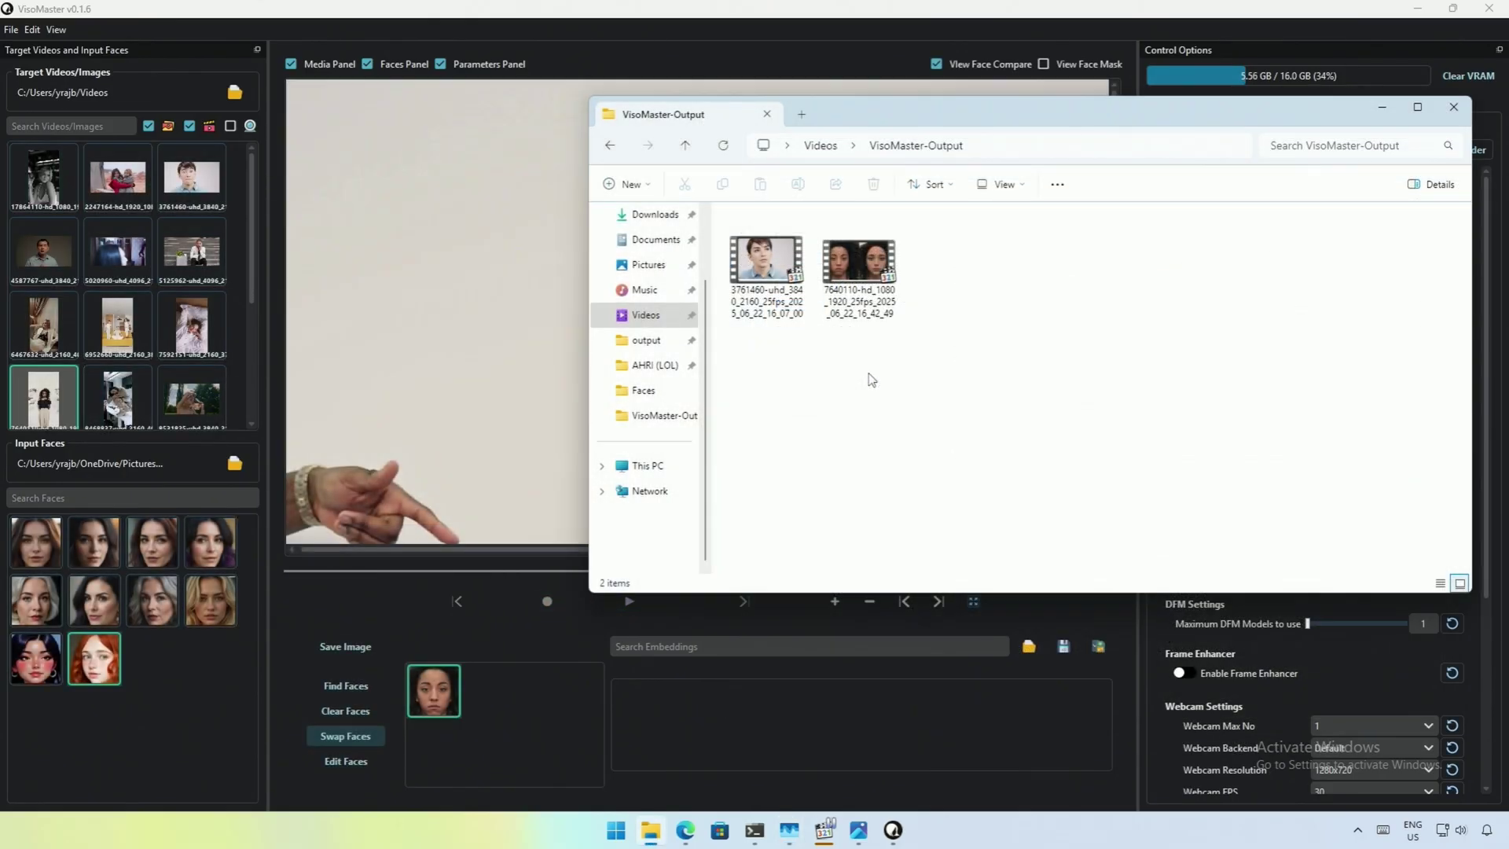
Play the newest face-swap recording from VisoMaster-Output, then move the black-and-white video to frame 86.
double_click(874, 271)
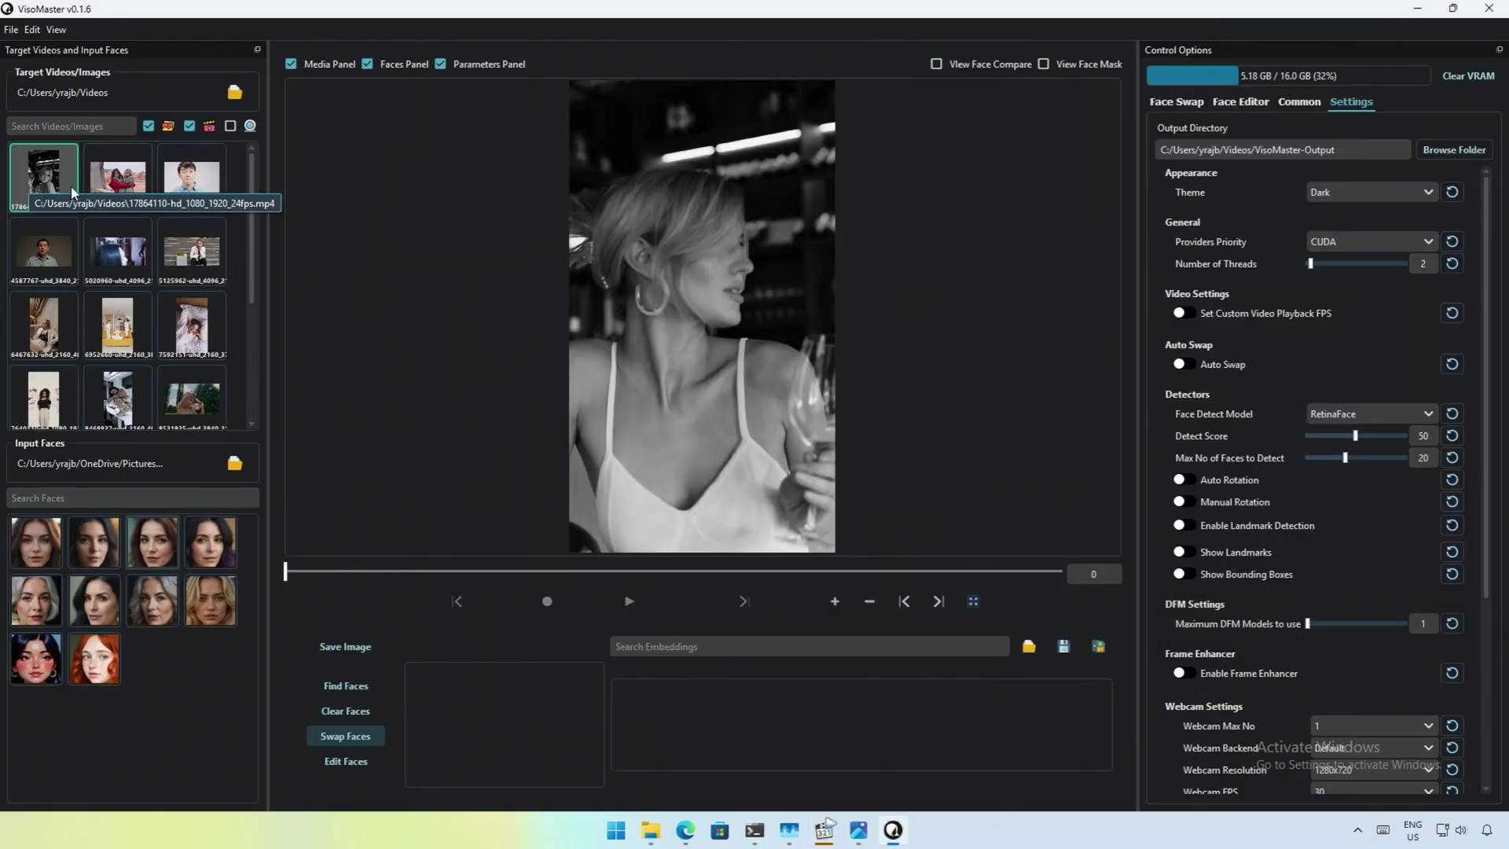
drag(285, 571, 531, 577)
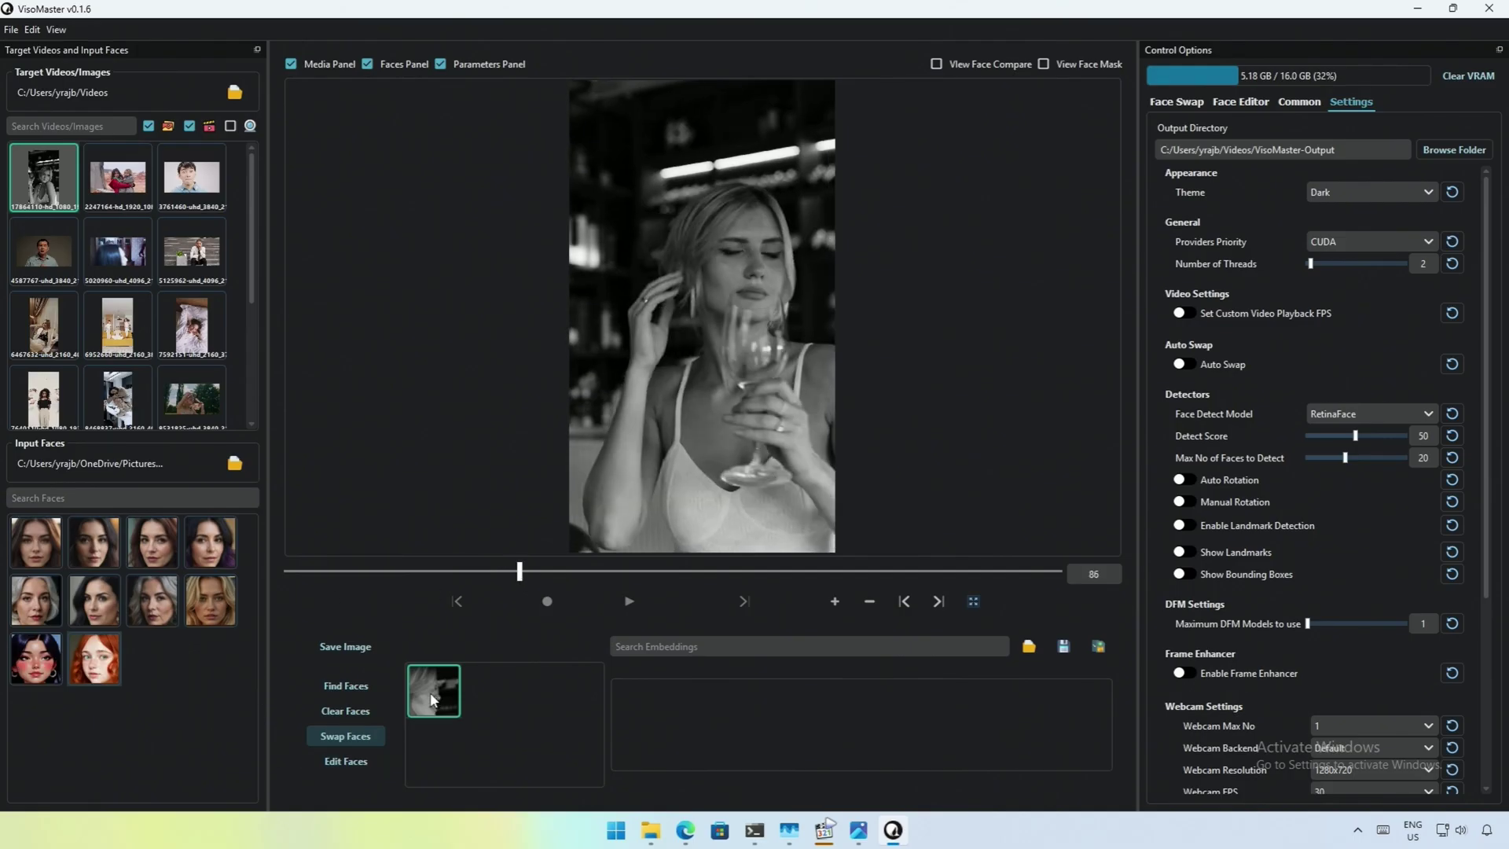
Clear and re-detect faces, give the woman the purple-haired input face, and step back a few frames.
click(343, 719)
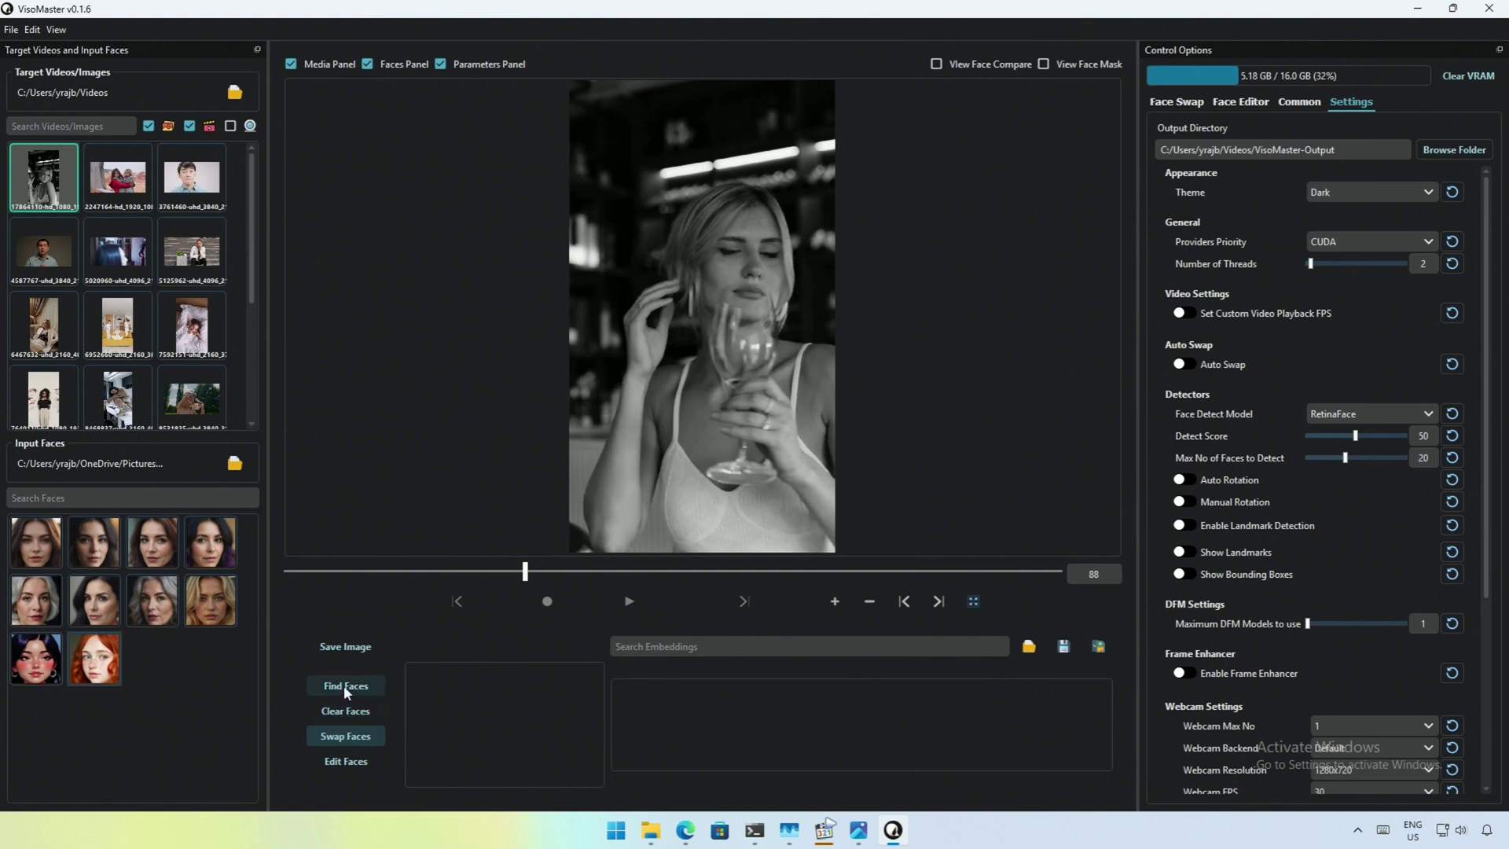
click(344, 687)
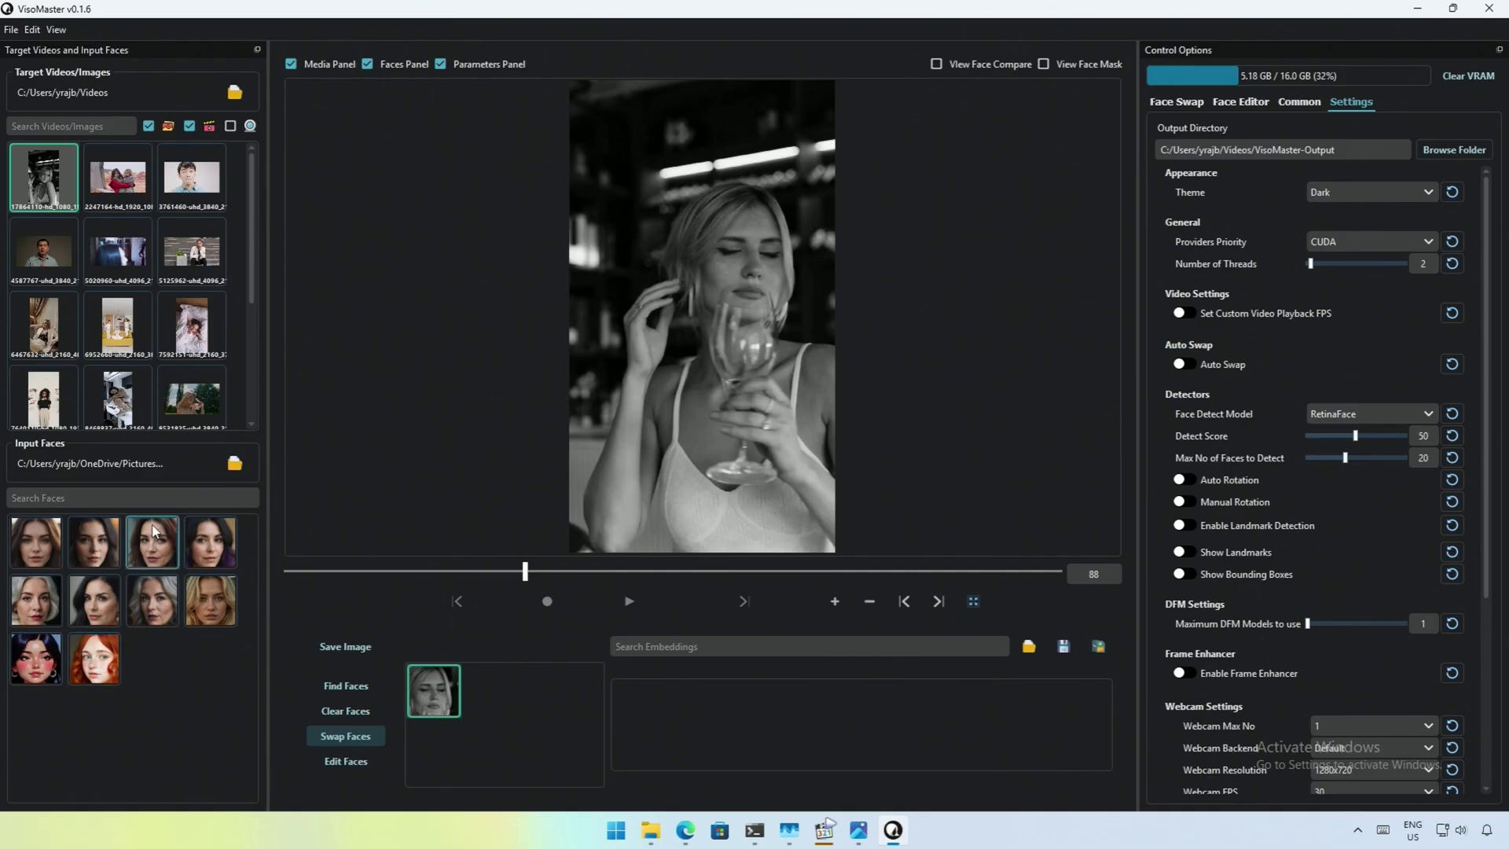
click(208, 555)
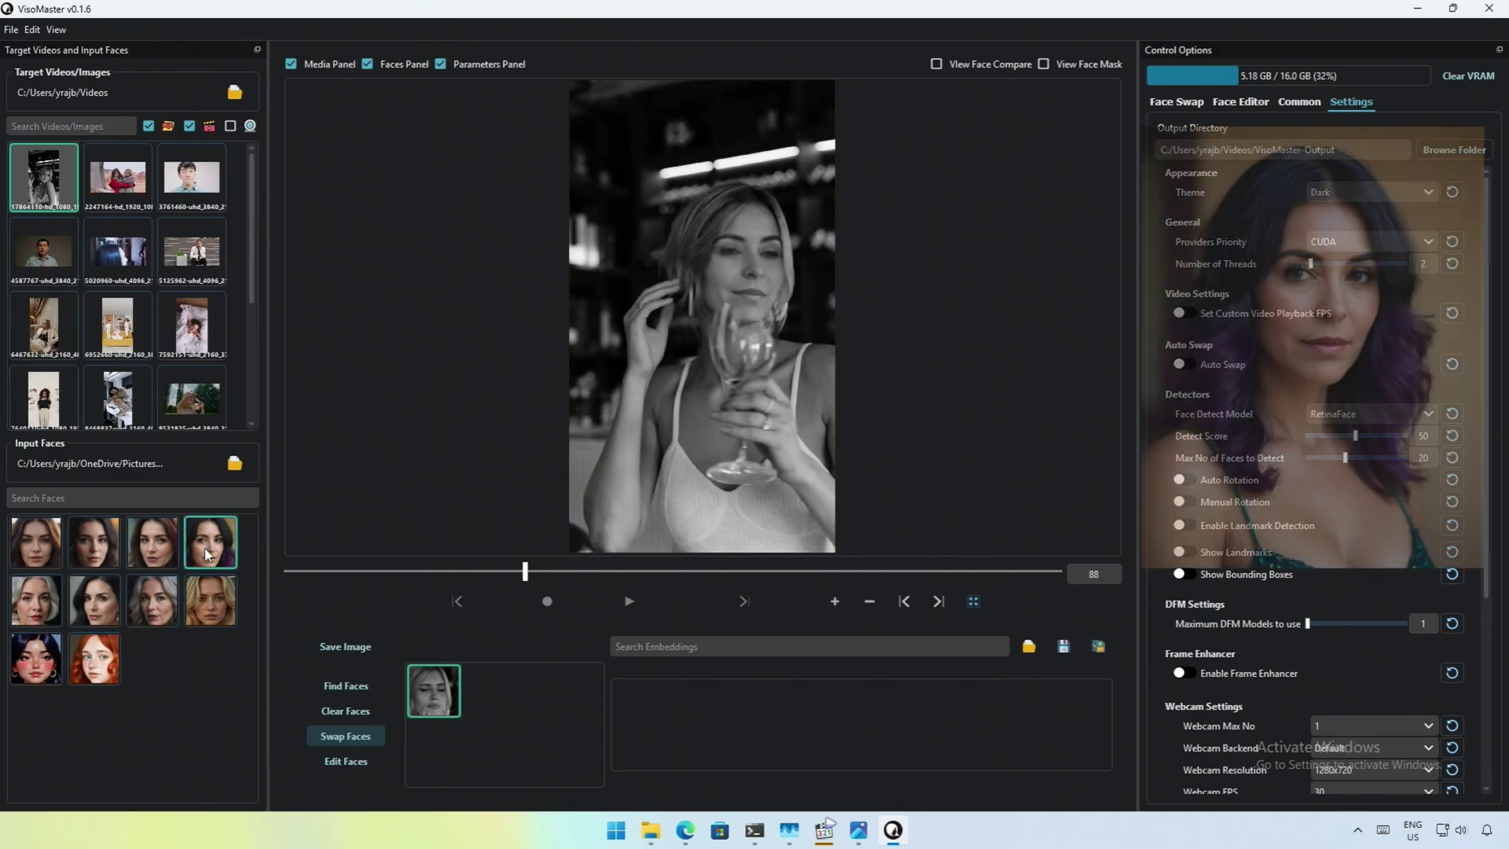
click(498, 570)
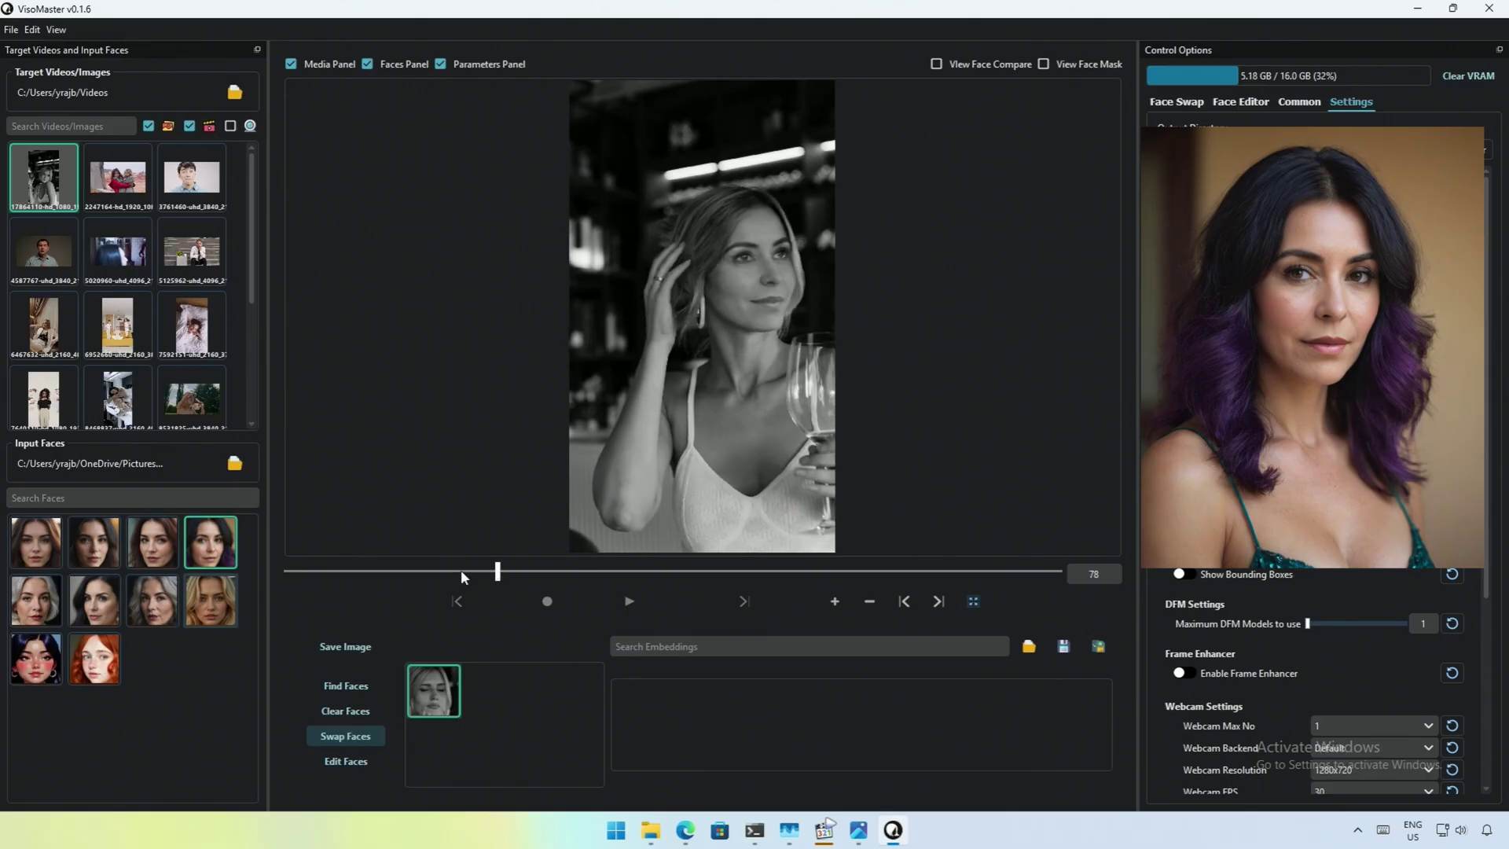
click(435, 572)
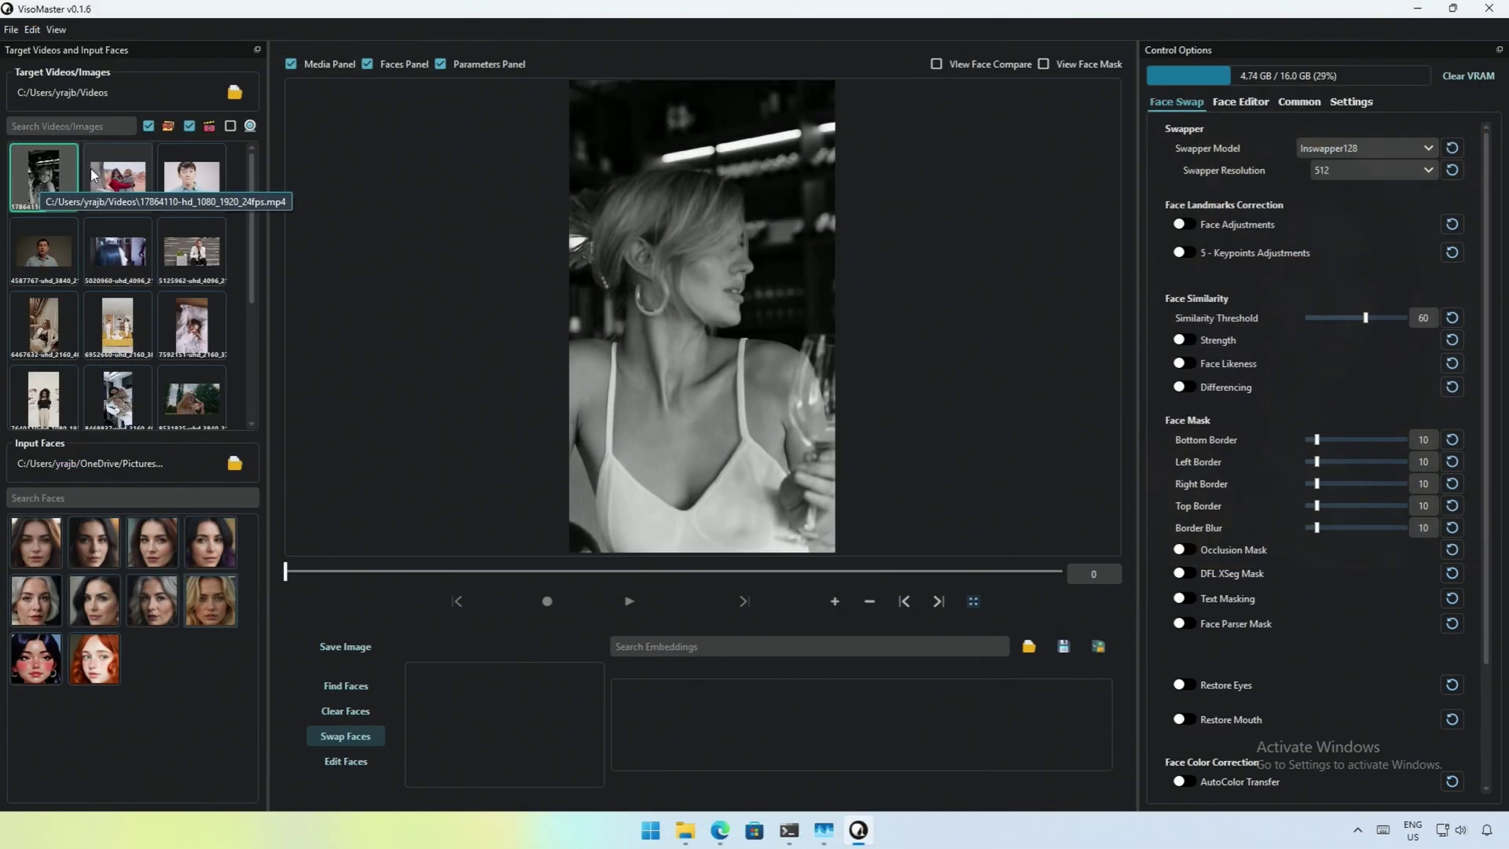
Load the girl-holding-toddler video and detect both faces at frame 40.
click(118, 177)
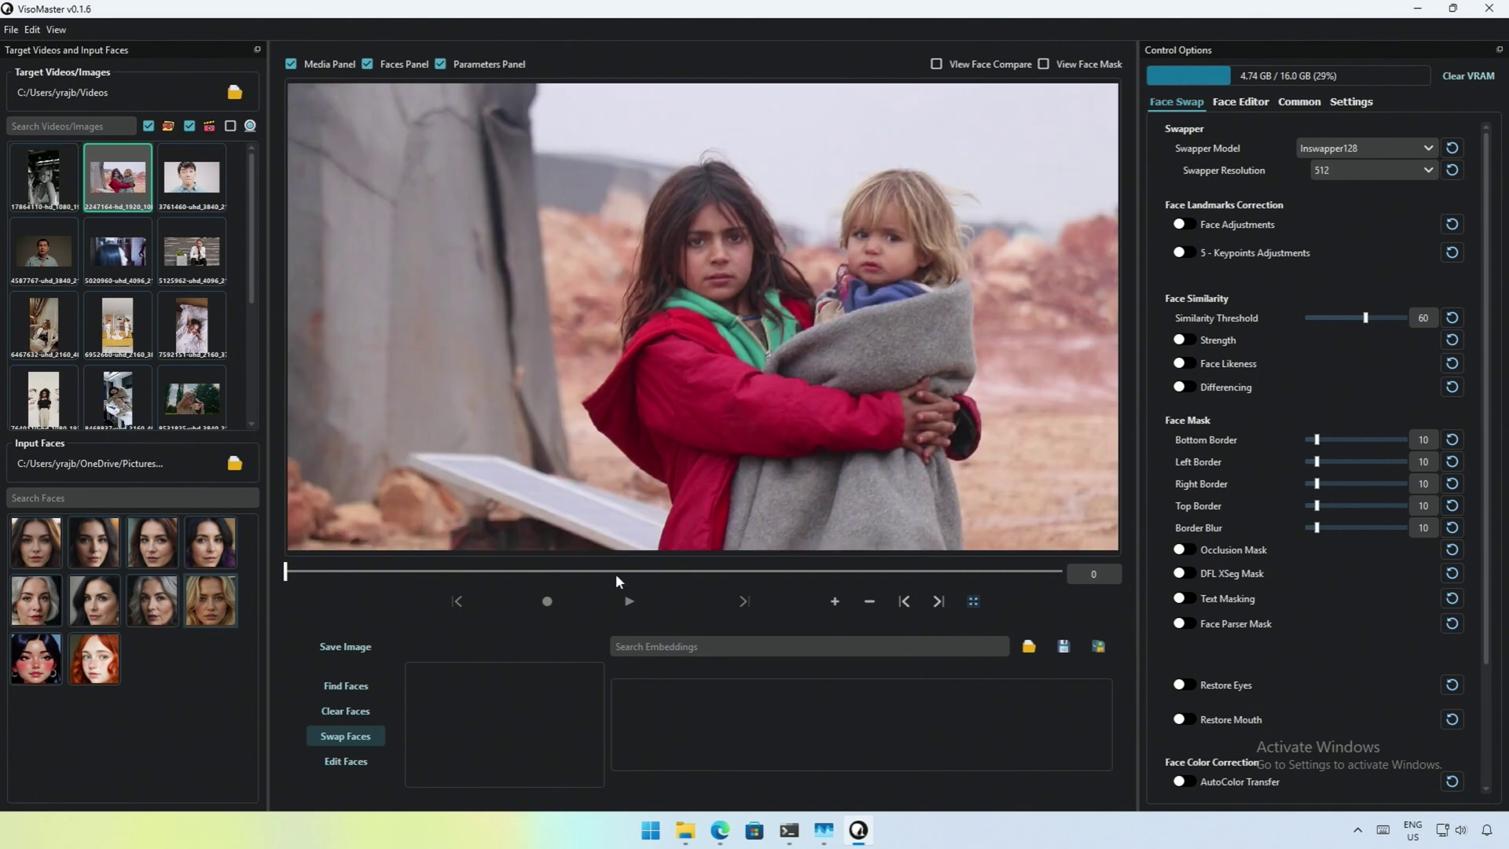
click(414, 571)
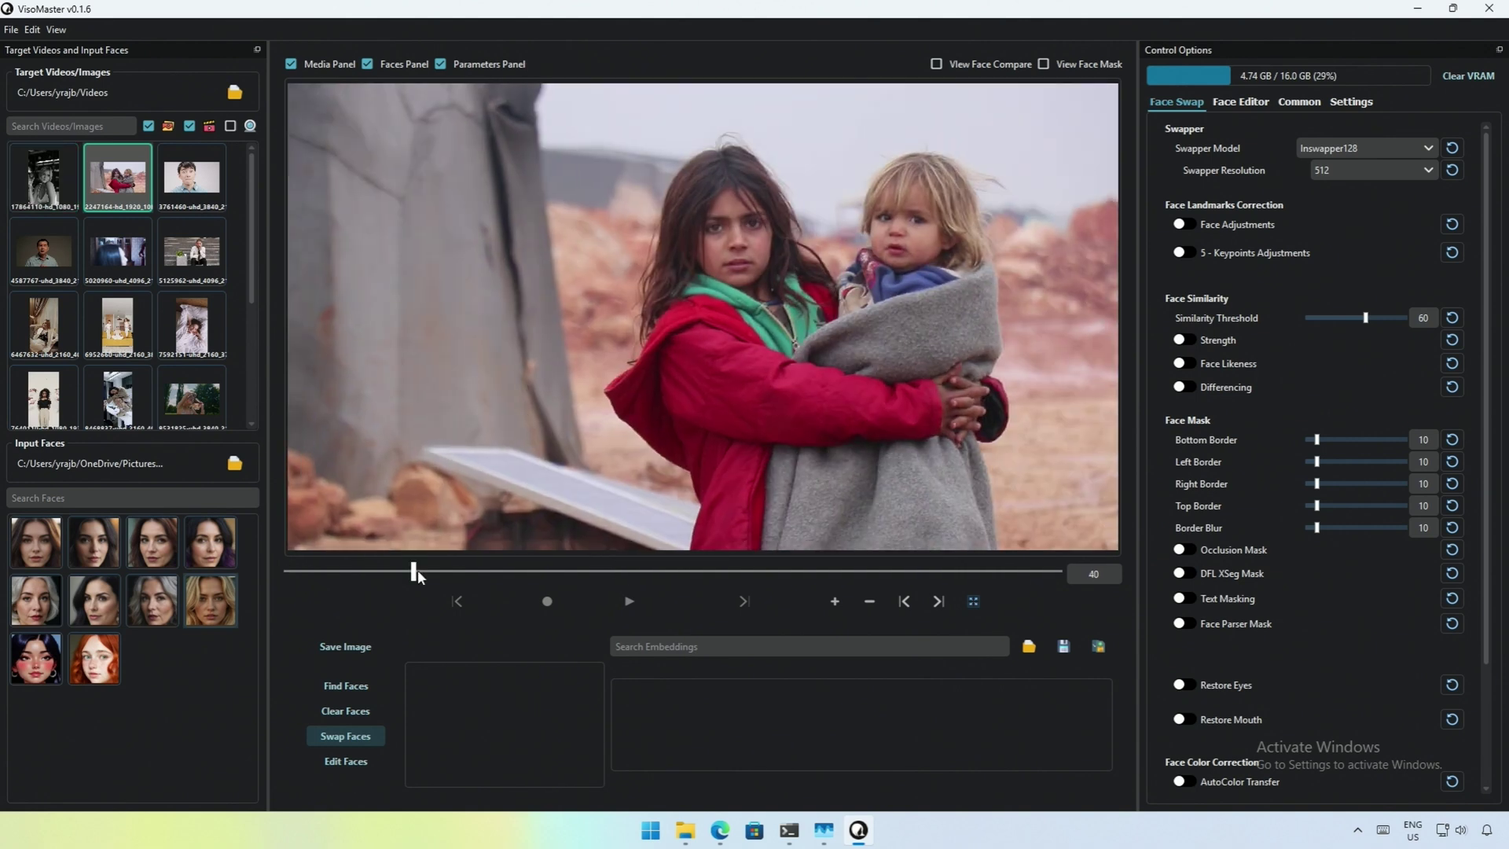
click(342, 687)
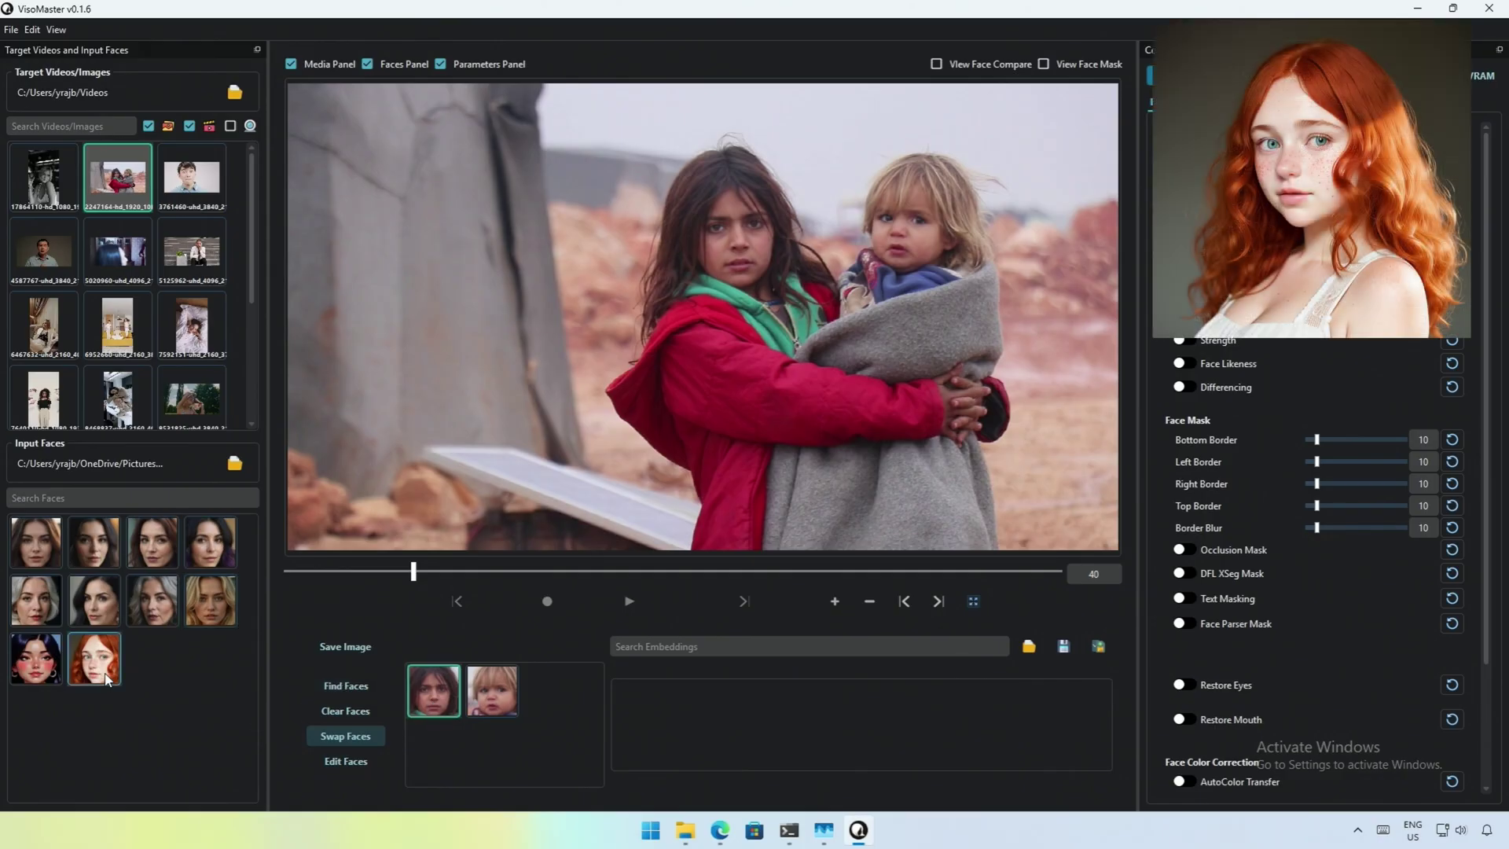
Give the girl the red-haired face and the toddler the dark-haired face.
click(107, 679)
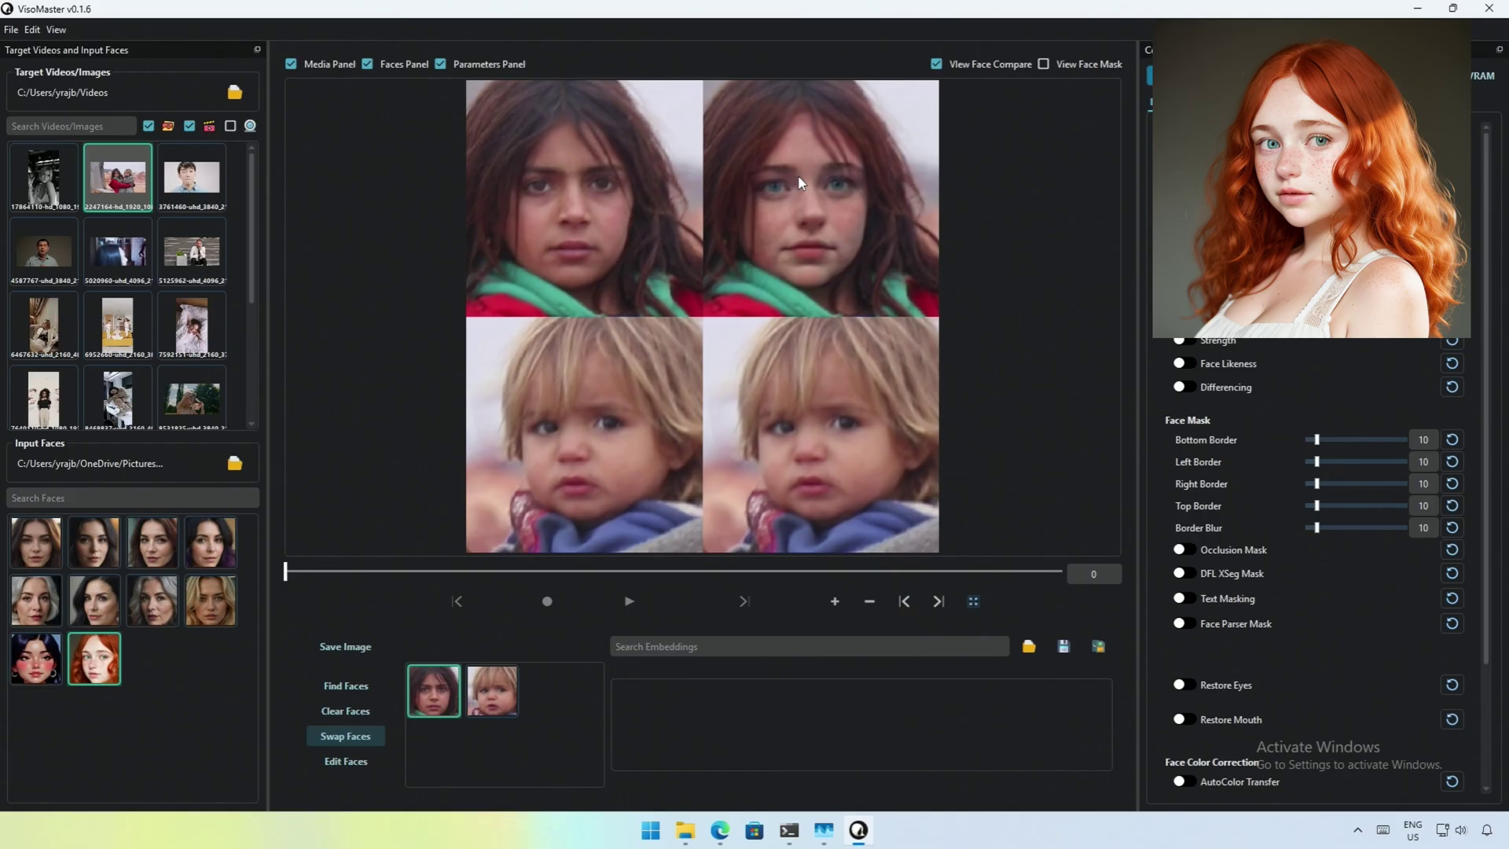
click(489, 707)
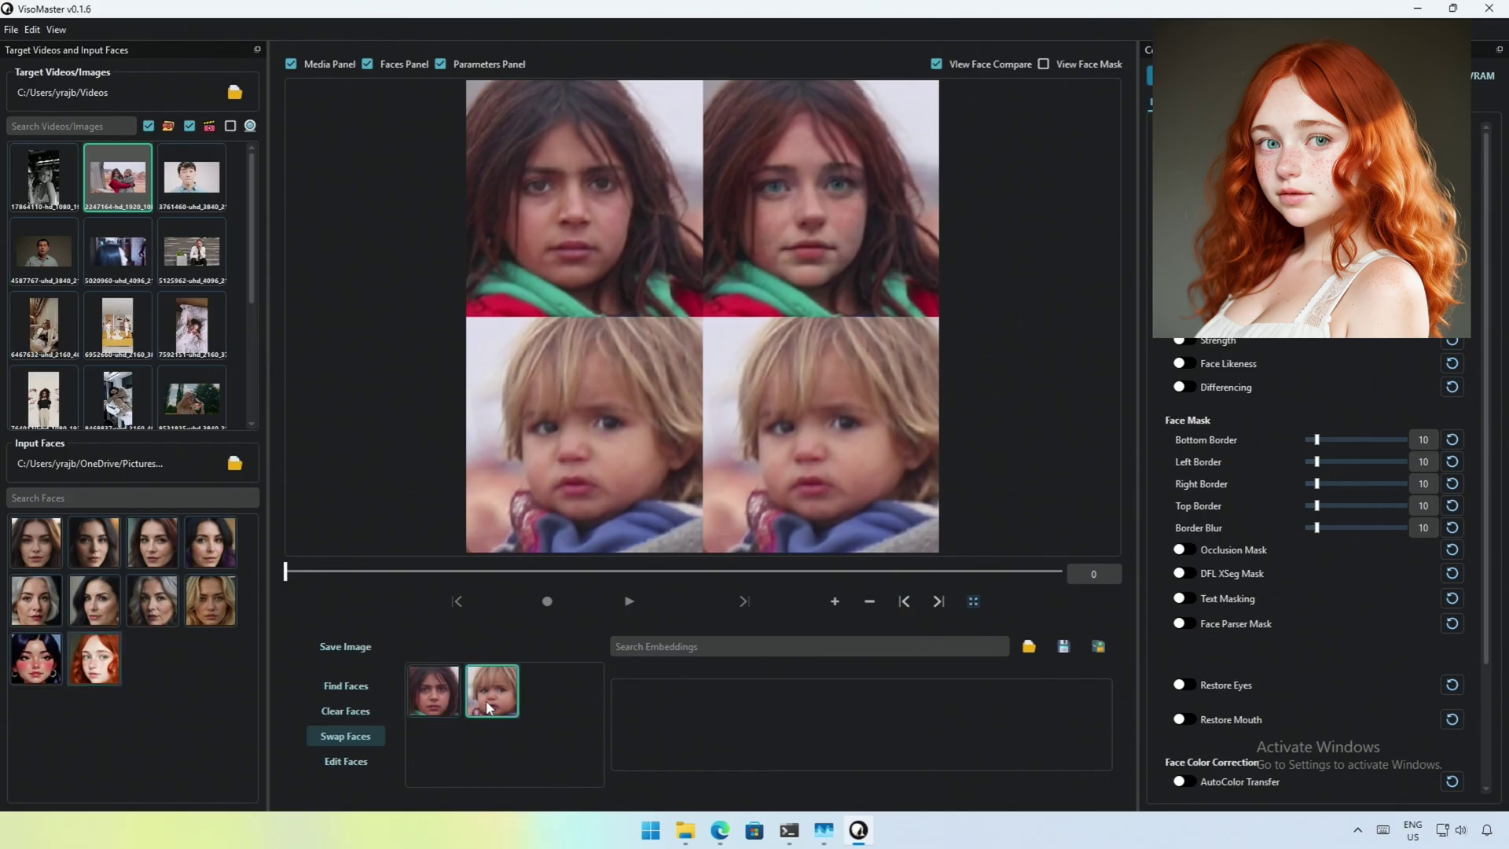
click(40, 670)
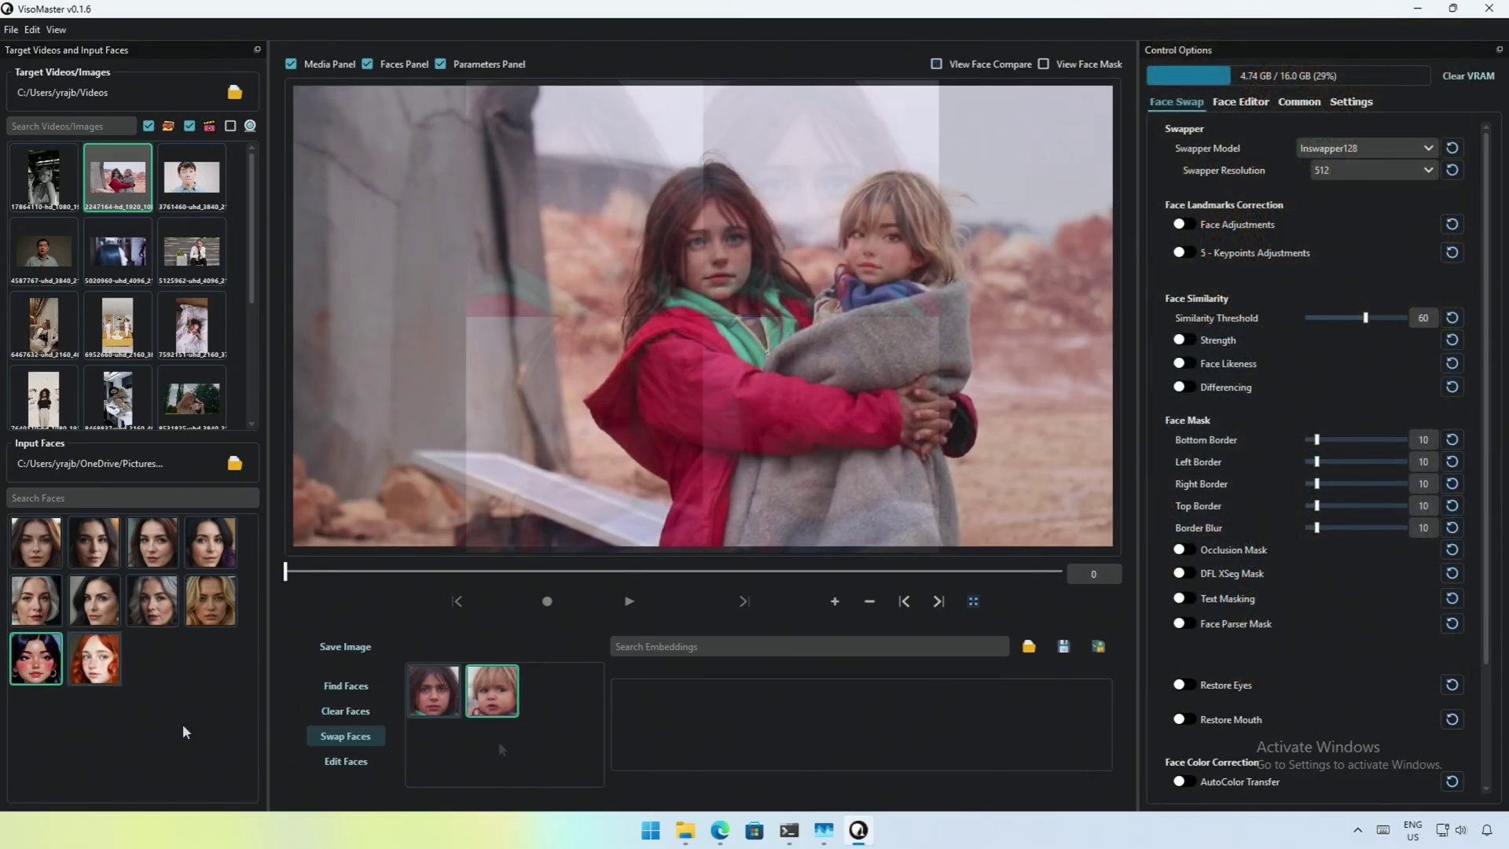
Record the girl-and-toddler swap and review the output around 00:07 against the original clip.
click(547, 602)
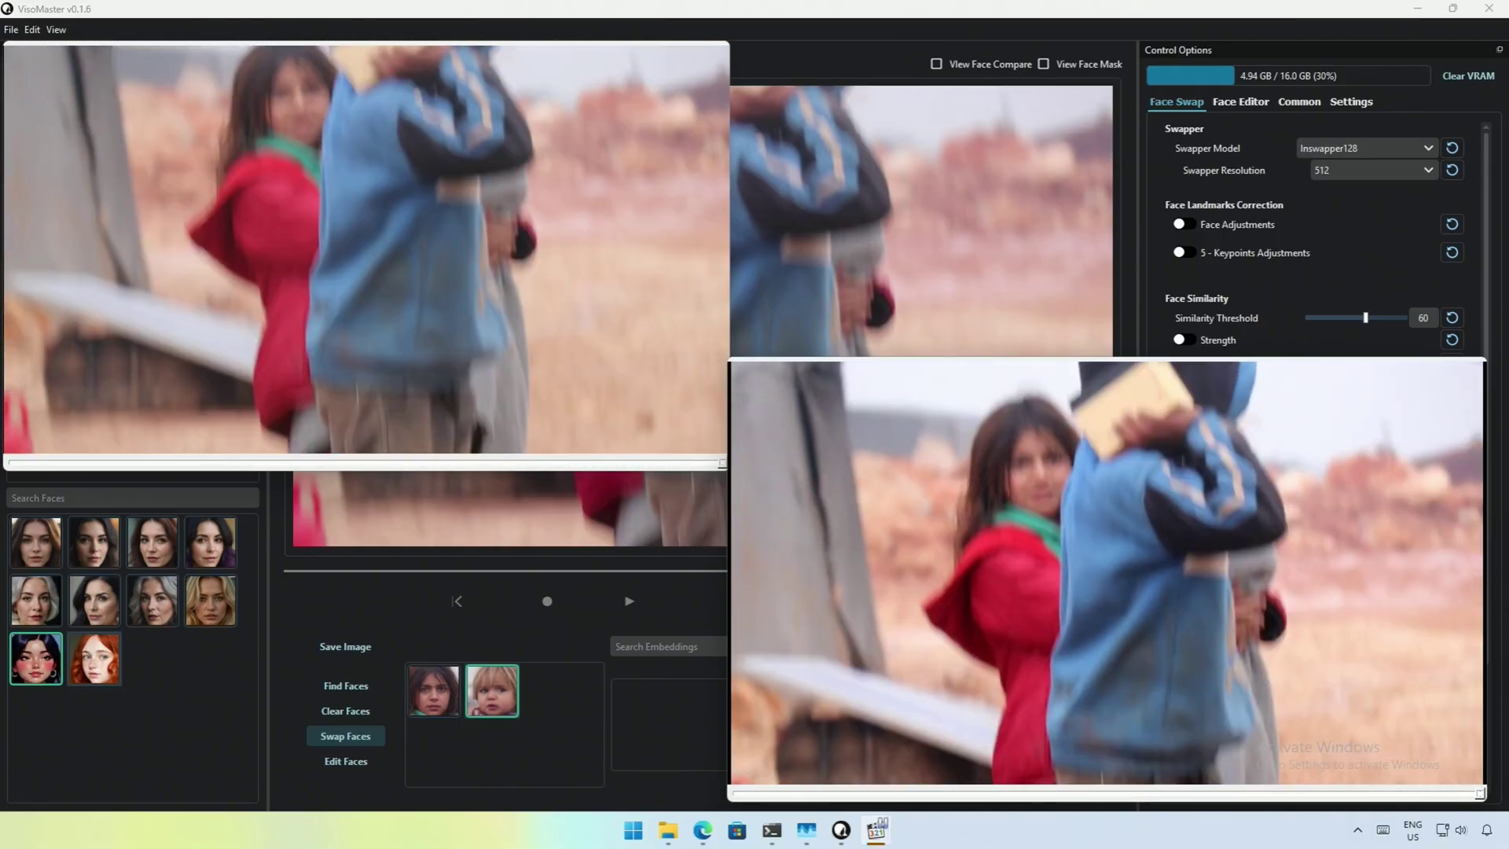
click(1397, 794)
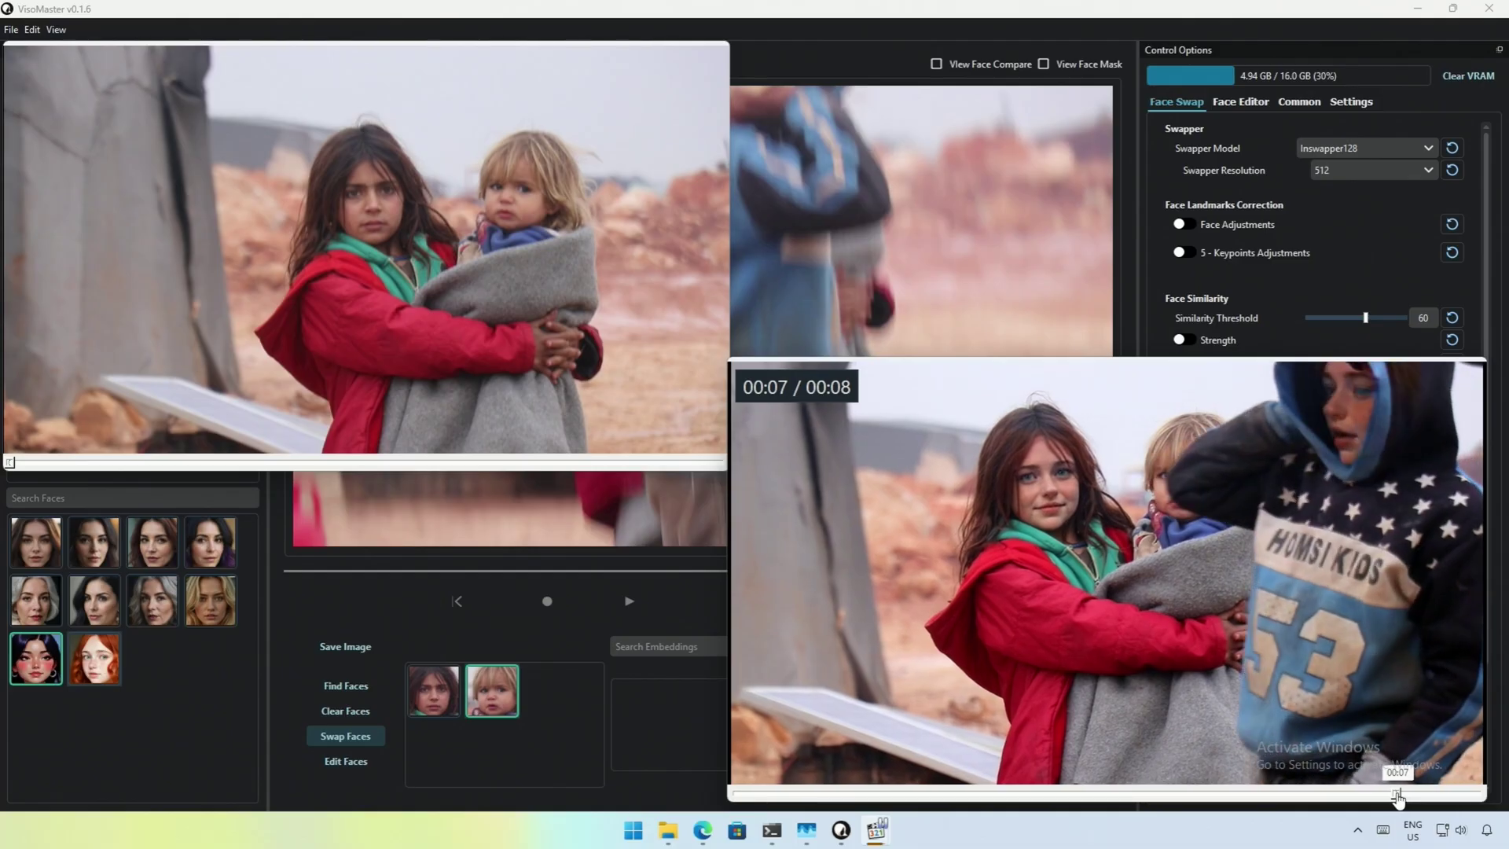
click(1394, 795)
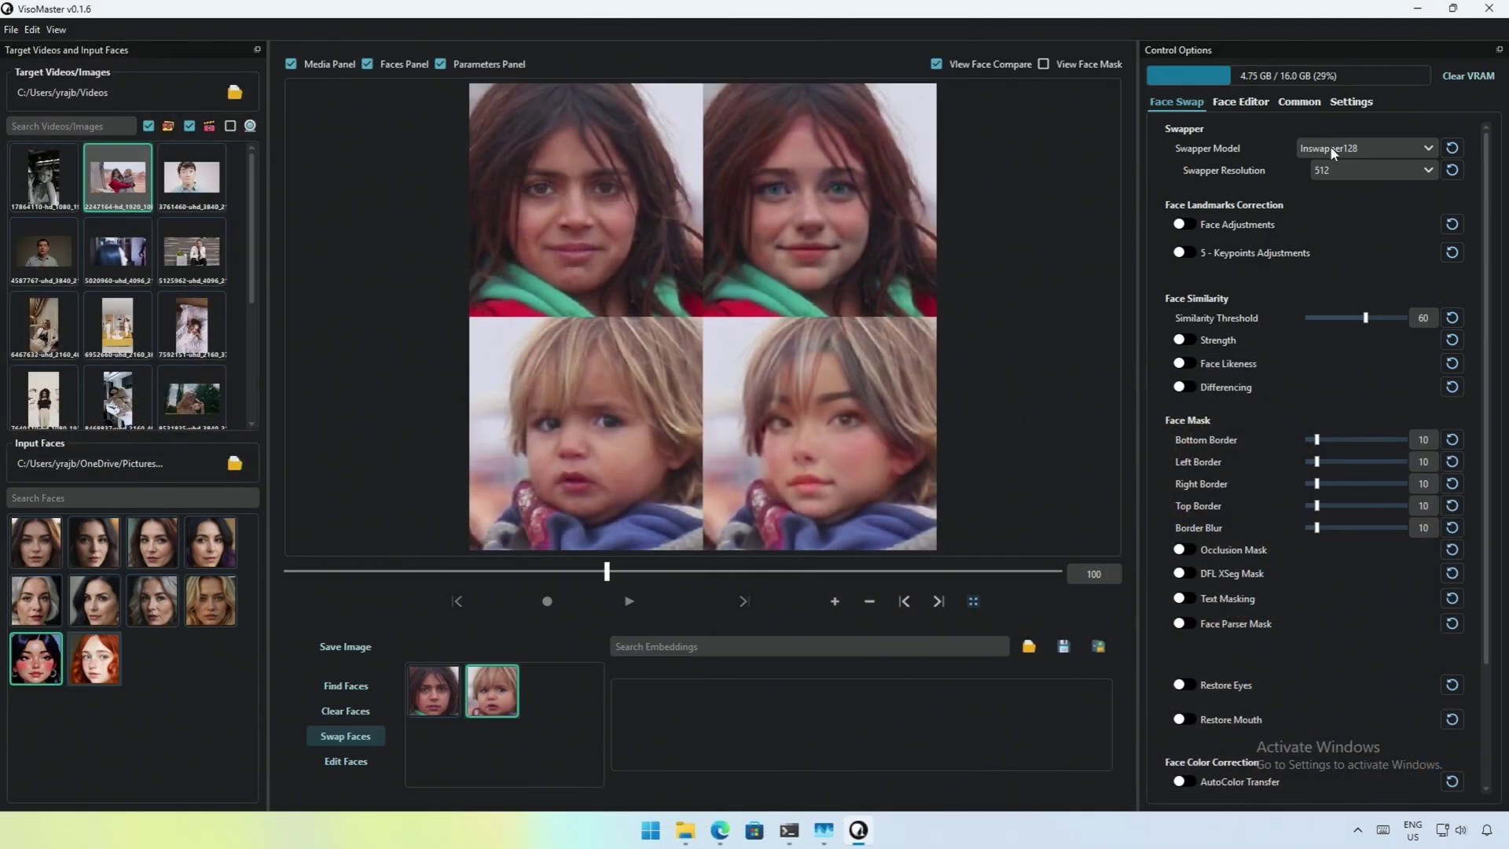
Switch the swapper model to InStyleSwapper256 Version A and view frame 104.
click(1331, 150)
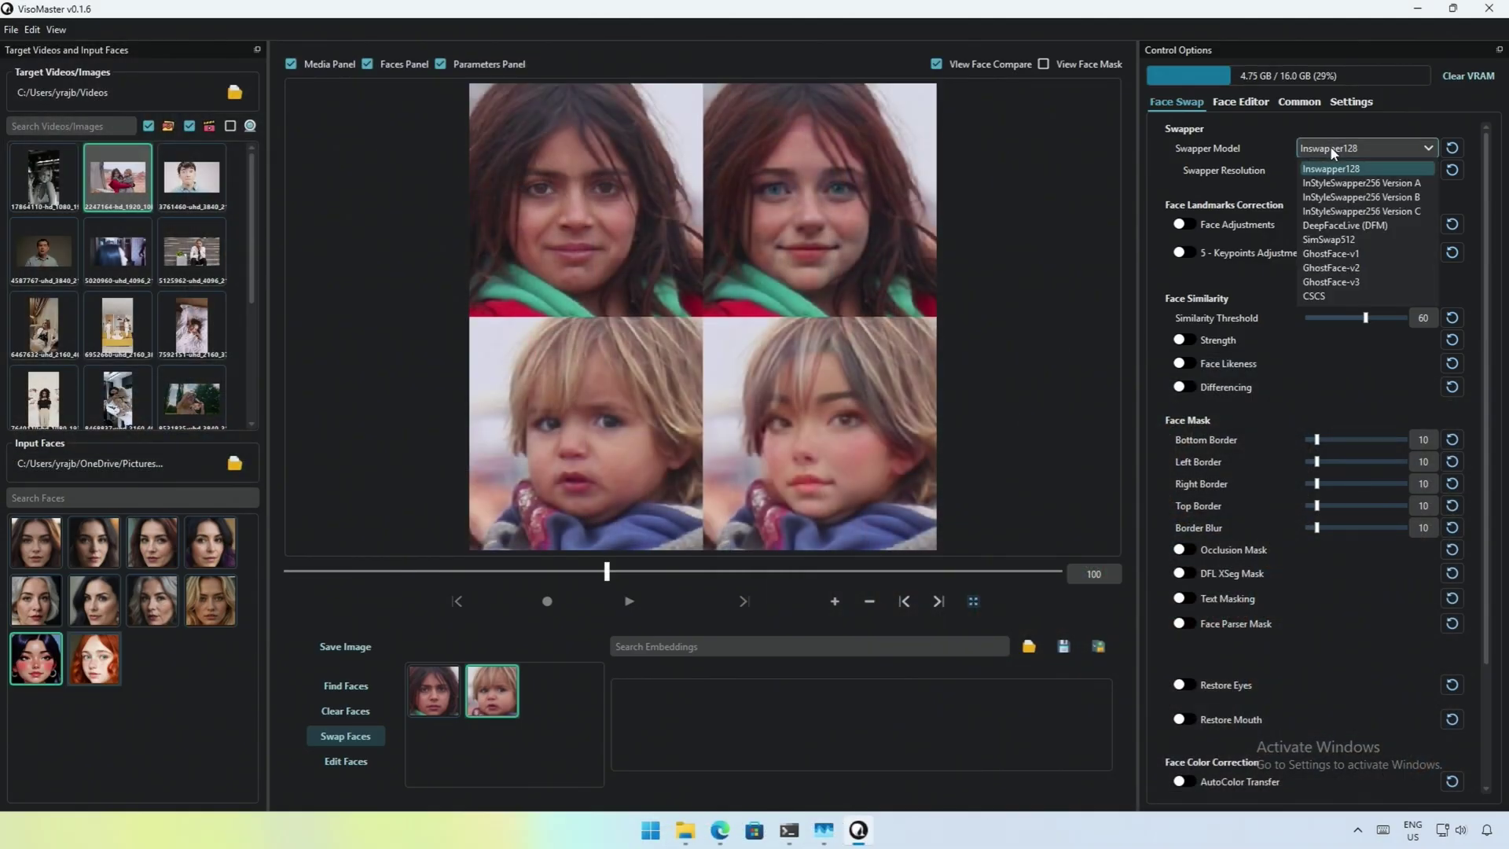
click(1363, 185)
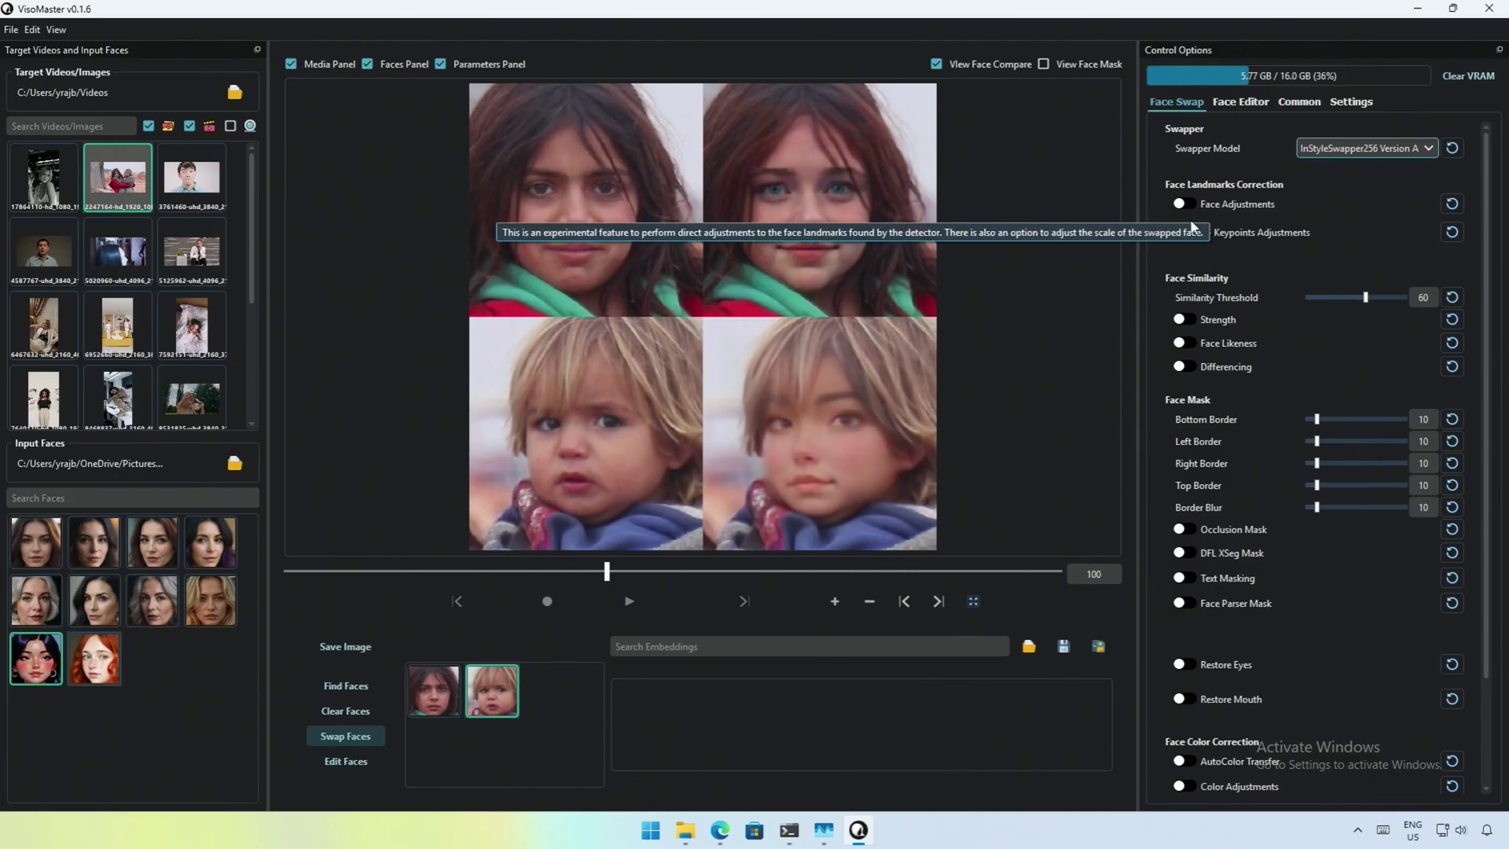
drag(606, 582, 621, 578)
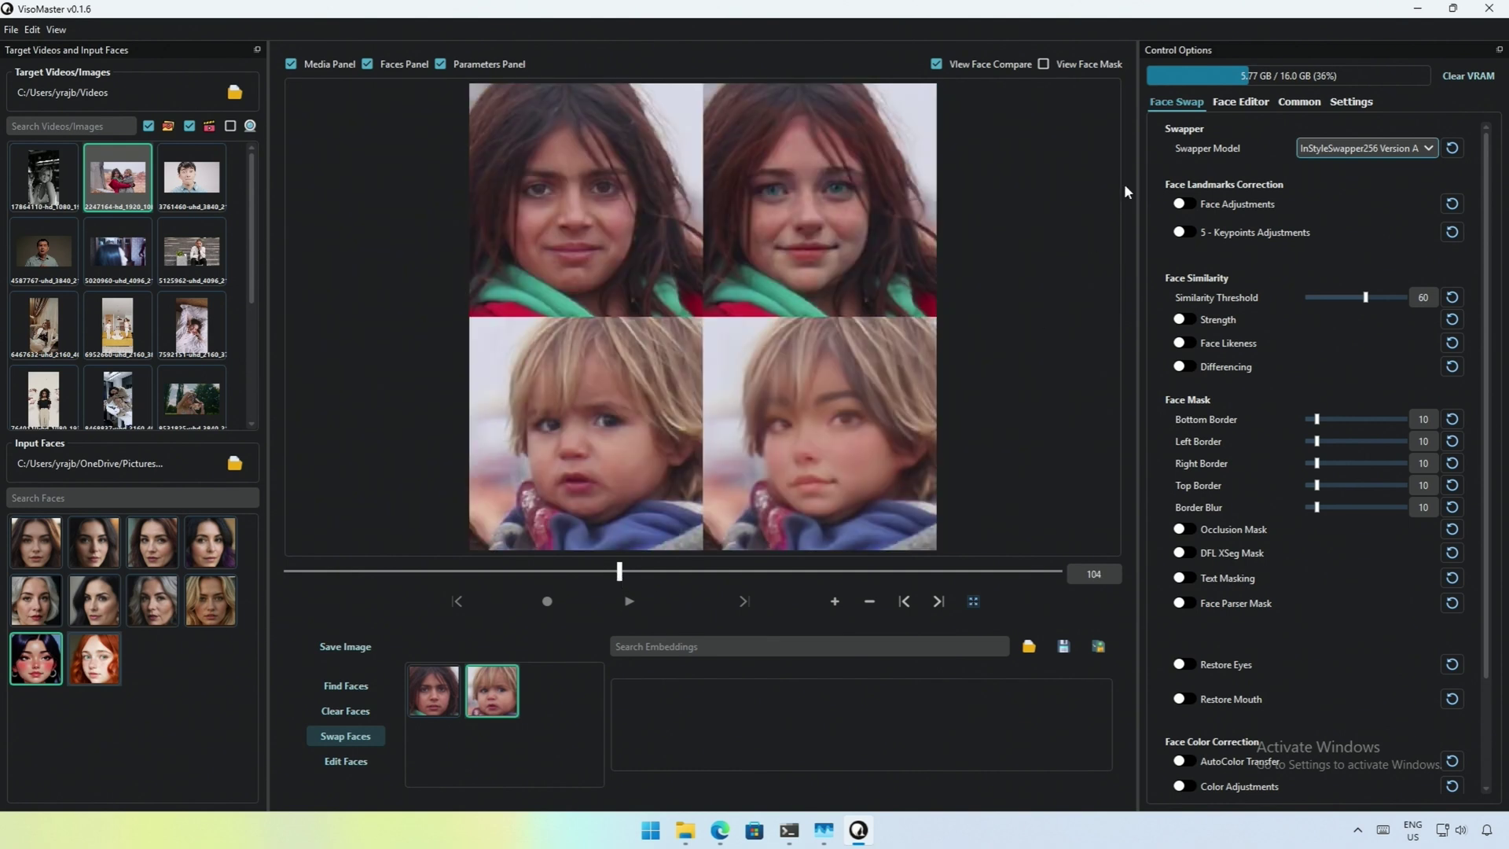
Try the DeepFaceLive (DFM) and CSCS swappers, then return to Inswapper128 at 512 resolution.
click(1333, 148)
click(1337, 213)
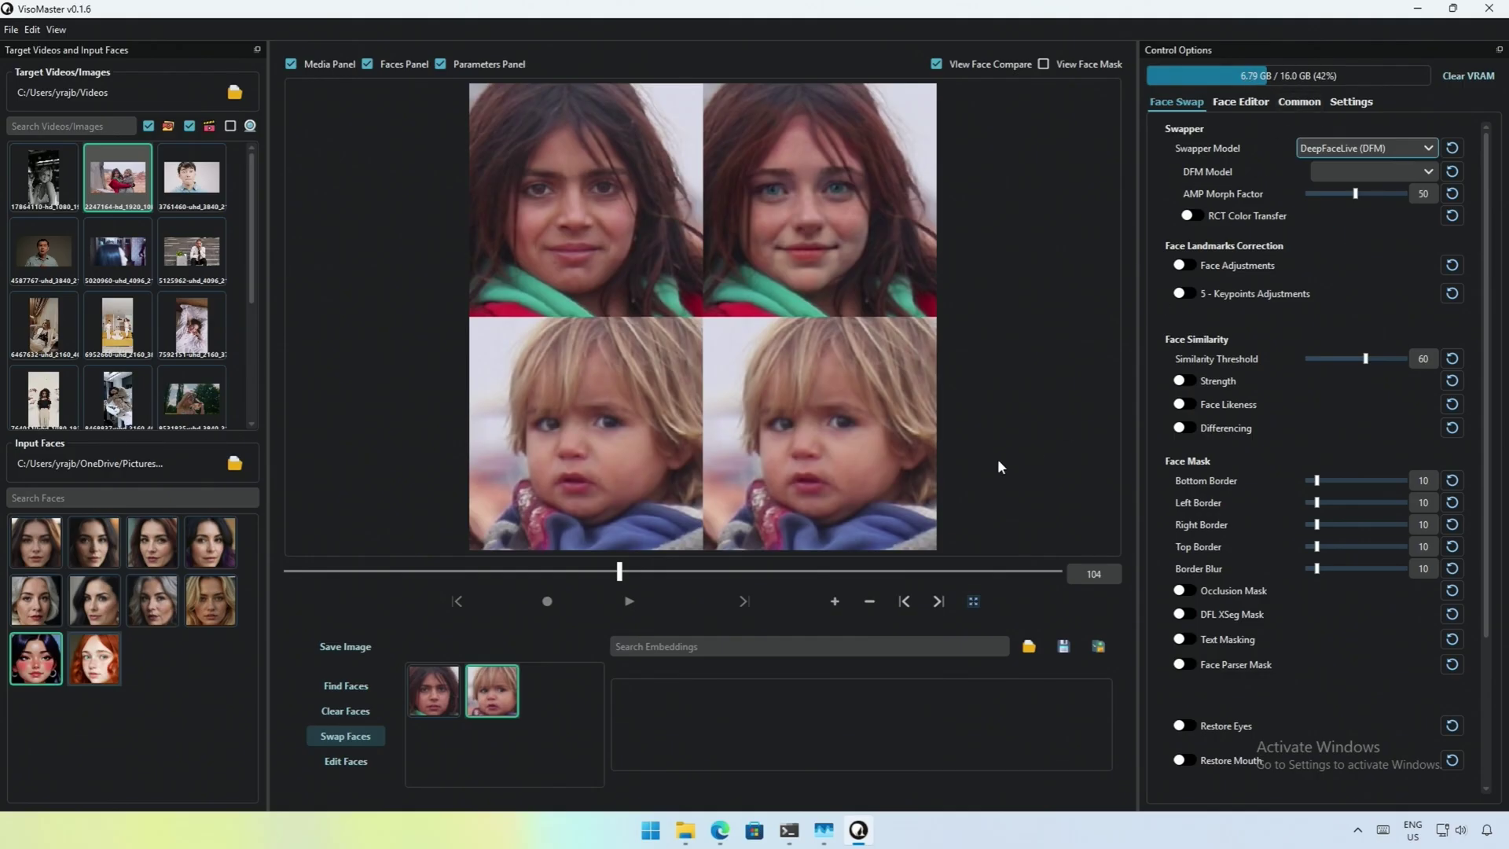
click(1337, 149)
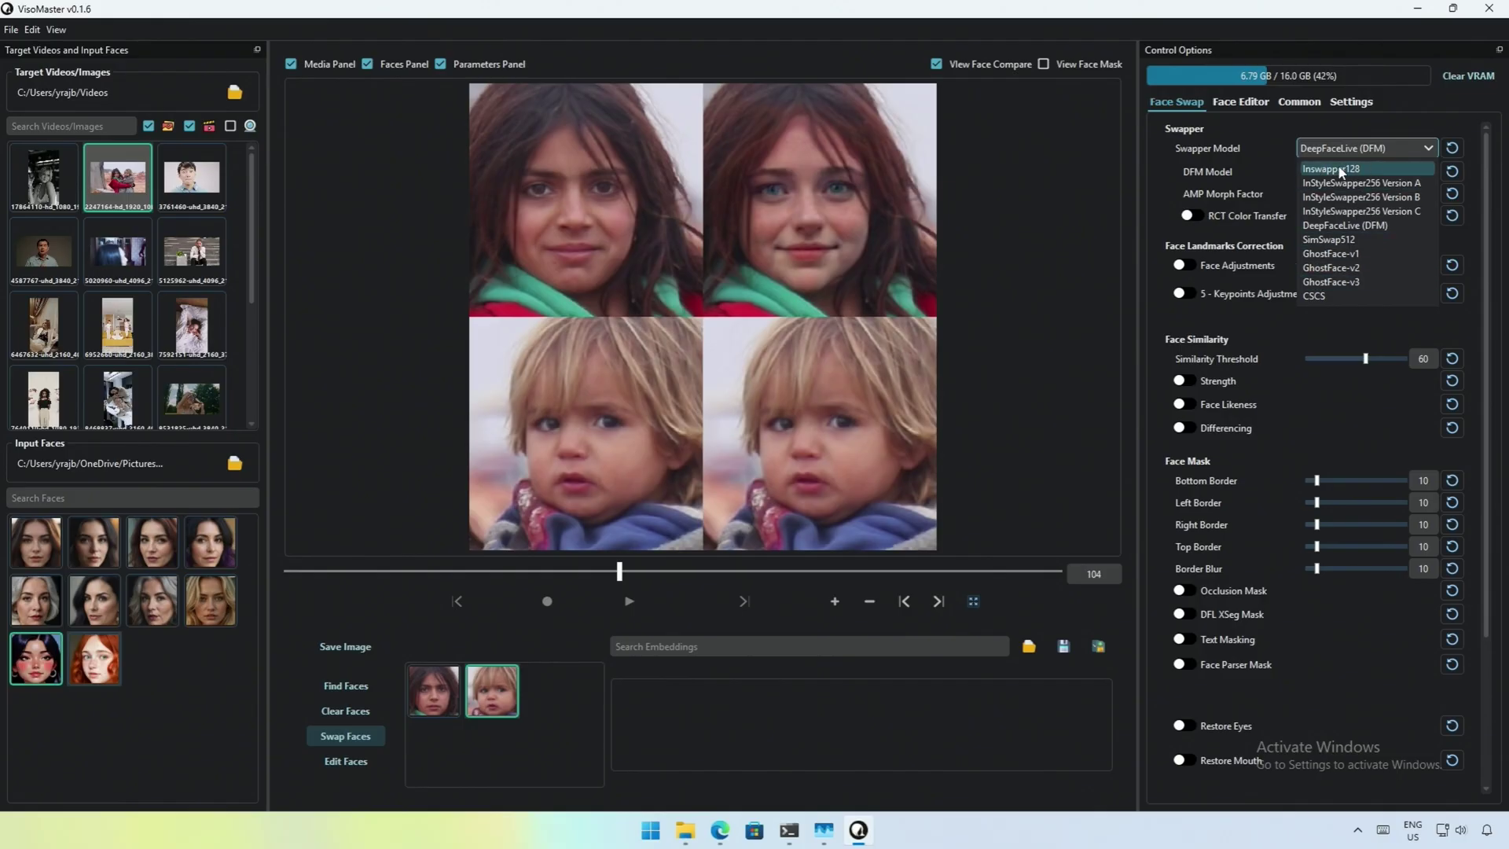
click(1318, 296)
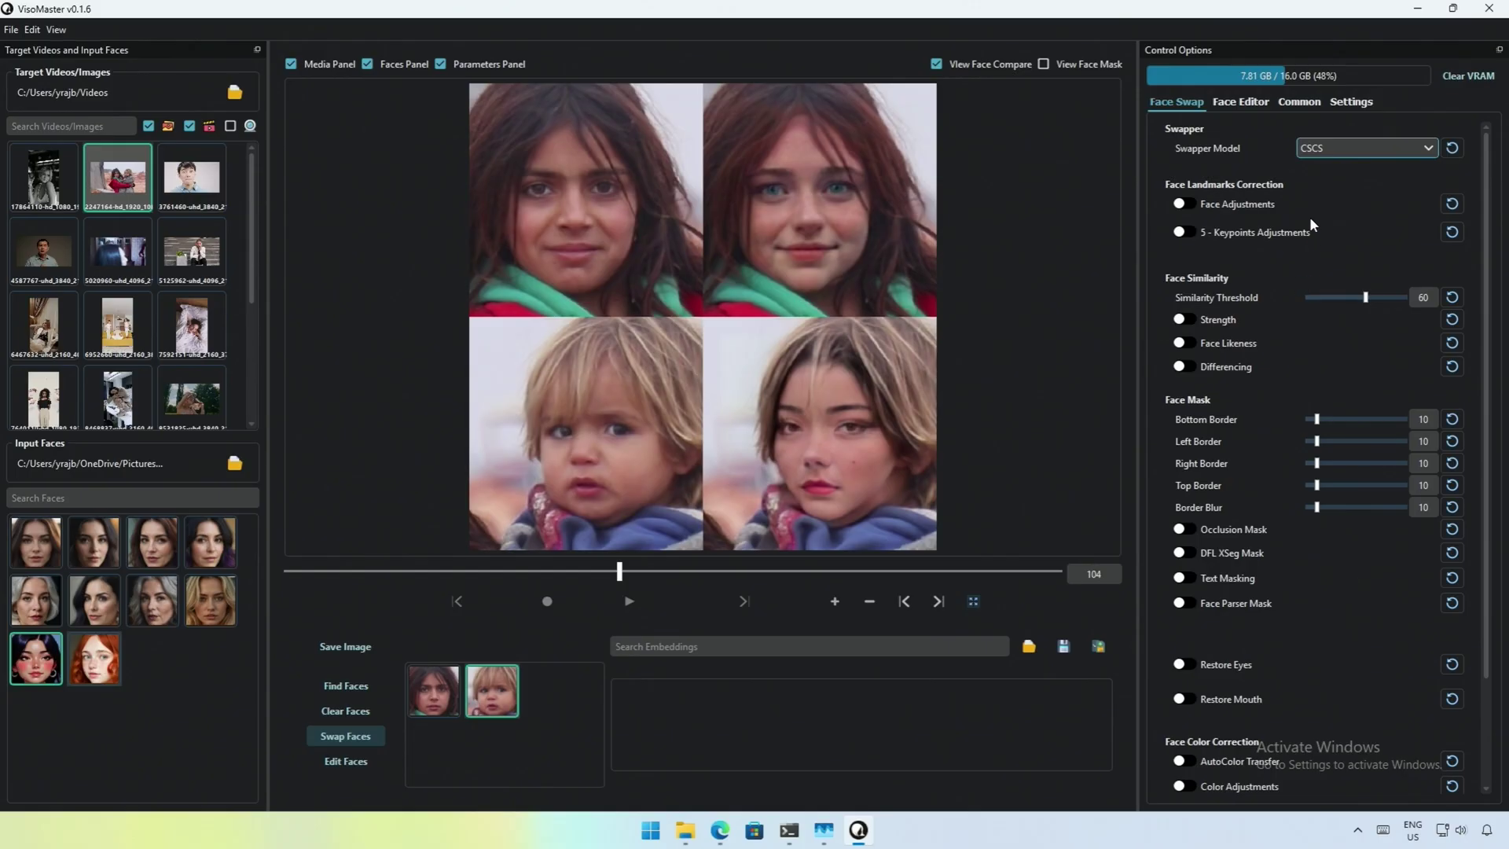
click(1337, 150)
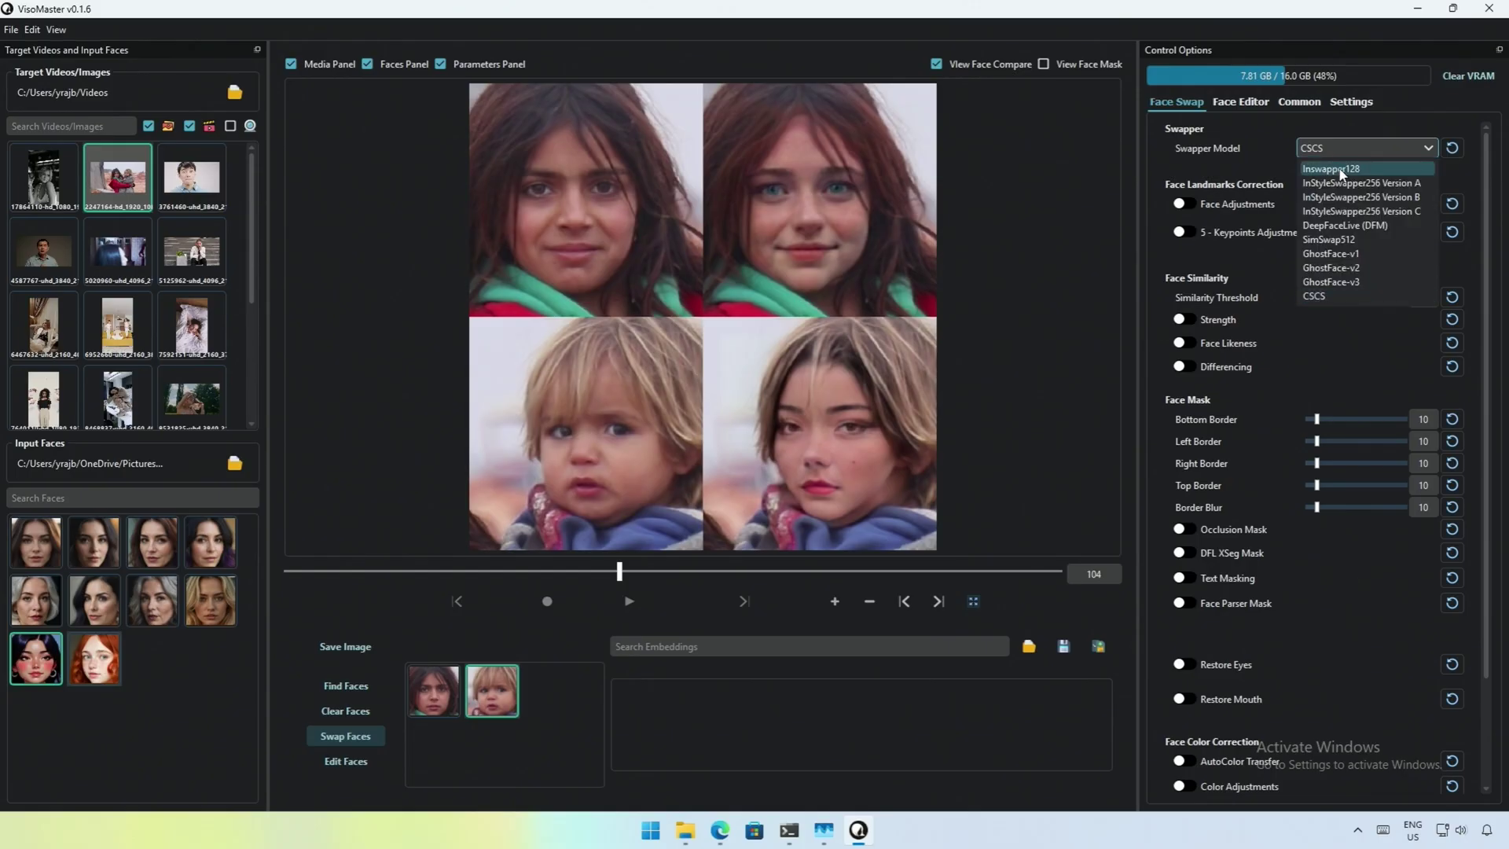
click(1286, 178)
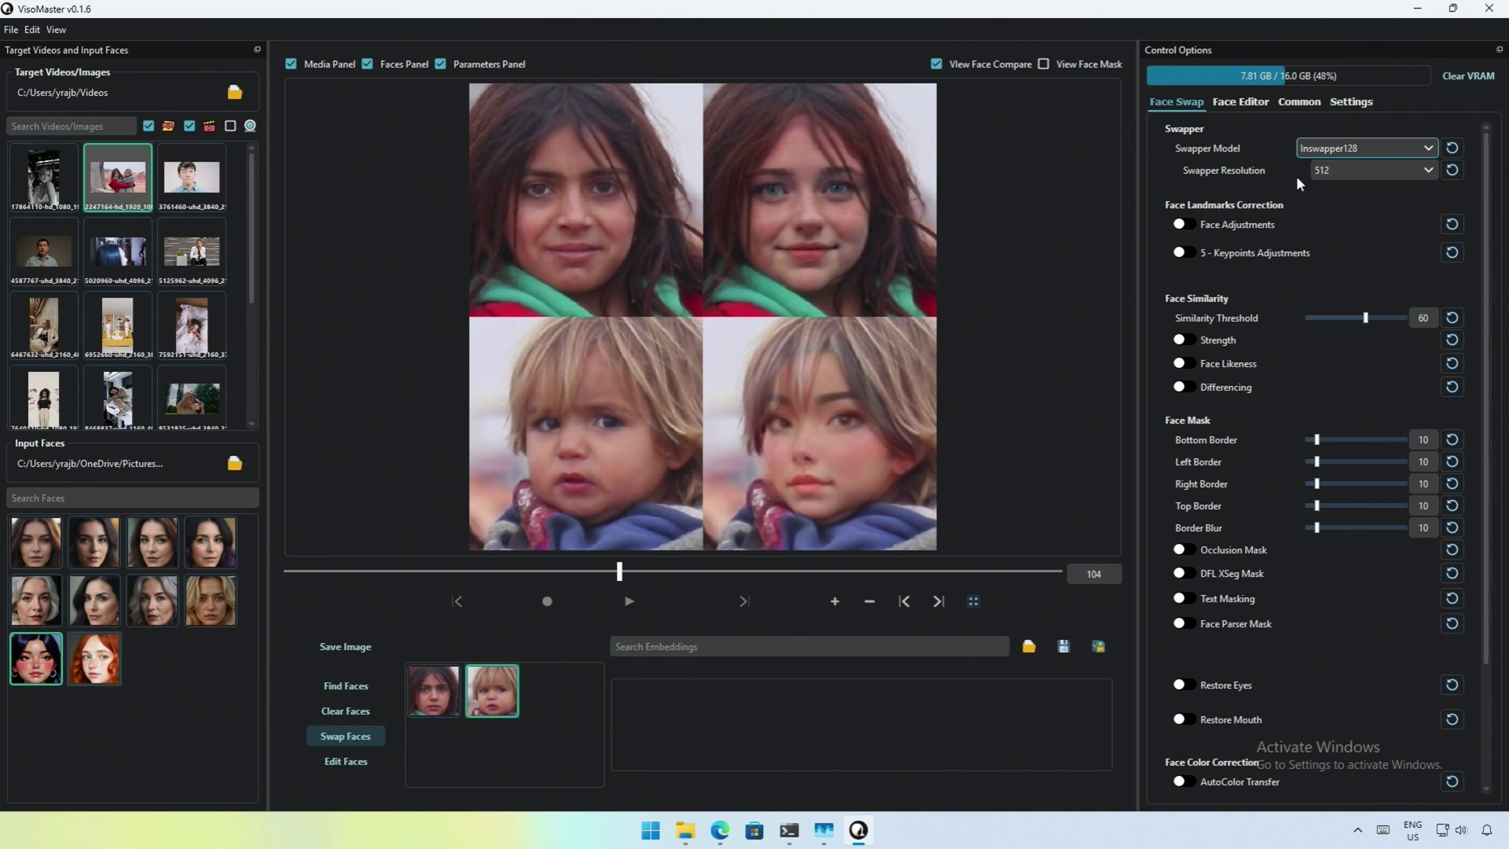
Enable Face Adjustments, shift keypoints X to -74, and turn off View Face Compare.
click(1185, 225)
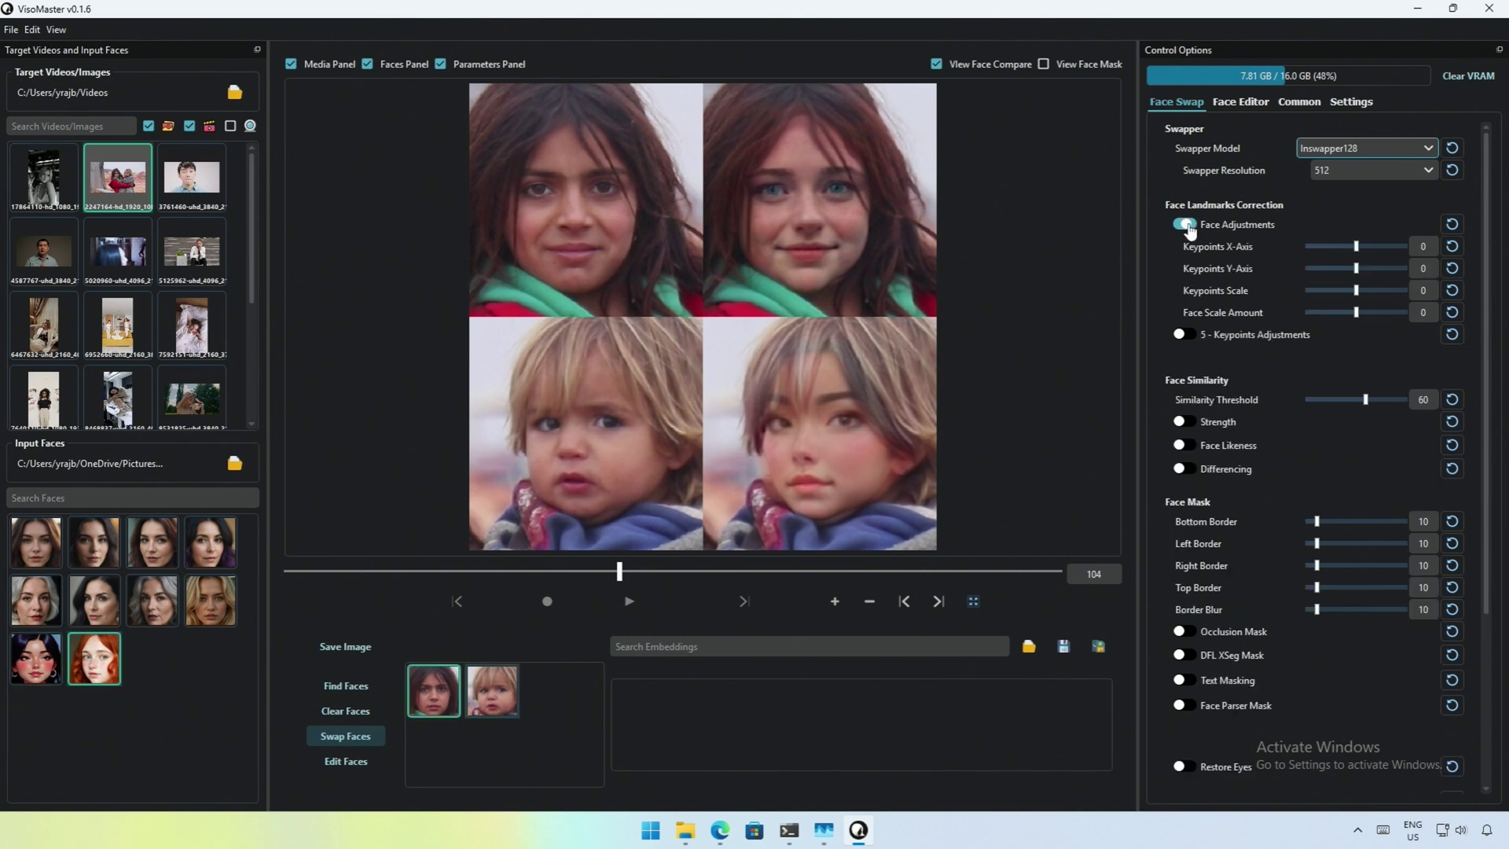
click(1319, 245)
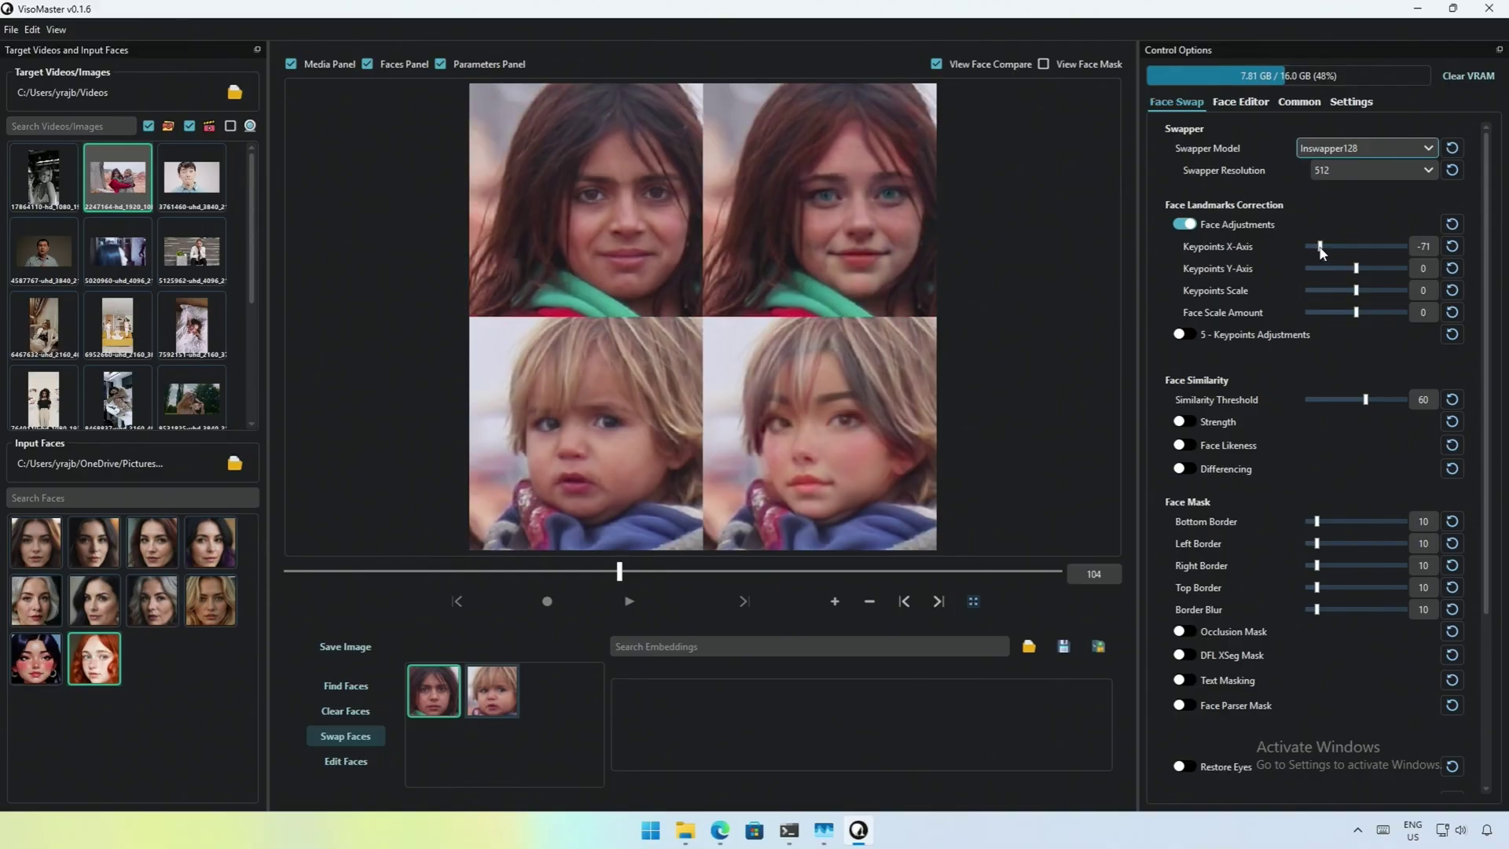
drag(1321, 248, 1319, 248)
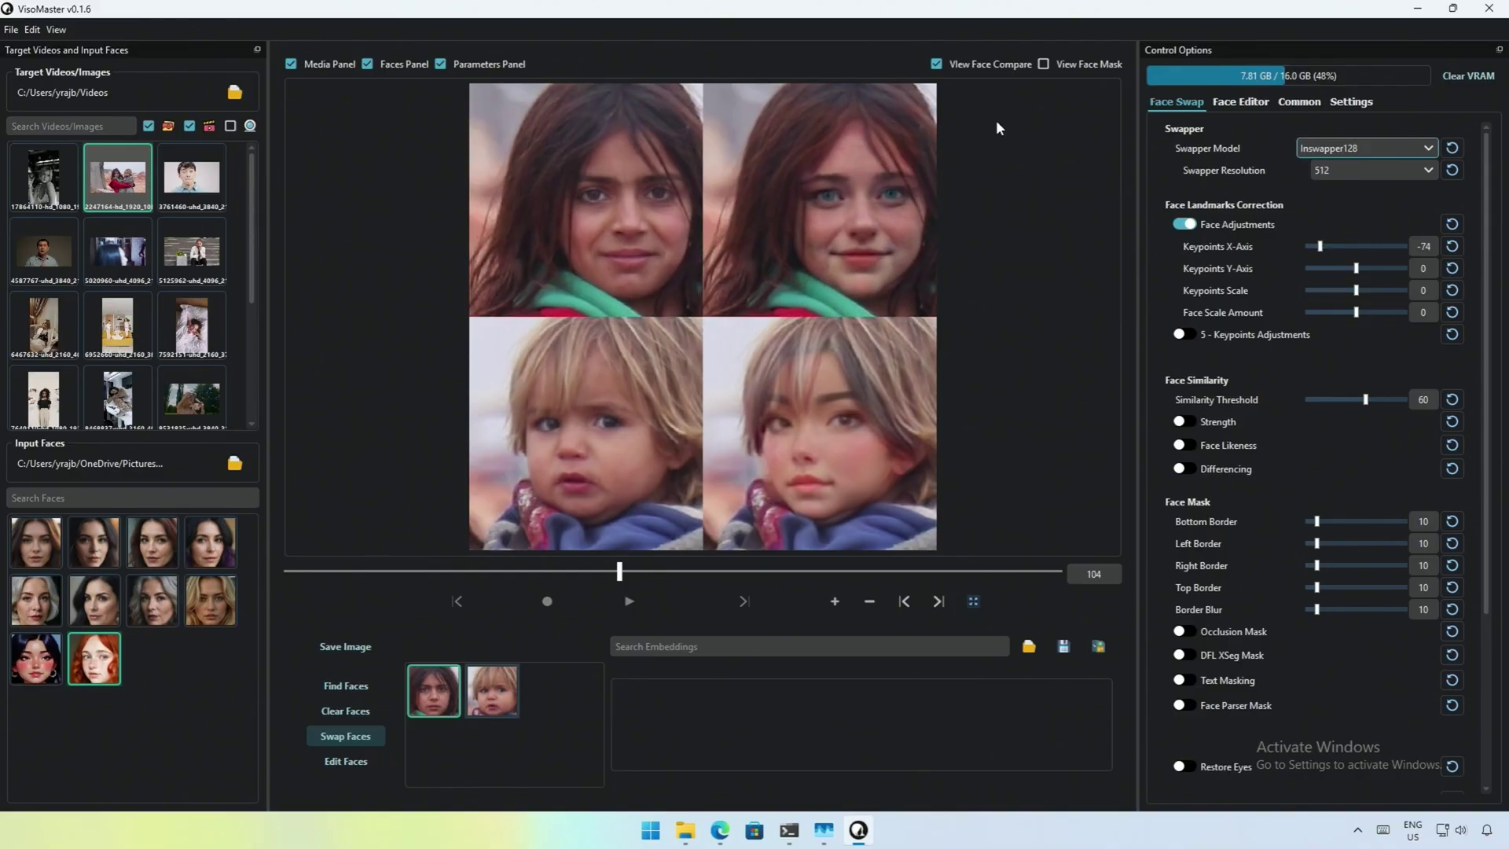
click(937, 63)
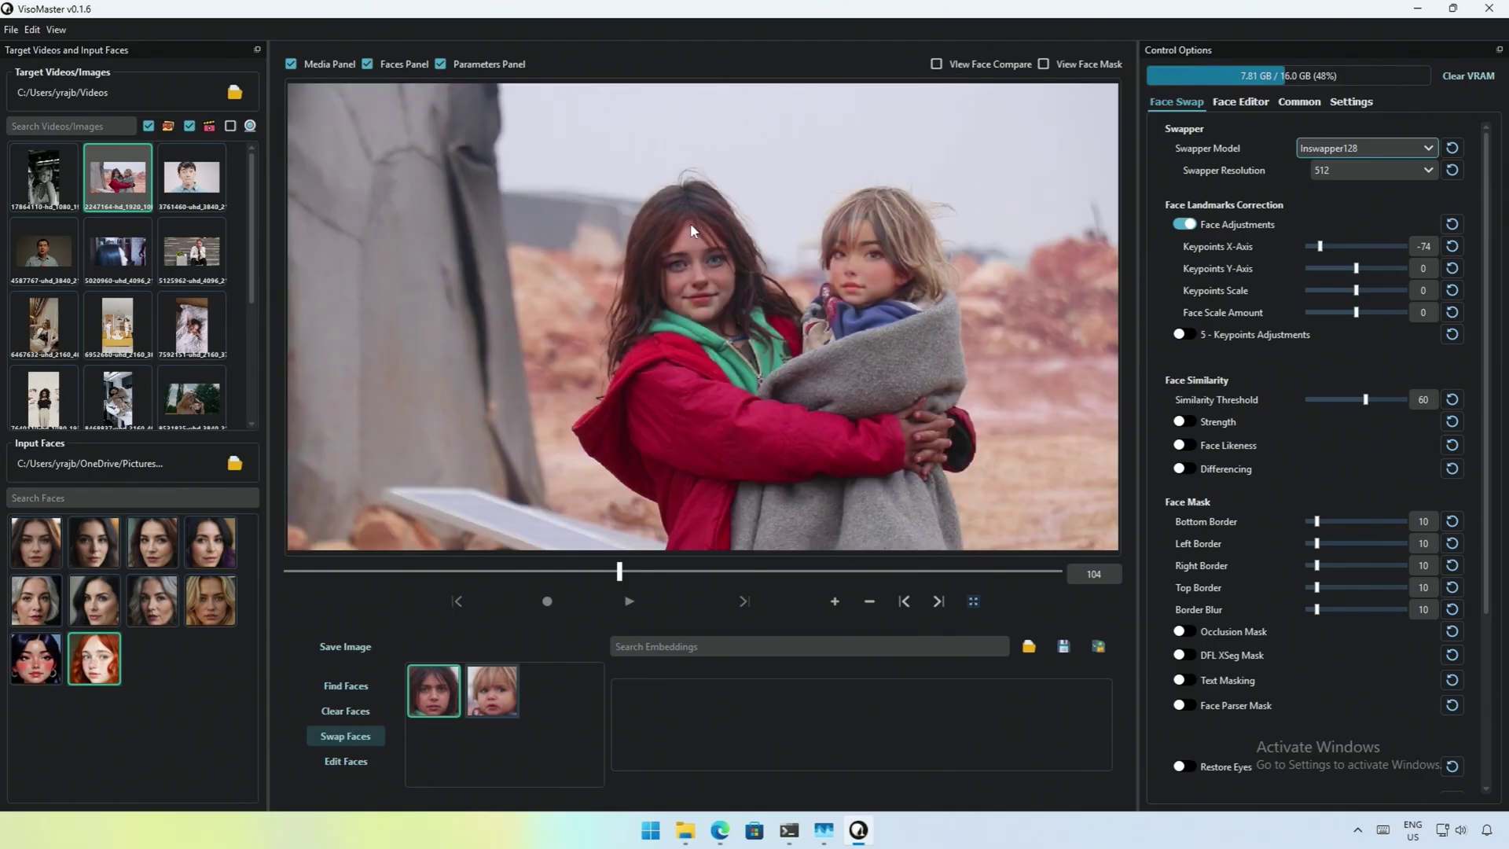
Adjust the keypoint shift and move the left-eye landmark to about 66 across, 65 down.
click(1311, 245)
click(1396, 247)
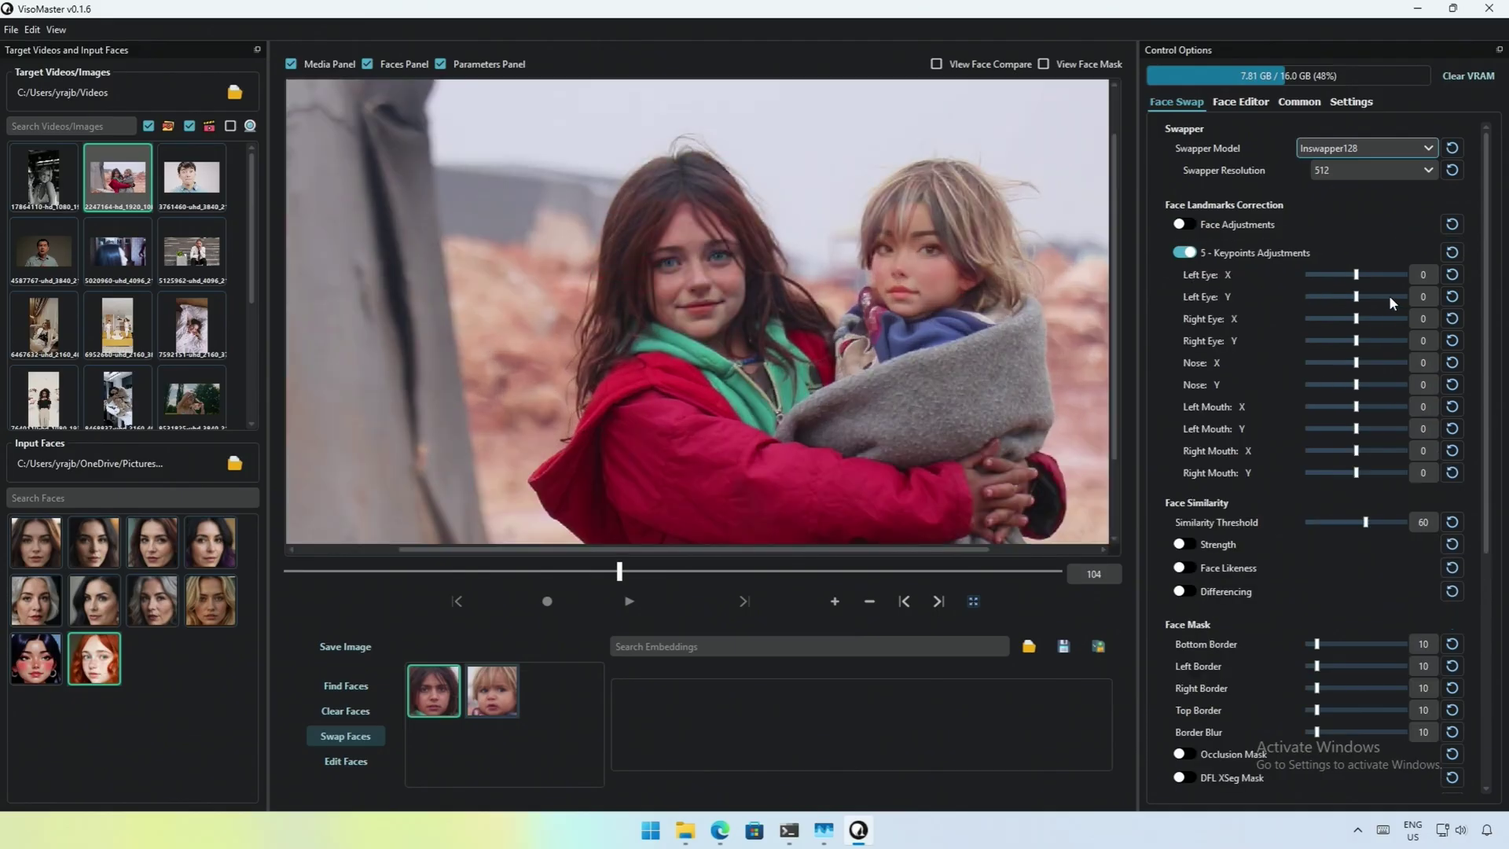
drag(1389, 295, 1392, 285)
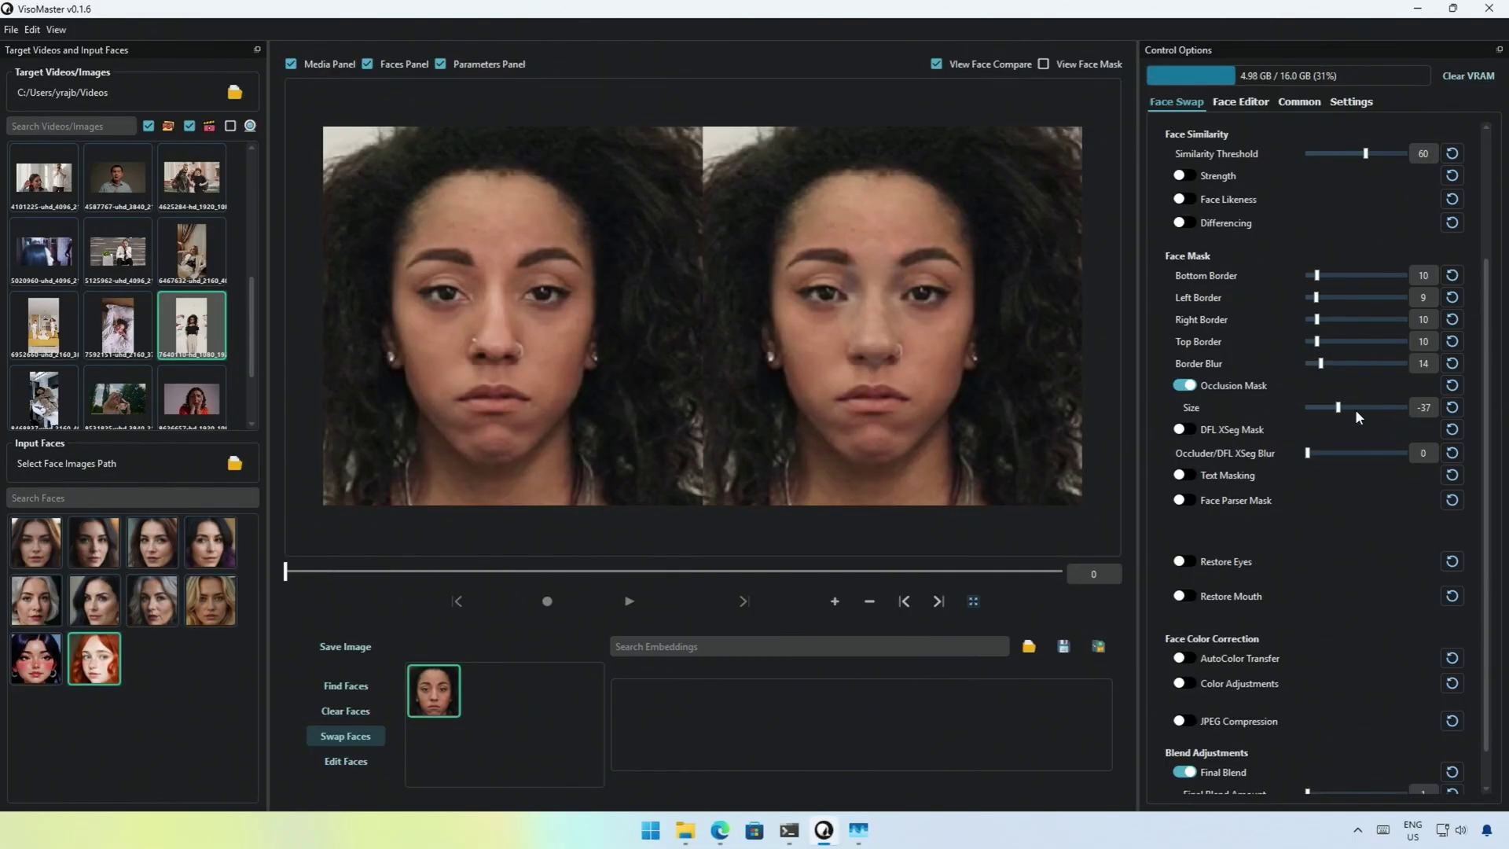
Set the occlusion mask size to -17 and raise the overall mask blend amount.
click(1356, 410)
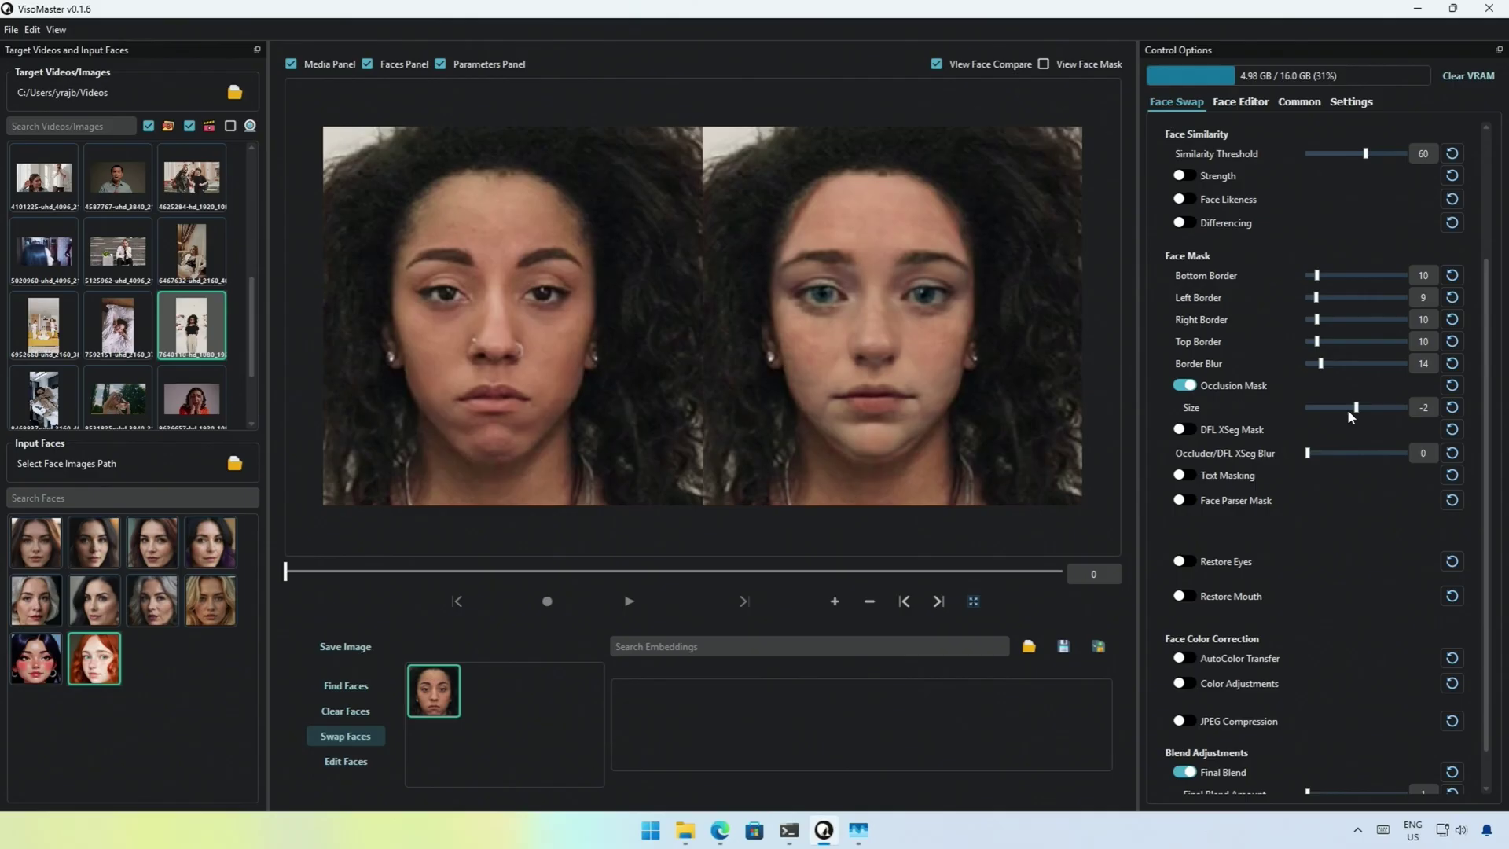
click(1348, 408)
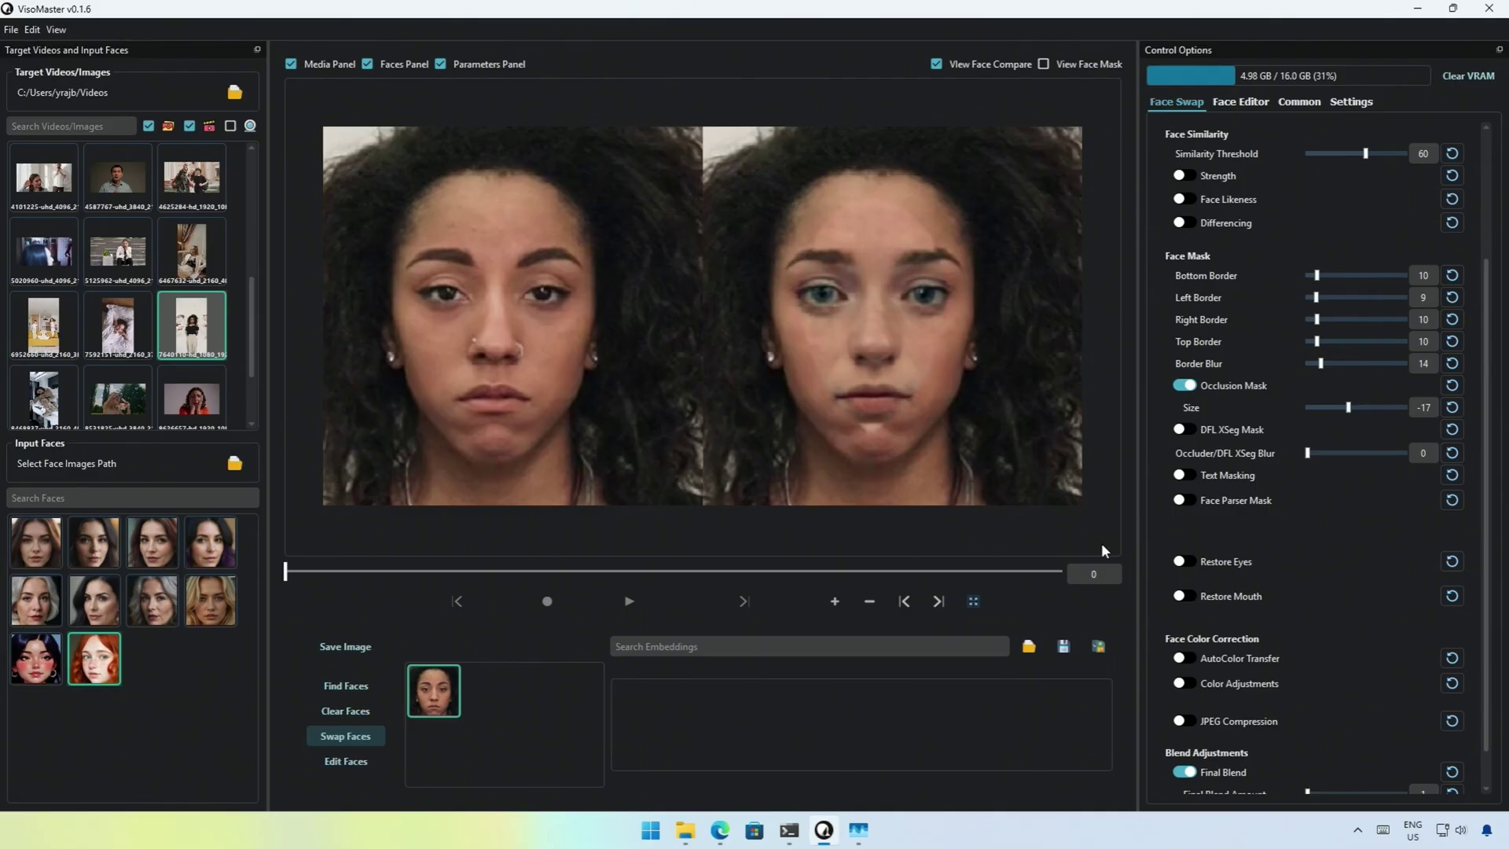
scroll(1238, 652, down, 1)
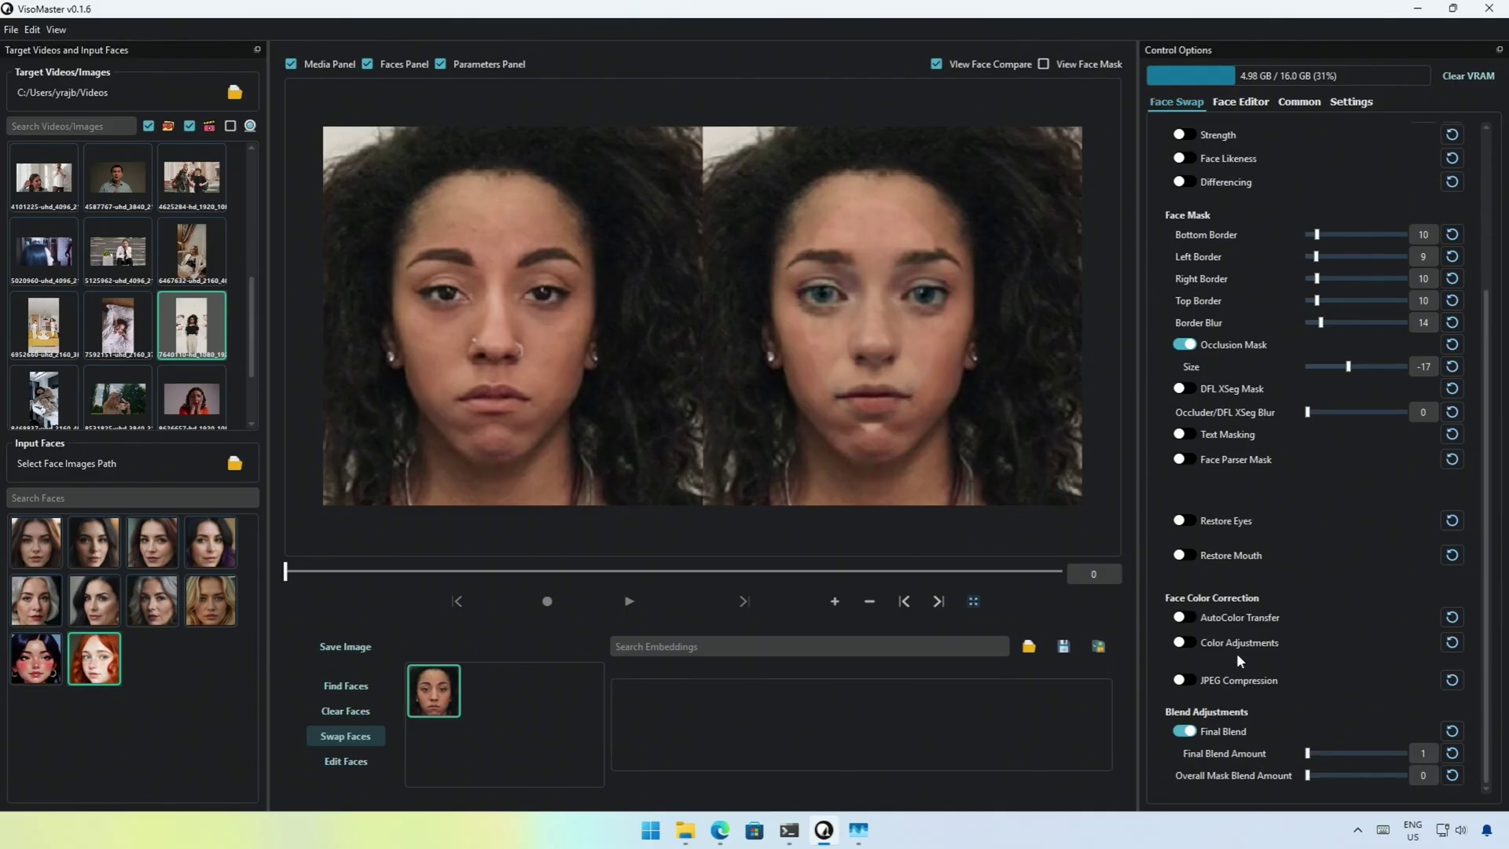
click(1347, 778)
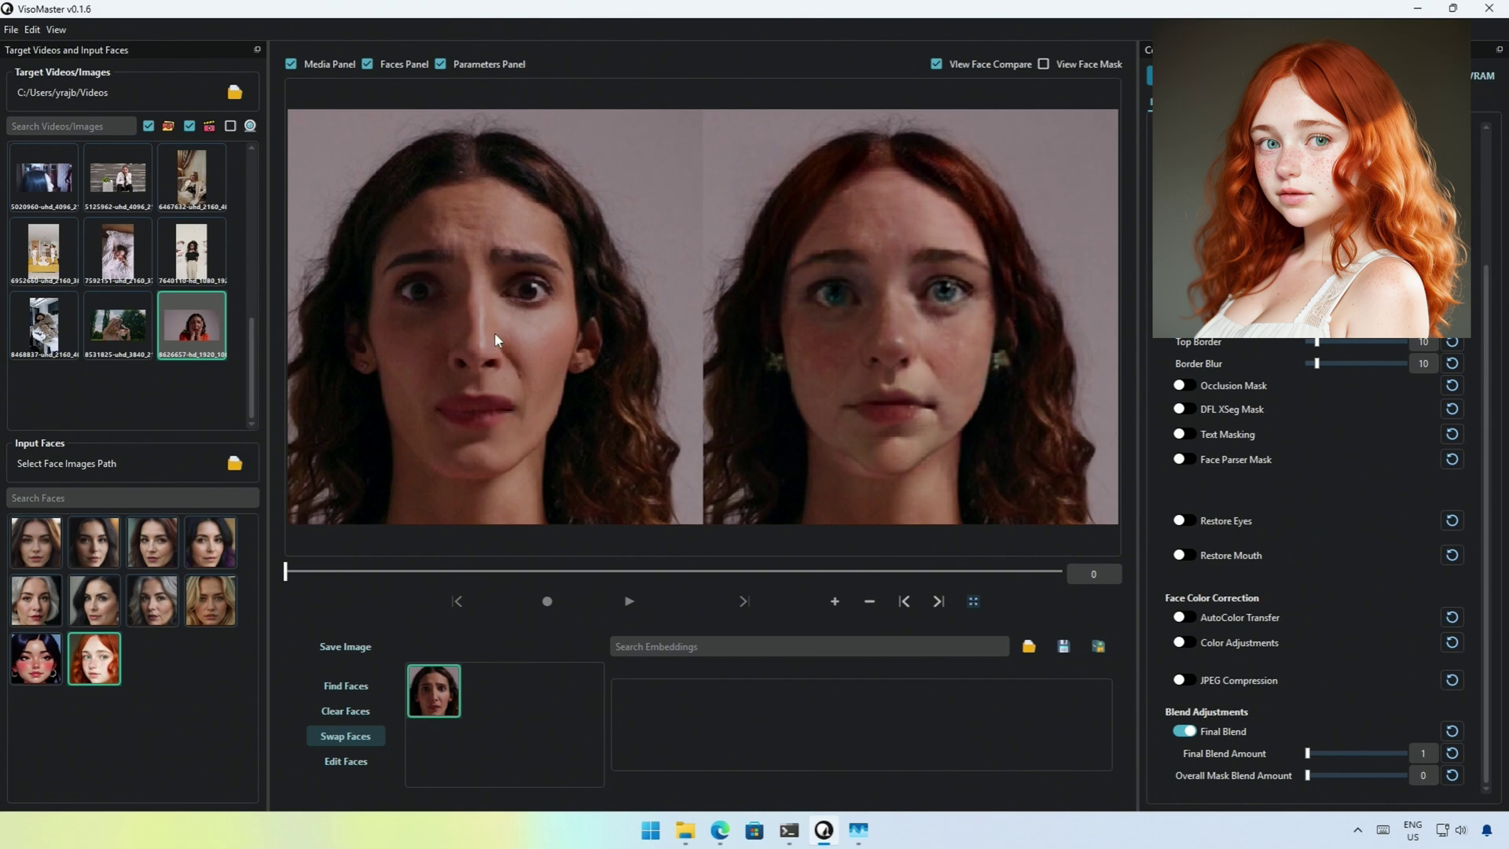
Swap the third input face onto the woman.
click(145, 561)
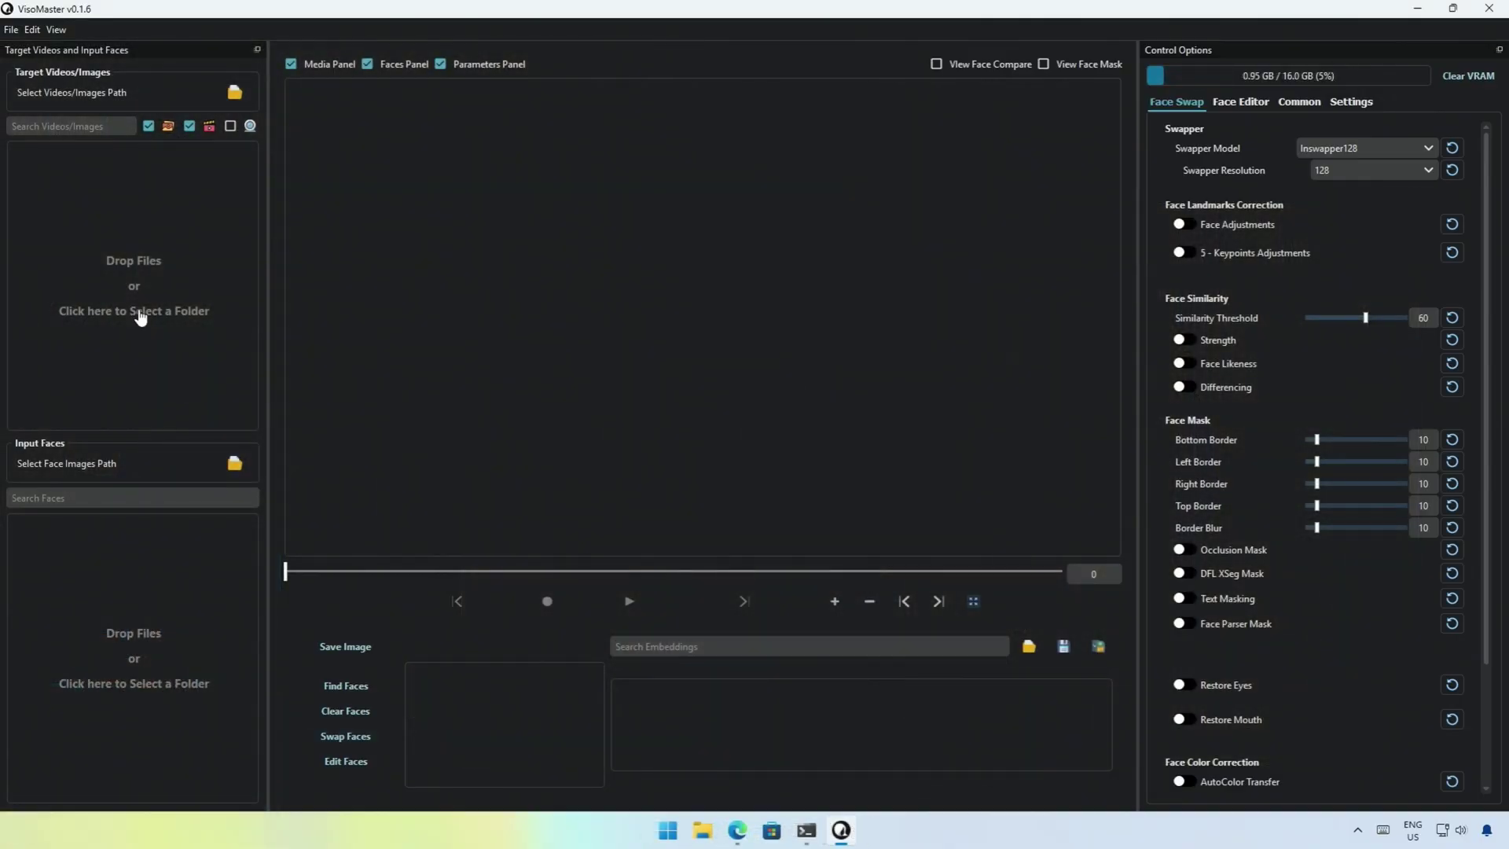
Load Pictures\Faces as the target folder and preview the red-haired portrait.
click(140, 317)
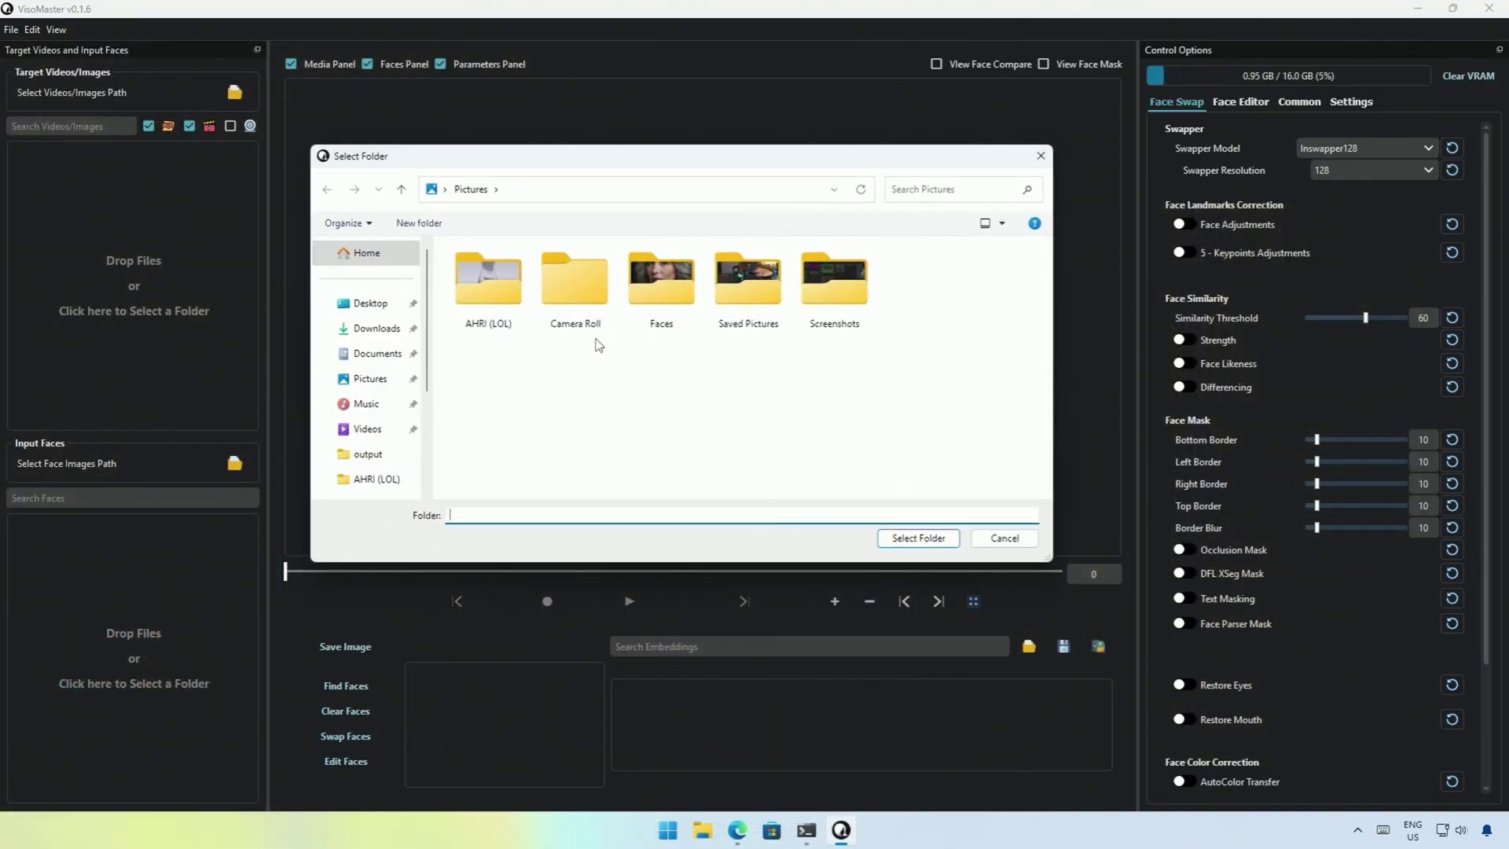
double_click(669, 291)
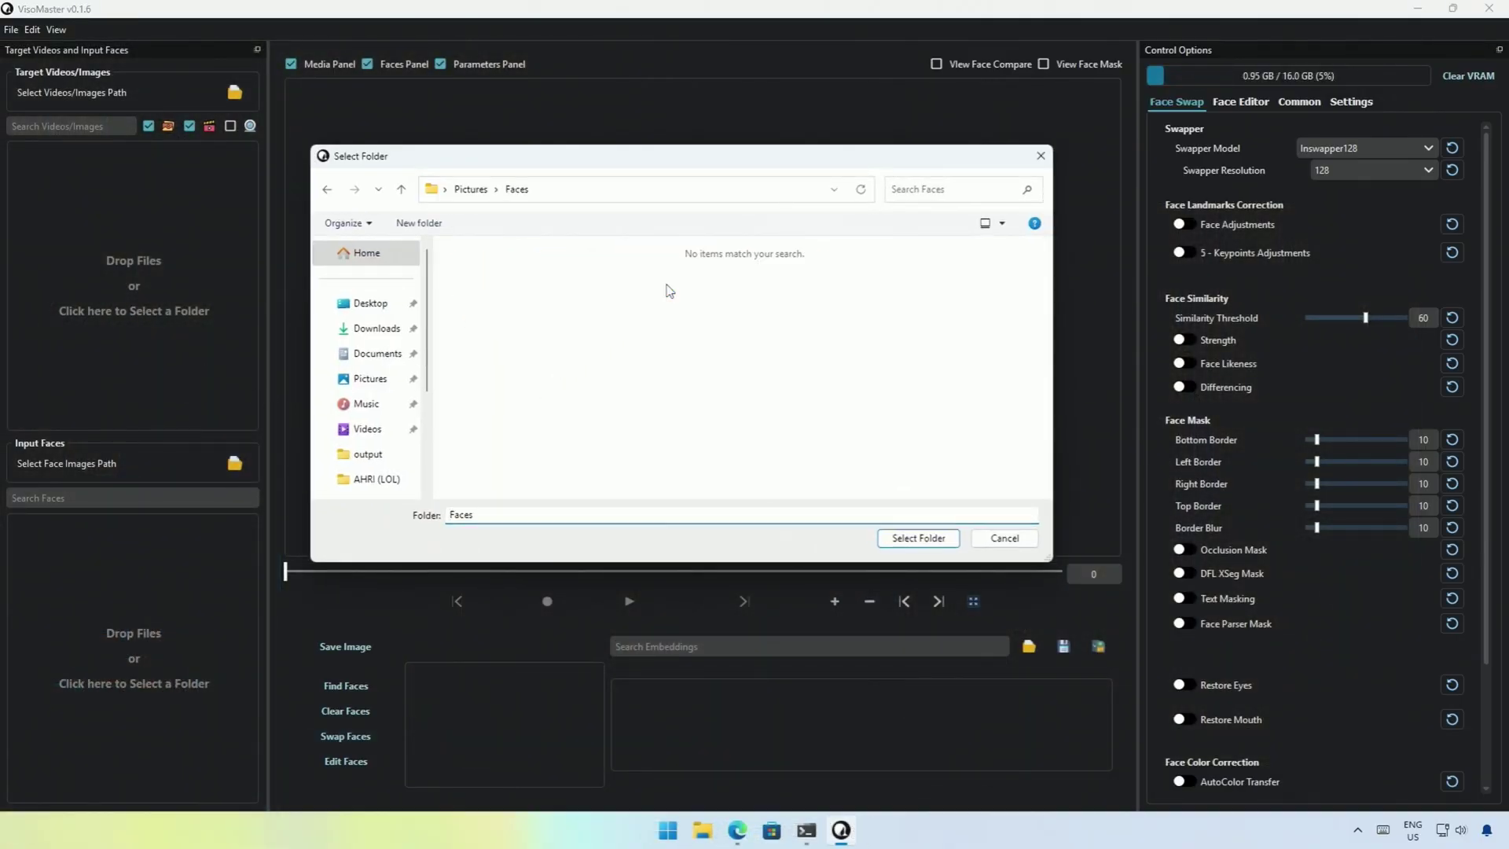
click(916, 539)
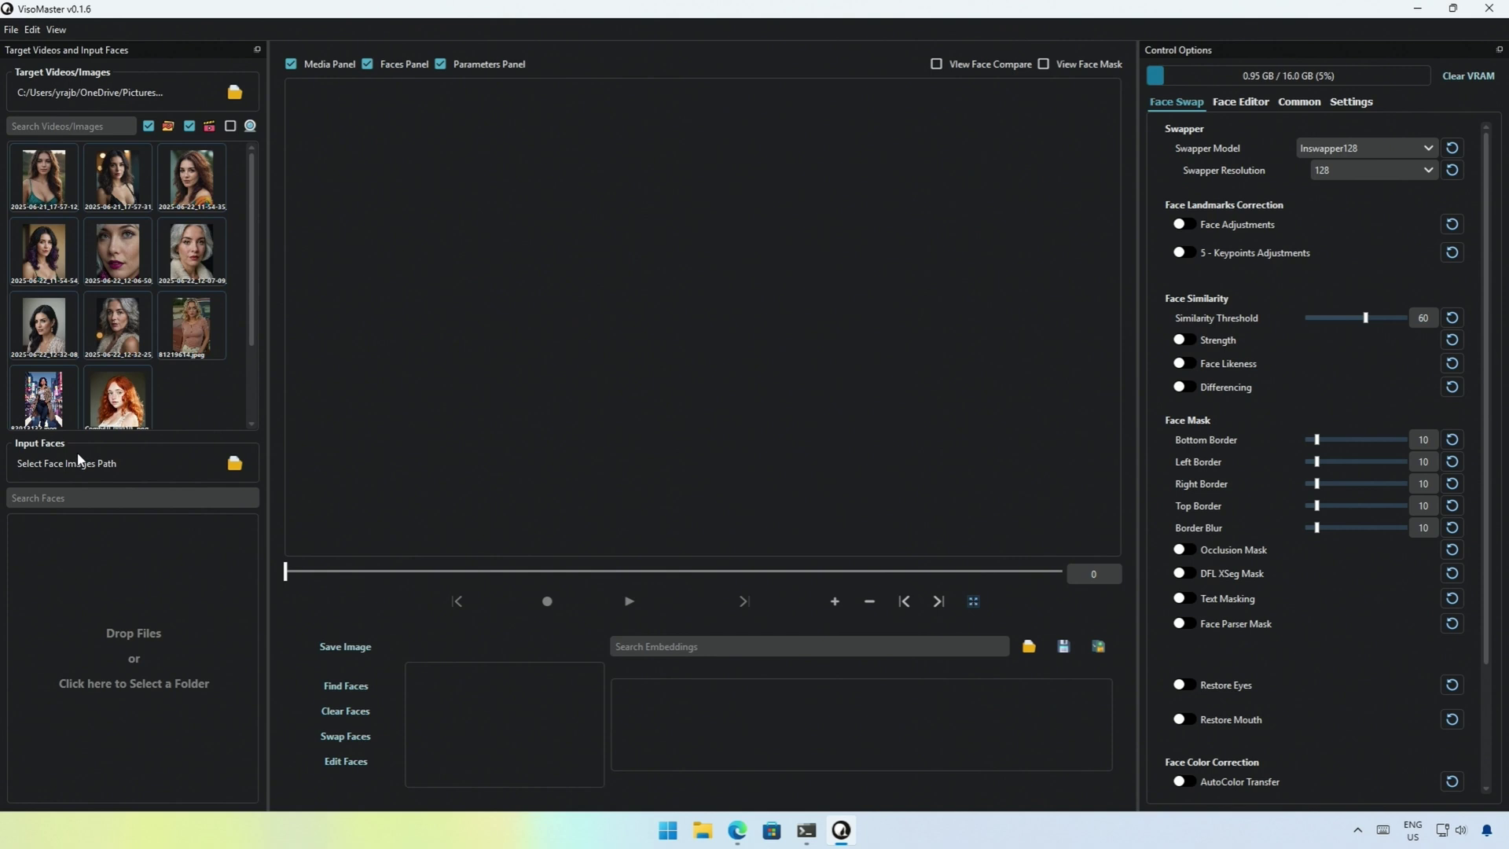
click(124, 402)
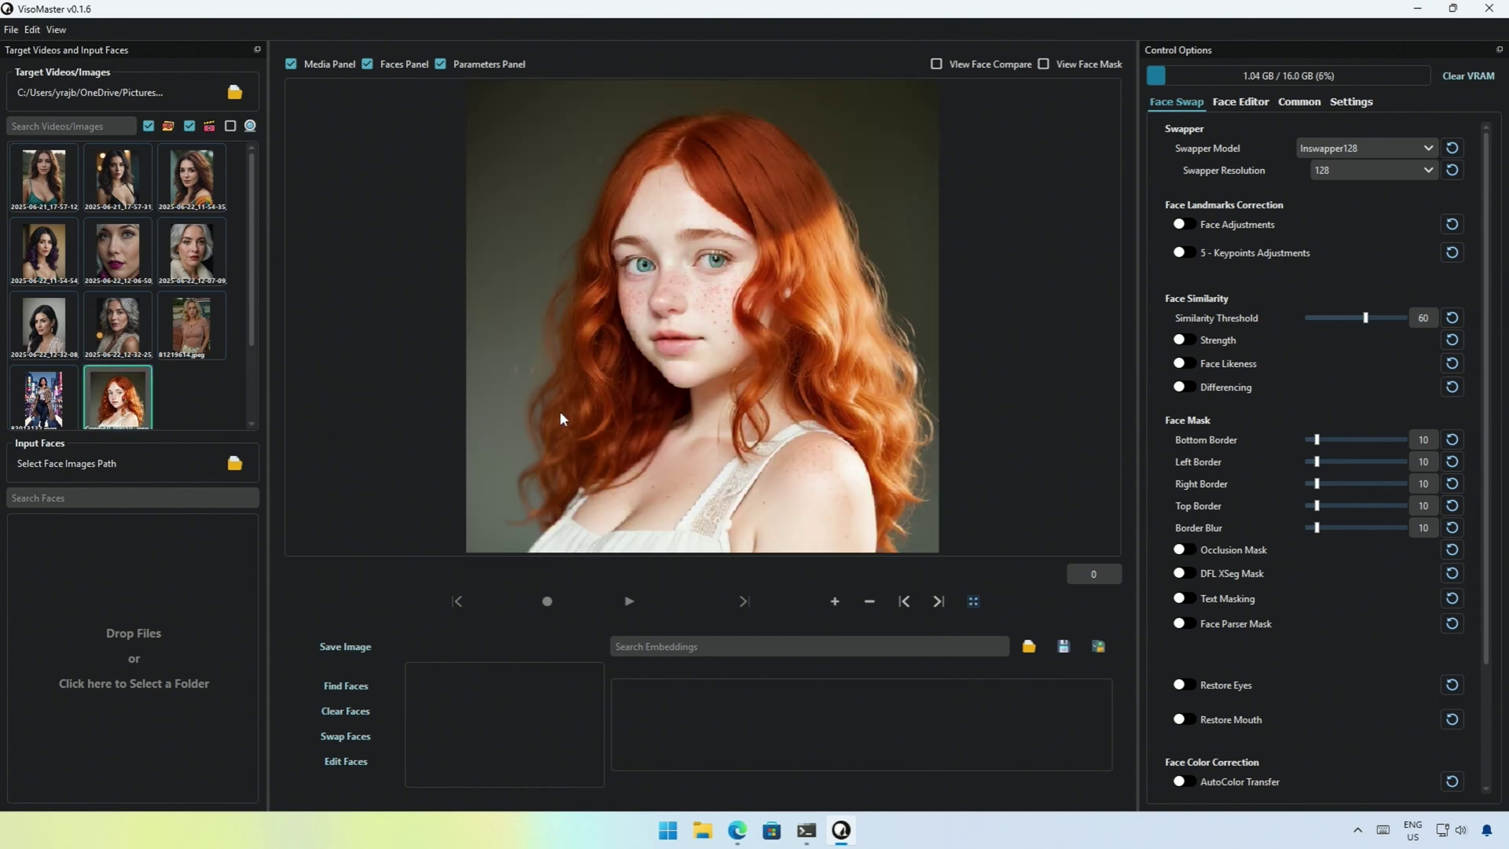
Enable the Face Pose/Expression Editor and turn on Edit Faces for the portrait.
click(1241, 105)
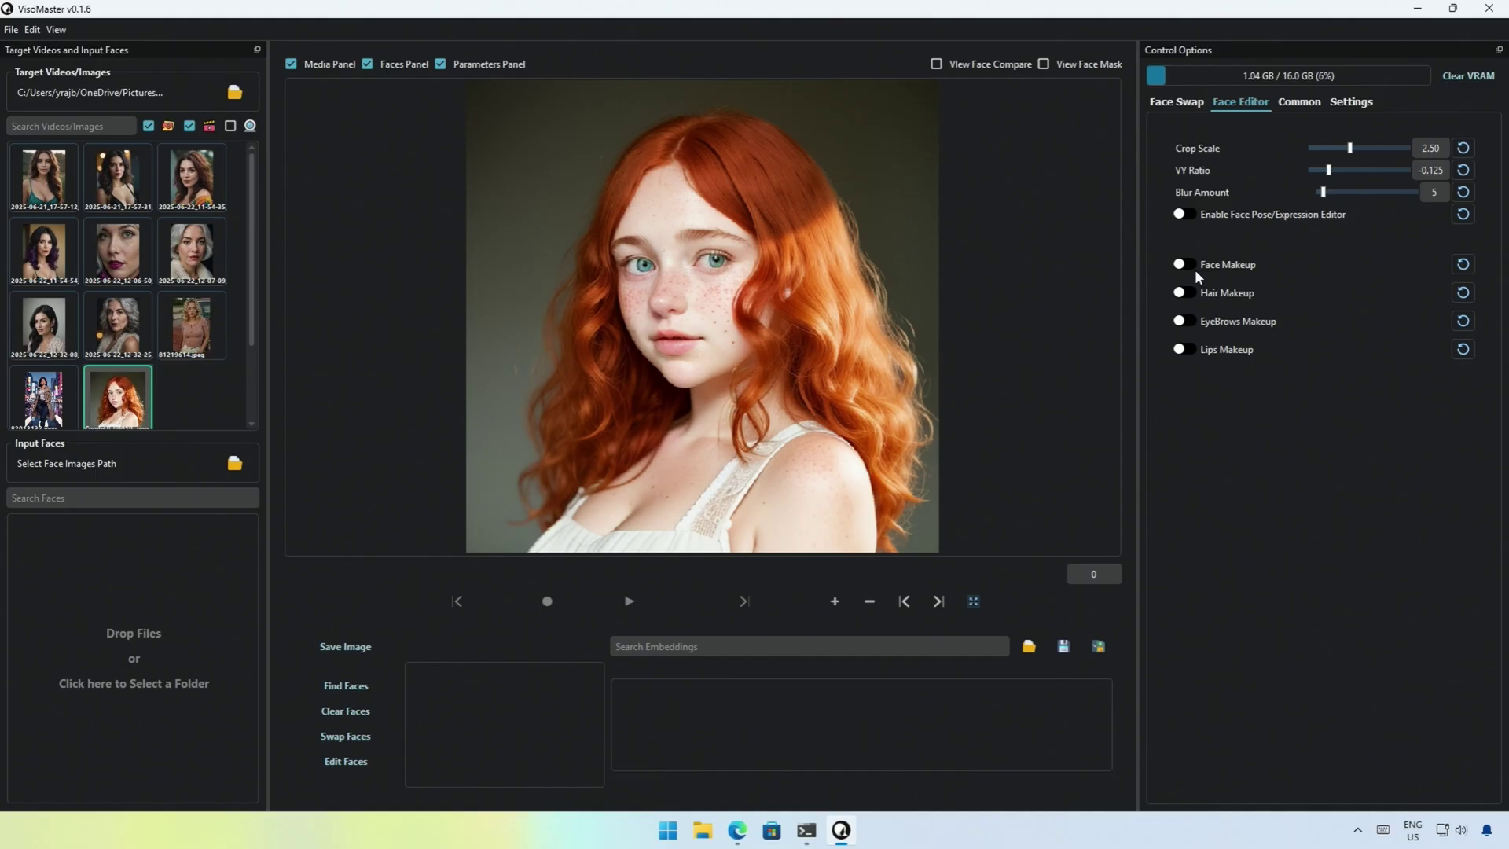
click(1187, 215)
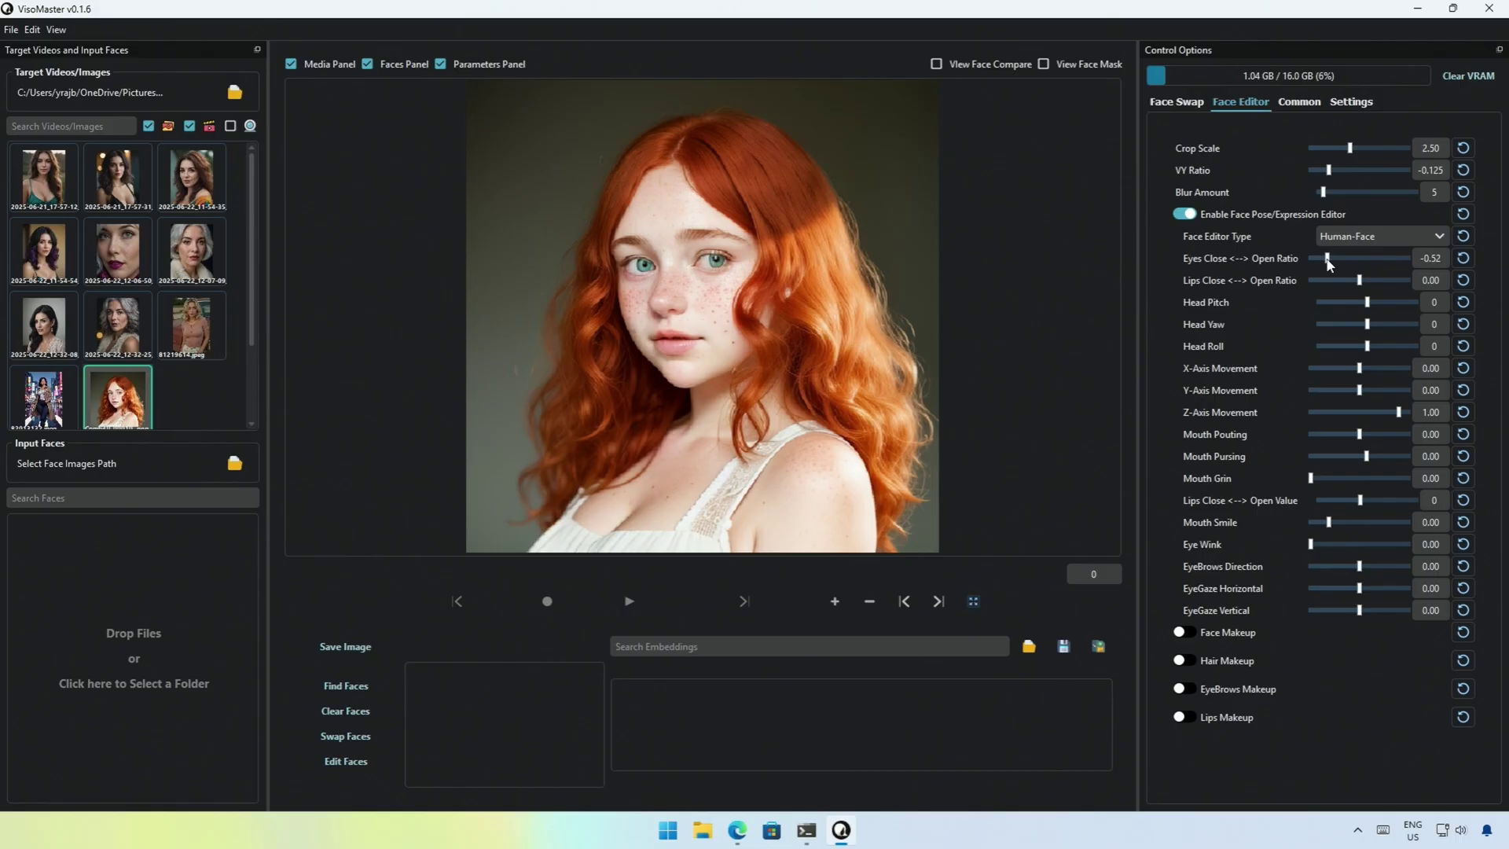
click(347, 760)
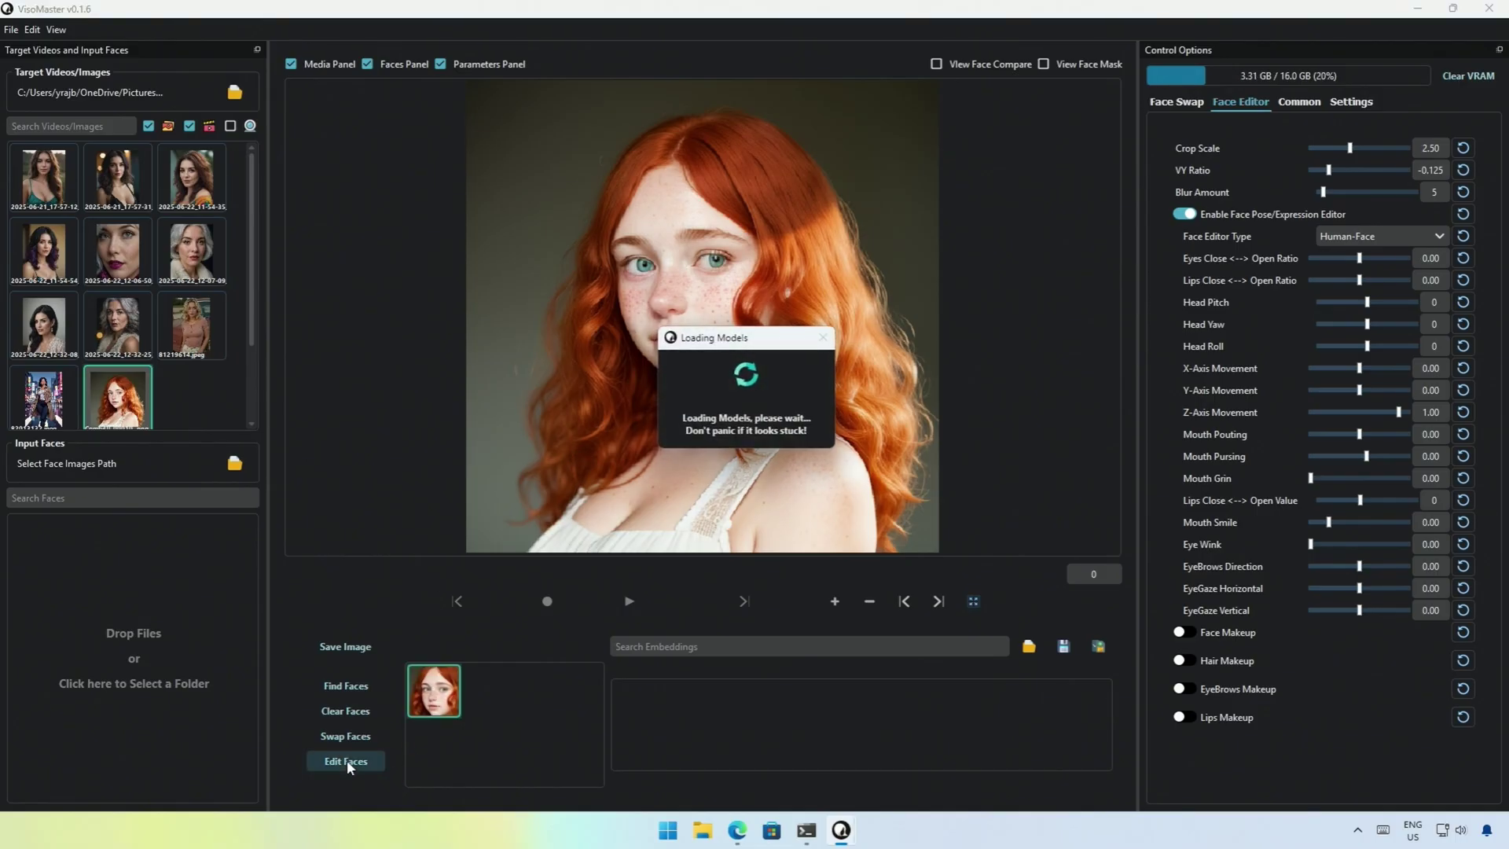
Make her wink (Eye Wink 32.10) with slightly parted lips and Mouth Pursing -12.19.
drag(1359, 258, 1318, 262)
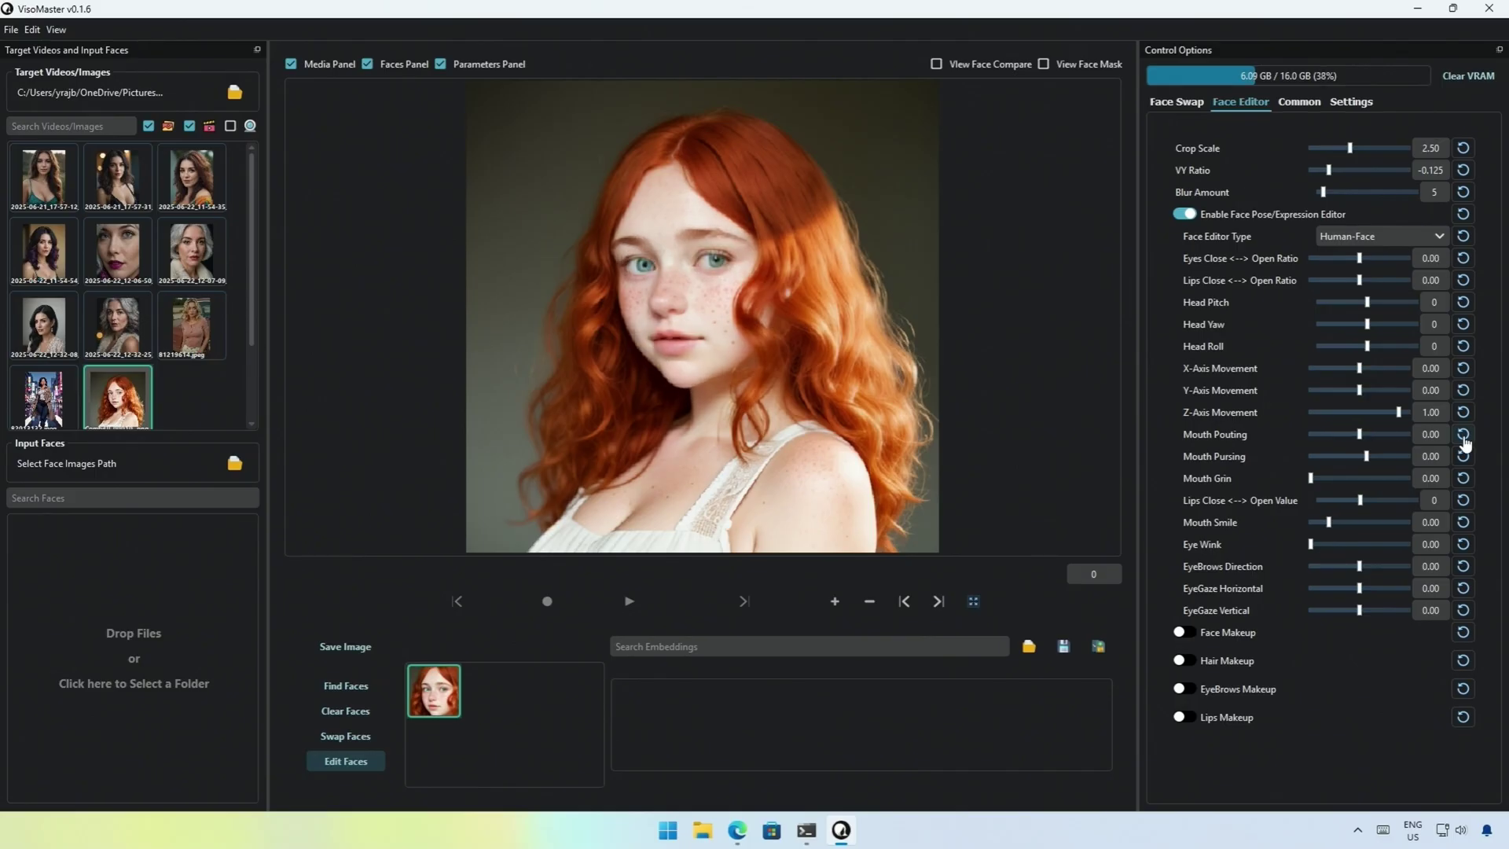
drag(1326, 545, 1389, 545)
click(1376, 500)
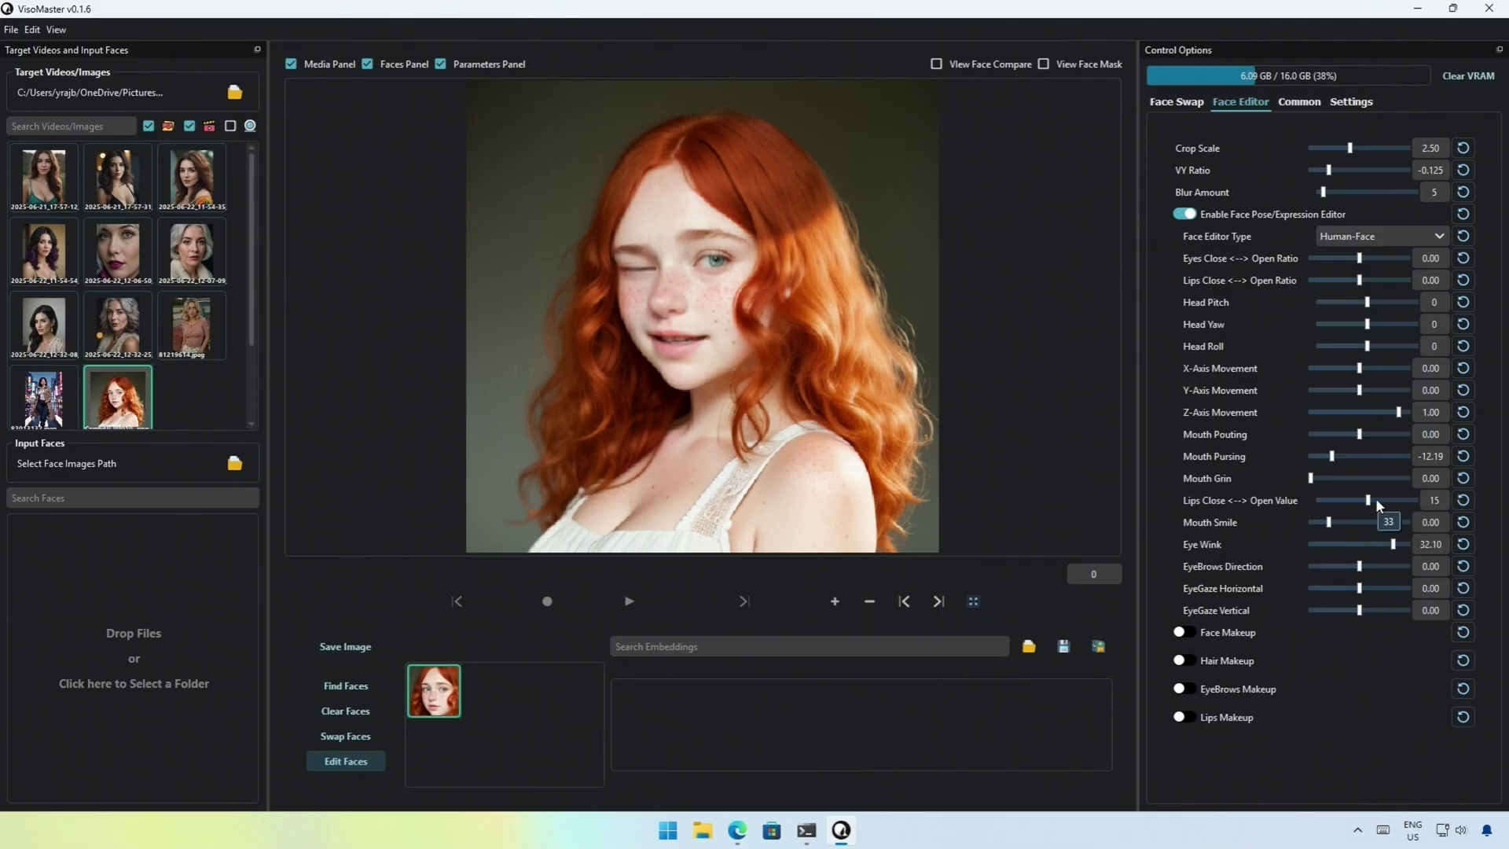